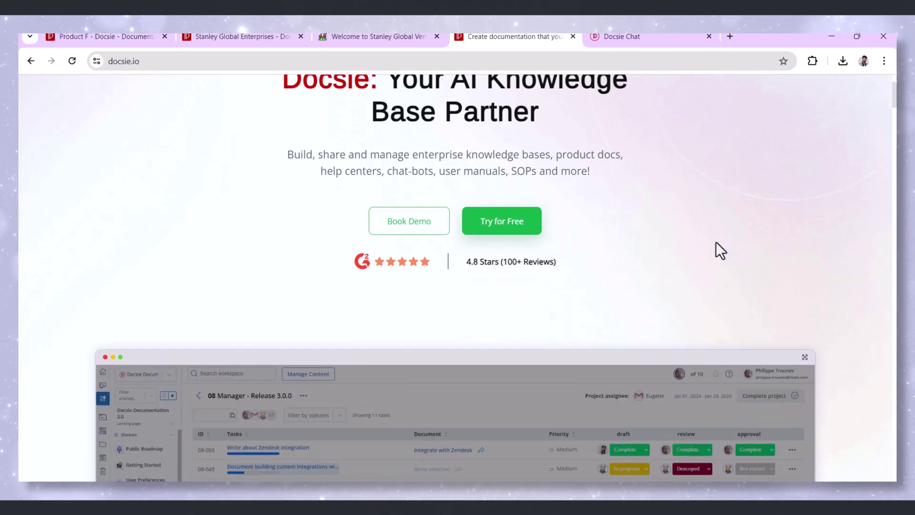
{"action": "scroll", "coordinate": [719, 250], "scroll_direction": "down", "scroll_amount": 1}
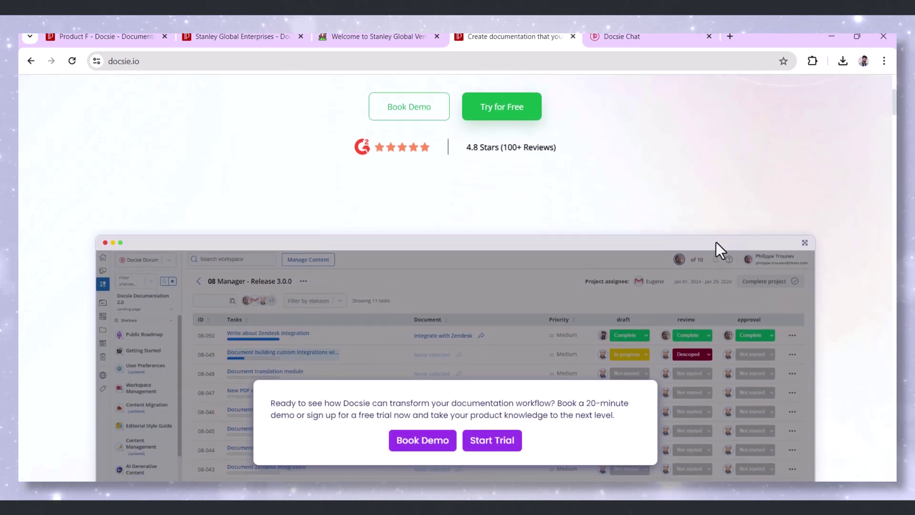
{"action": "scroll", "coordinate": [720, 248], "scroll_direction": "down", "scroll_amount": 1}
{"action": "scroll", "coordinate": [719, 249], "scroll_direction": "down", "scroll_amount": 1}
{"action": "scroll", "coordinate": [716, 243], "scroll_direction": "down", "scroll_amount": 1}
{"action": "scroll", "coordinate": [716, 242], "scroll_direction": "down", "scroll_amount": 1}
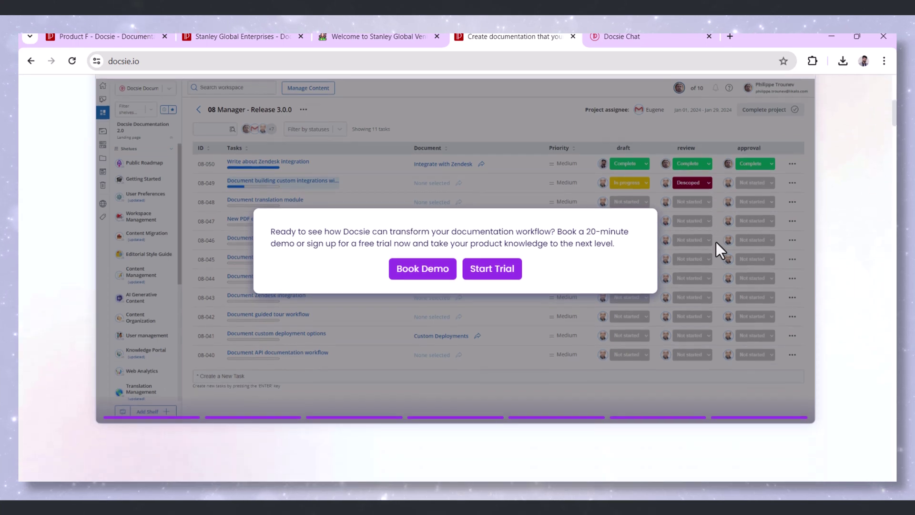
{"action": "scroll", "coordinate": [716, 243], "scroll_direction": "down", "scroll_amount": 1}
{"action": "scroll", "coordinate": [720, 249], "scroll_direction": "down", "scroll_amount": 1}
{"action": "scroll", "coordinate": [719, 249], "scroll_direction": "down", "scroll_amount": 1}
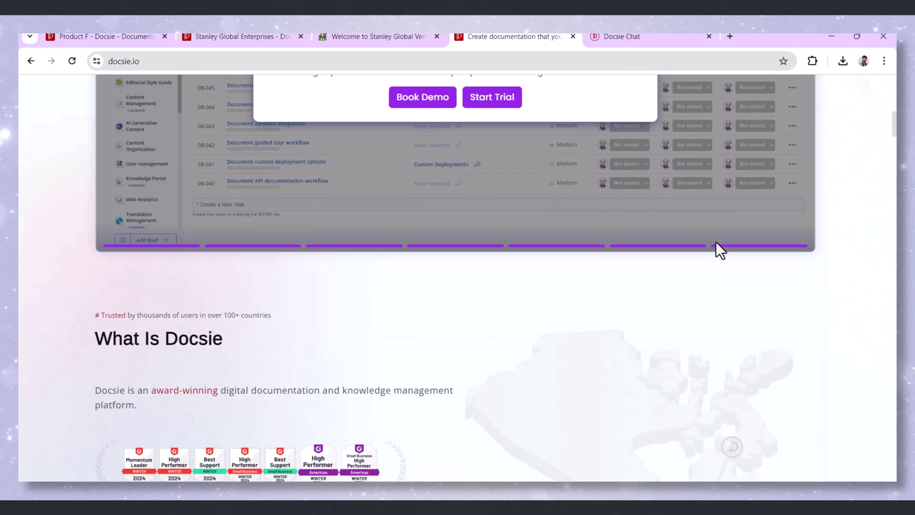
{"action": "scroll", "coordinate": [719, 249], "scroll_direction": "down", "scroll_amount": 1}
{"action": "scroll", "coordinate": [715, 243], "scroll_direction": "down", "scroll_amount": 1}
{"action": "scroll", "coordinate": [716, 242], "scroll_direction": "down", "scroll_amount": 1}
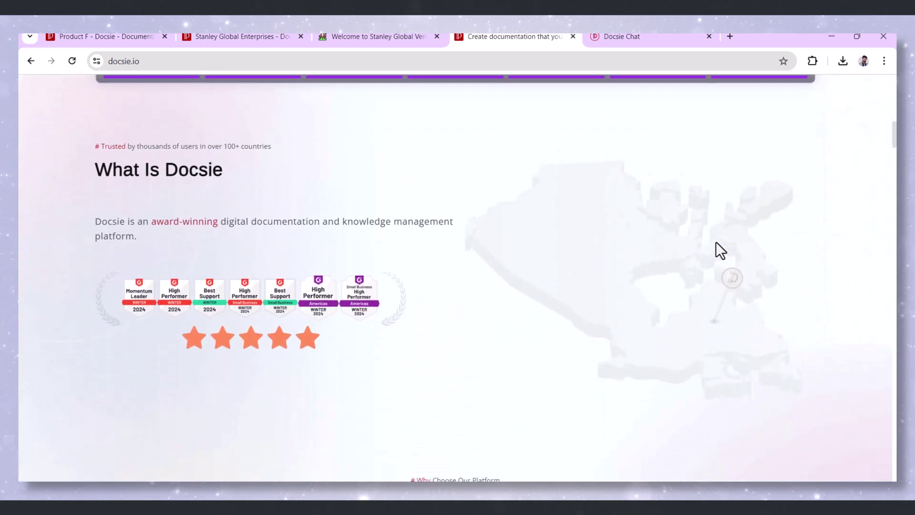
{"action": "scroll", "coordinate": [715, 243], "scroll_direction": "down", "scroll_amount": 1}
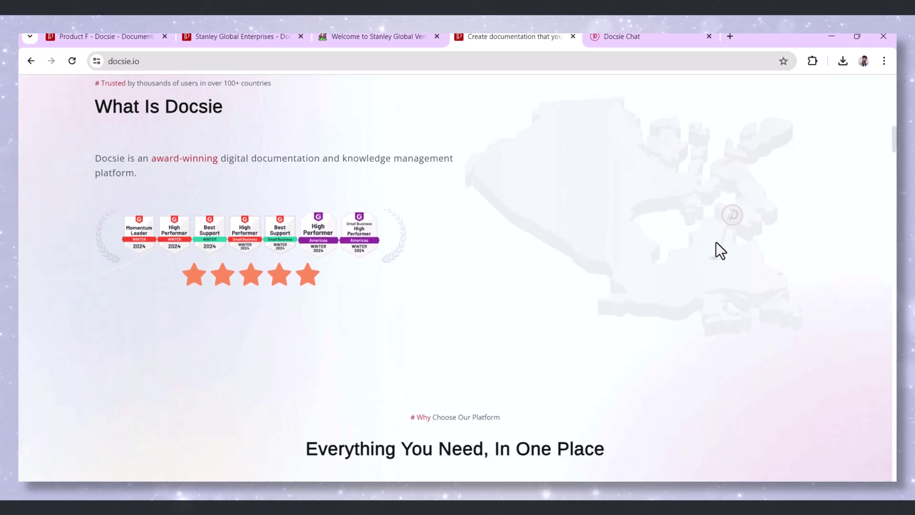
{"action": "scroll", "coordinate": [716, 241], "scroll_direction": "down", "scroll_amount": 1}
{"action": "scroll", "coordinate": [720, 238], "scroll_direction": "down", "scroll_amount": 1}
{"action": "scroll", "coordinate": [724, 237], "scroll_direction": "down", "scroll_amount": 1}
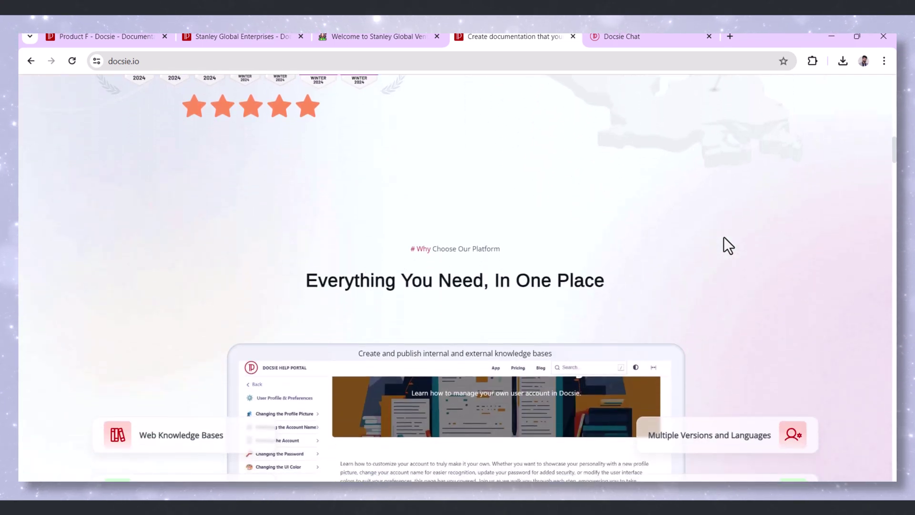
{"action": "scroll", "coordinate": [723, 237], "scroll_direction": "down", "scroll_amount": 1}
{"action": "scroll", "coordinate": [724, 238], "scroll_direction": "down", "scroll_amount": 1}
{"action": "scroll", "coordinate": [724, 238], "scroll_direction": "down", "scroll_amount": 1}
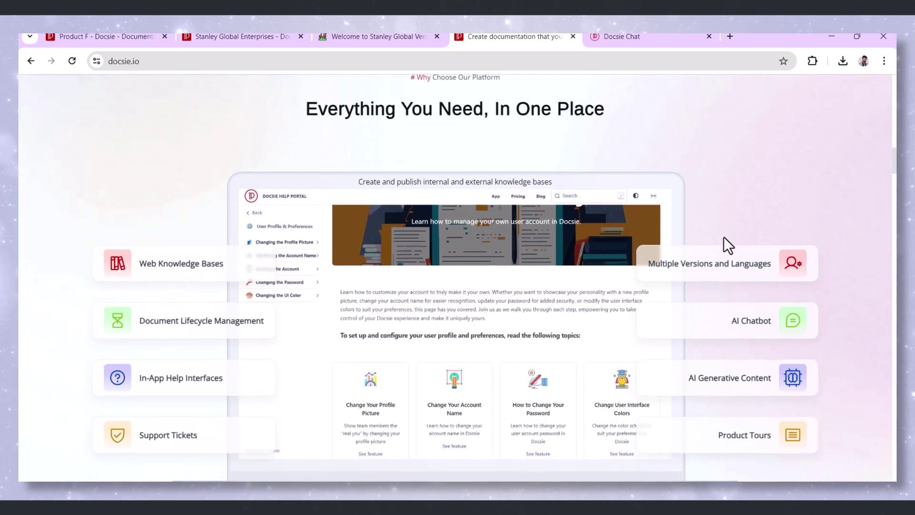
{"action": "scroll", "coordinate": [724, 239], "scroll_direction": "down", "scroll_amount": 1}
{"action": "scroll", "coordinate": [724, 237], "scroll_direction": "down", "scroll_amount": 1}
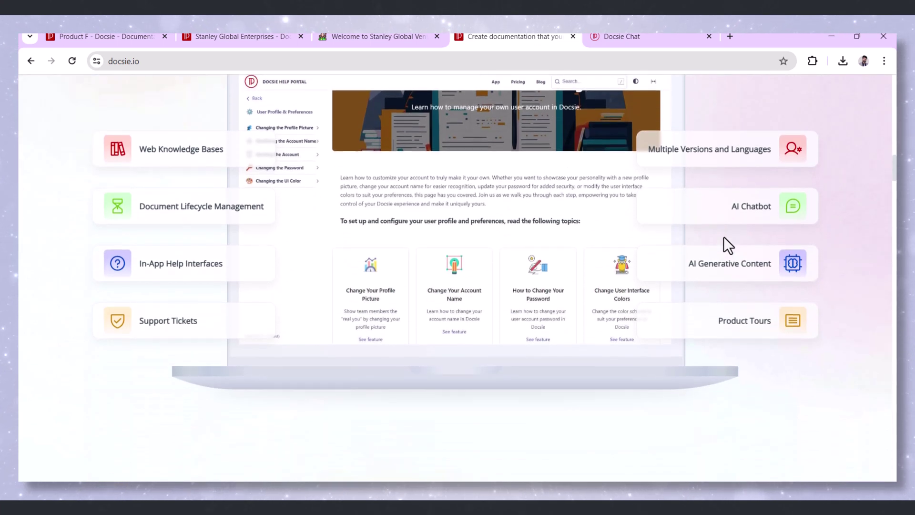
{"action": "scroll", "coordinate": [724, 237], "scroll_direction": "down", "scroll_amount": 1}
{"action": "scroll", "coordinate": [723, 237], "scroll_direction": "down", "scroll_amount": 1}
{"action": "scroll", "coordinate": [725, 237], "scroll_direction": "down", "scroll_amount": 1}
{"action": "scroll", "coordinate": [723, 237], "scroll_direction": "down", "scroll_amount": 1}
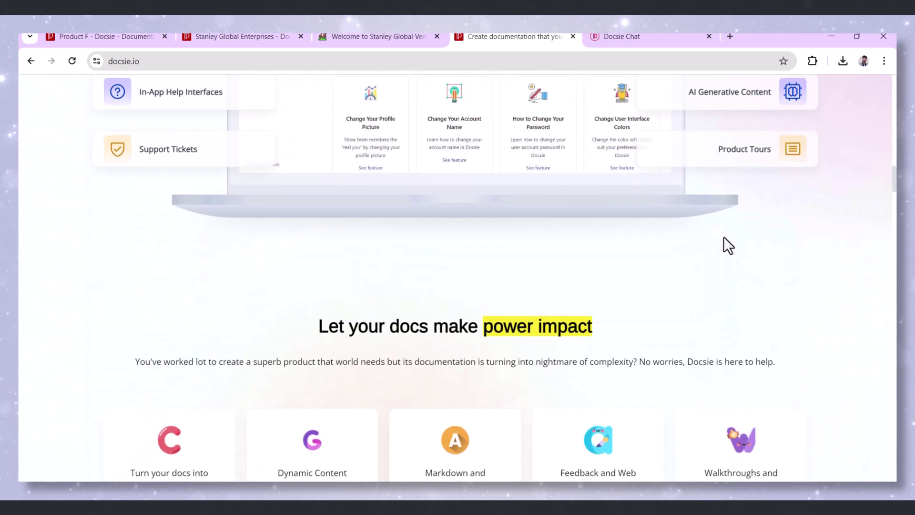
{"action": "scroll", "coordinate": [724, 237], "scroll_direction": "down", "scroll_amount": 1}
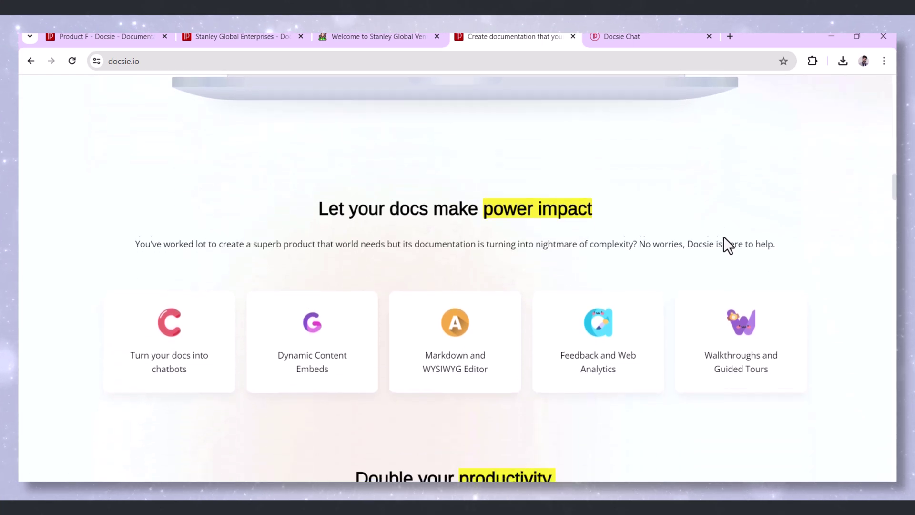
{"action": "scroll", "coordinate": [725, 237], "scroll_direction": "down", "scroll_amount": 1}
{"action": "scroll", "coordinate": [724, 237], "scroll_direction": "down", "scroll_amount": 1}
{"action": "scroll", "coordinate": [724, 237], "scroll_direction": "down", "scroll_amount": 1}
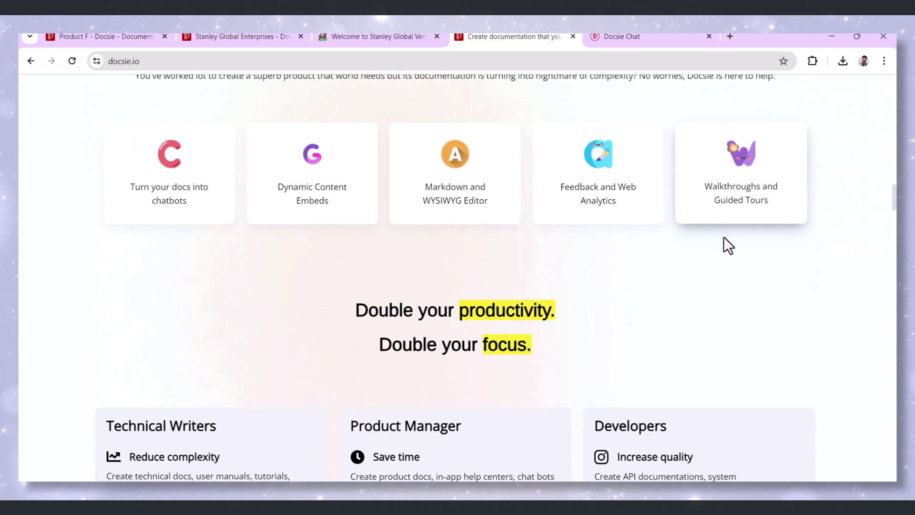
{"action": "scroll", "coordinate": [724, 237], "scroll_direction": "down", "scroll_amount": 1}
{"action": "scroll", "coordinate": [725, 236], "scroll_direction": "down", "scroll_amount": 1}
{"action": "scroll", "coordinate": [724, 237], "scroll_direction": "down", "scroll_amount": 1}
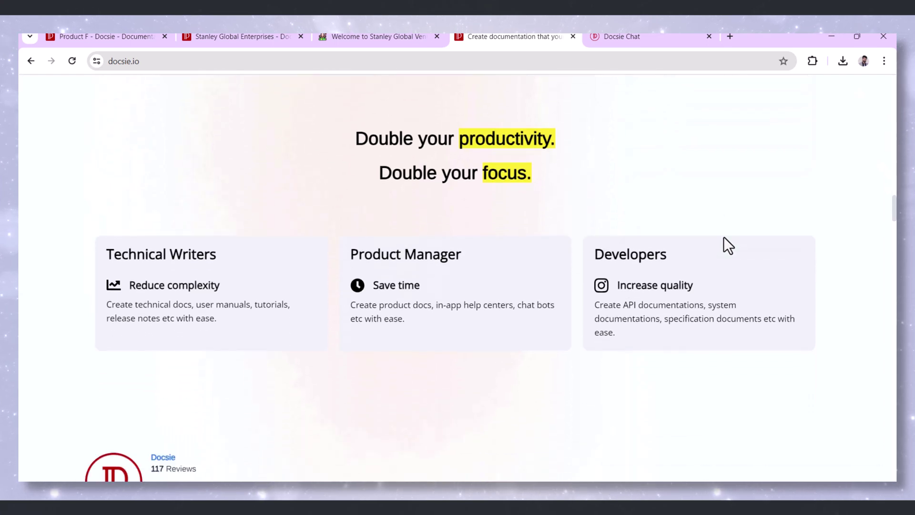
{"action": "scroll", "coordinate": [724, 237], "scroll_direction": "down", "scroll_amount": 1}
{"action": "scroll", "coordinate": [724, 237], "scroll_direction": "down", "scroll_amount": 1}
{"action": "scroll", "coordinate": [725, 244], "scroll_direction": "down", "scroll_amount": 1}
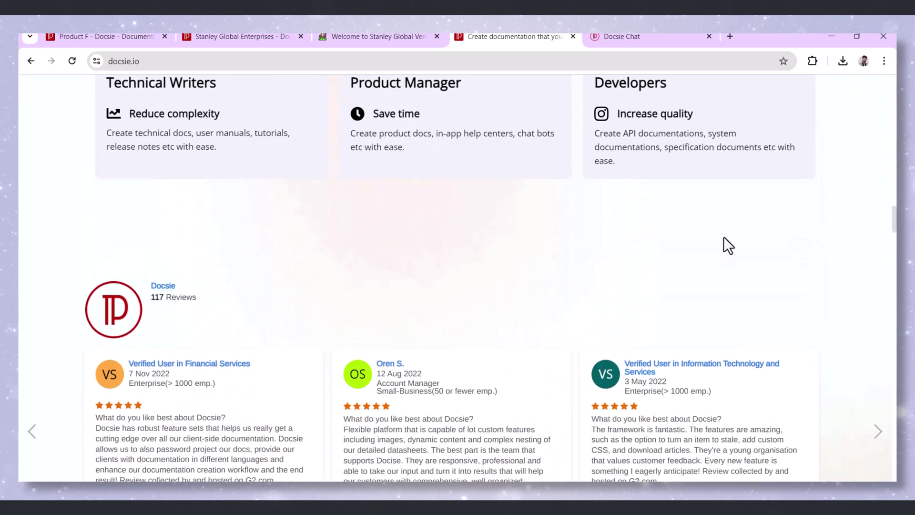
{"action": "scroll", "coordinate": [724, 243], "scroll_direction": "down", "scroll_amount": 1}
{"action": "scroll", "coordinate": [724, 236], "scroll_direction": "down", "scroll_amount": 1}
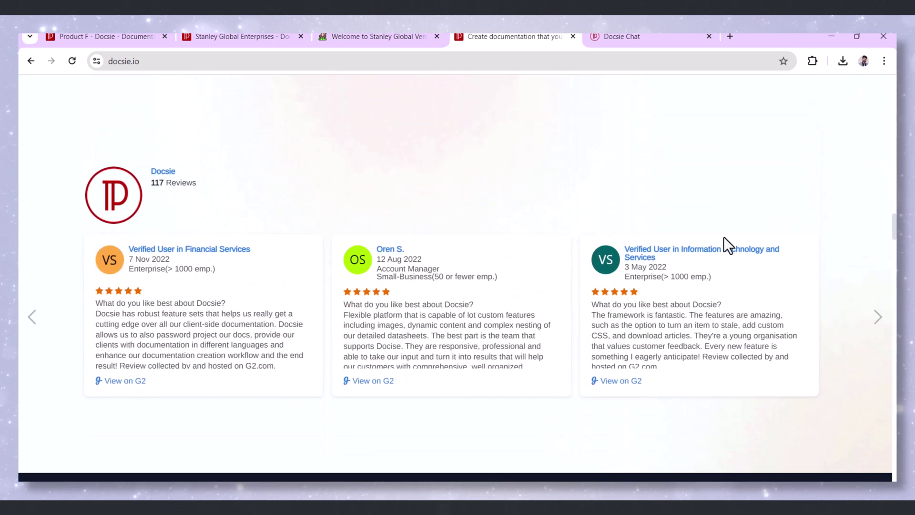
Bring up the published Stanley Global Venture portal and go to its PDF Library section
{"action": "left_click", "coordinate": [351, 36]}
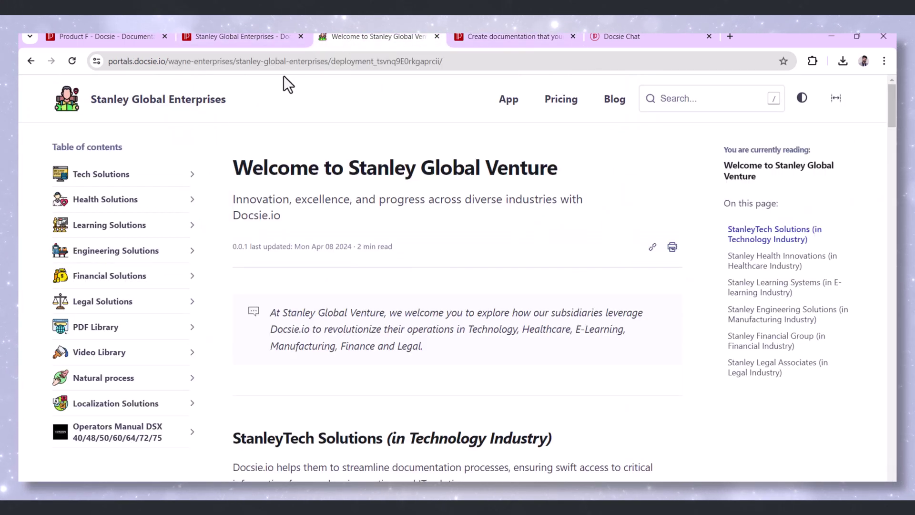
{"action": "scroll", "coordinate": [350, 324], "scroll_direction": "down", "scroll_amount": 1}
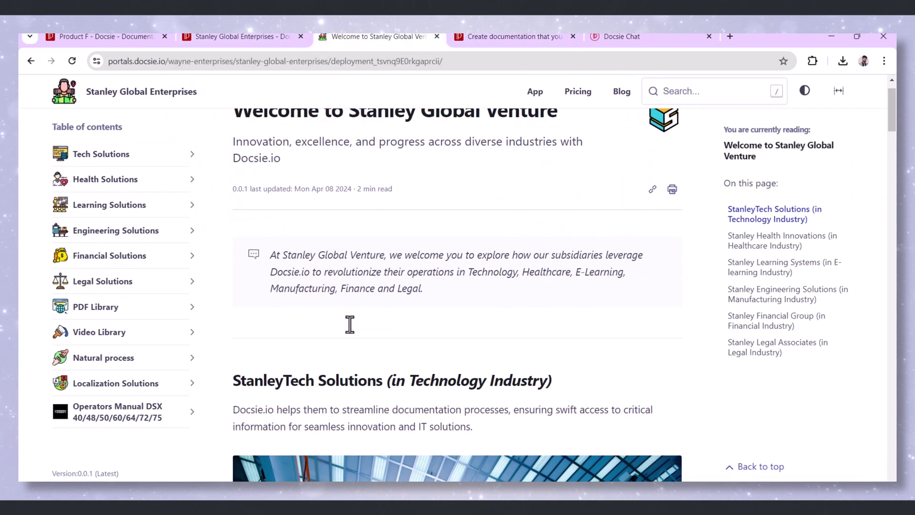
{"action": "scroll", "coordinate": [349, 324], "scroll_direction": "down", "scroll_amount": 1}
{"action": "scroll", "coordinate": [350, 325], "scroll_direction": "down", "scroll_amount": 1}
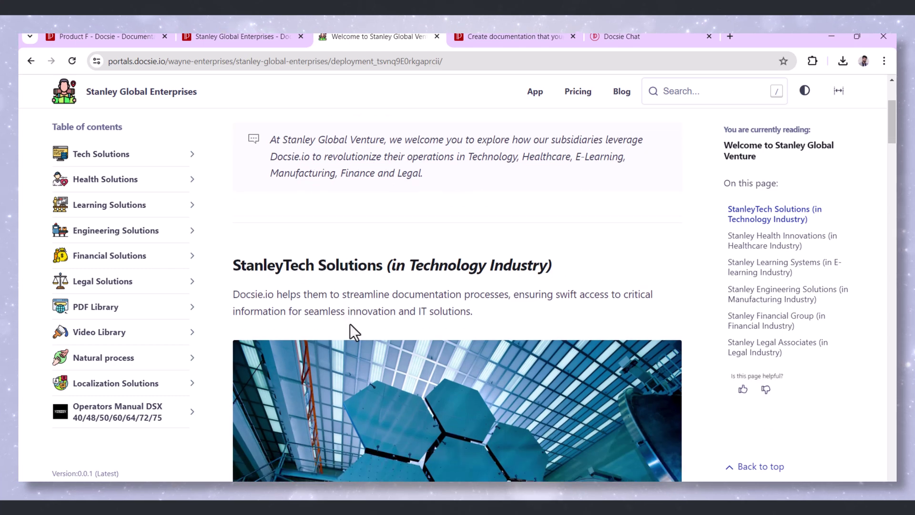
{"action": "scroll", "coordinate": [350, 325], "scroll_direction": "down", "scroll_amount": 1}
{"action": "scroll", "coordinate": [350, 325], "scroll_direction": "down", "scroll_amount": 1}
{"action": "scroll", "coordinate": [350, 324], "scroll_direction": "up", "scroll_amount": 1}
{"action": "scroll", "coordinate": [350, 324], "scroll_direction": "down", "scroll_amount": 1}
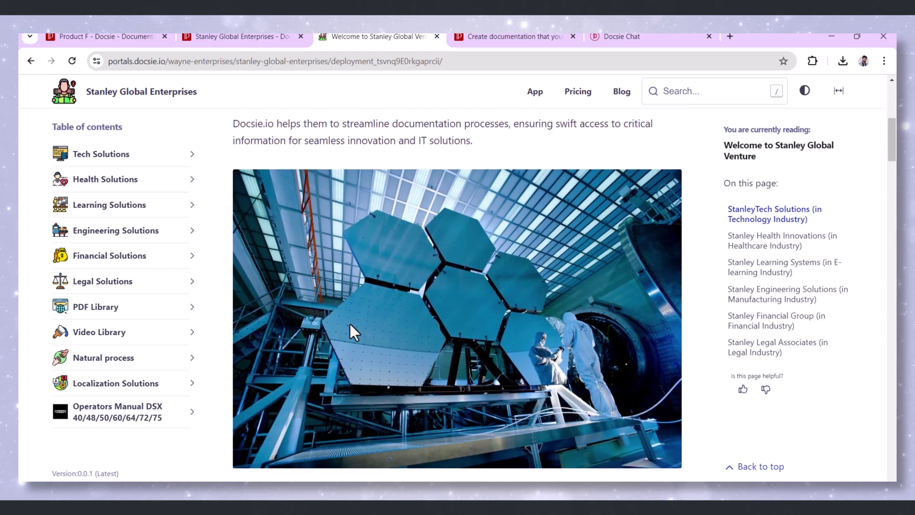
{"action": "scroll", "coordinate": [350, 324], "scroll_direction": "down", "scroll_amount": 2}
{"action": "scroll", "coordinate": [350, 323], "scroll_direction": "down", "scroll_amount": 1}
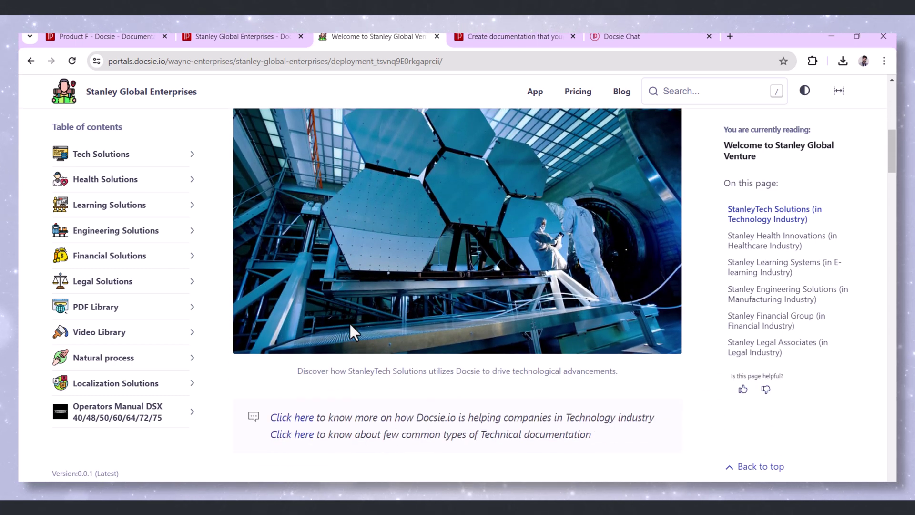
{"action": "scroll", "coordinate": [350, 324], "scroll_direction": "down", "scroll_amount": 1}
{"action": "scroll", "coordinate": [350, 324], "scroll_direction": "down", "scroll_amount": 1}
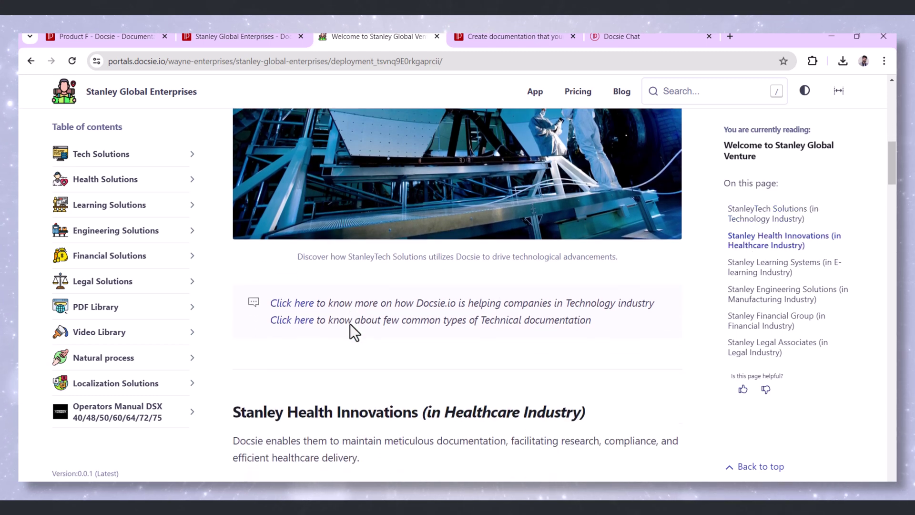
{"action": "scroll", "coordinate": [350, 324], "scroll_direction": "down", "scroll_amount": 1}
{"action": "scroll", "coordinate": [350, 324], "scroll_direction": "down", "scroll_amount": 1}
{"action": "scroll", "coordinate": [349, 324], "scroll_direction": "down", "scroll_amount": 1}
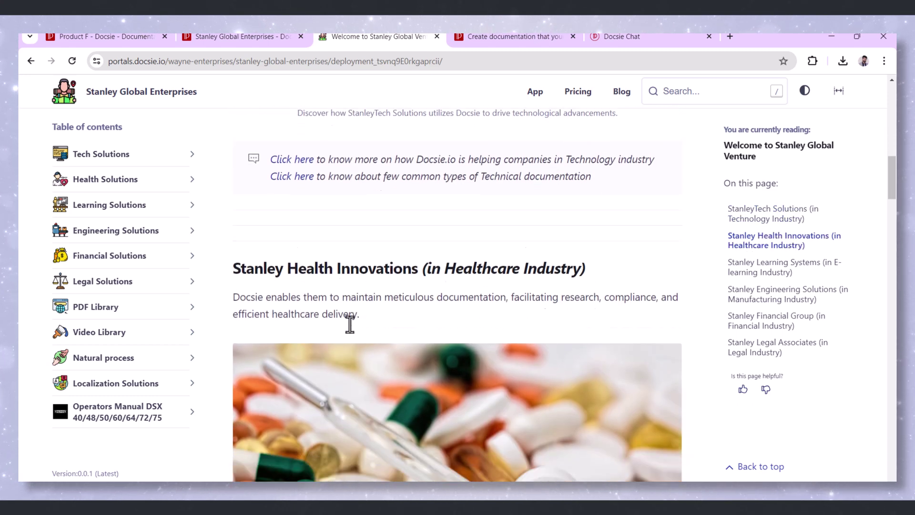
{"action": "scroll", "coordinate": [350, 324], "scroll_direction": "down", "scroll_amount": 1}
{"action": "scroll", "coordinate": [350, 330], "scroll_direction": "down", "scroll_amount": 1}
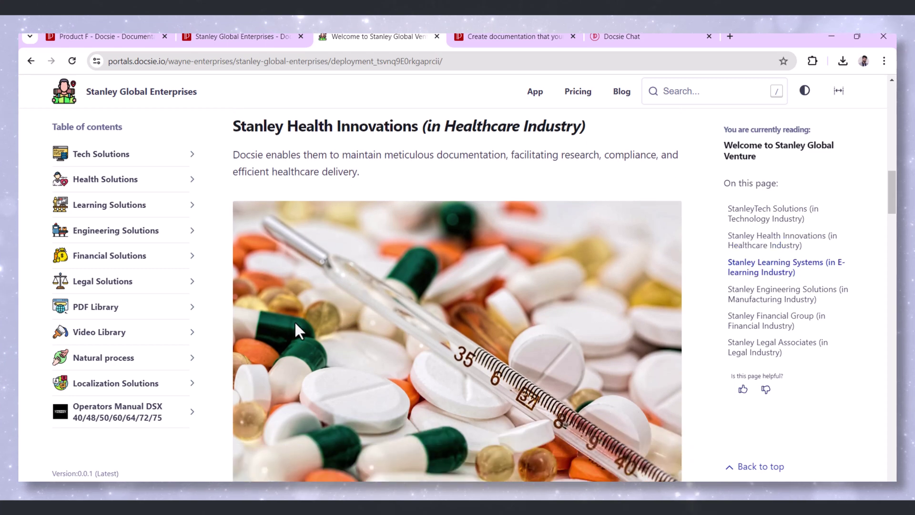
{"action": "left_click", "coordinate": [166, 308]}
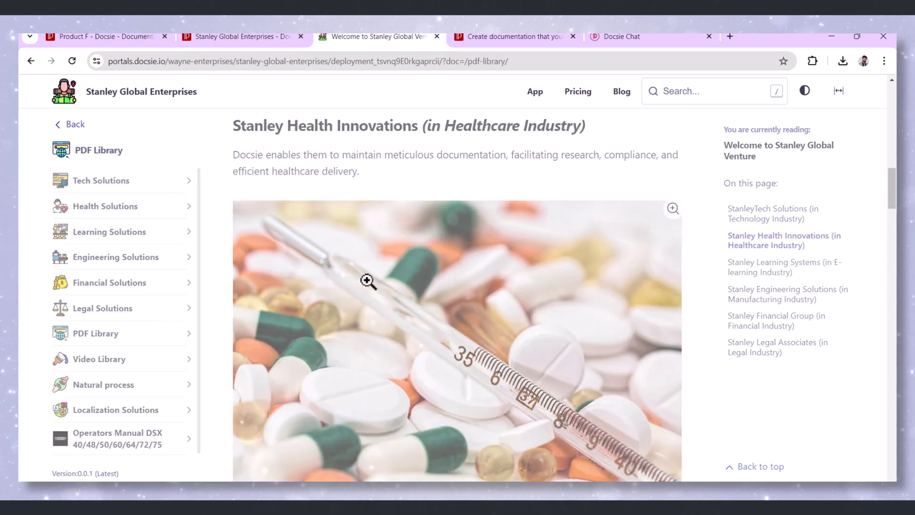
{"action": "scroll", "coordinate": [366, 280], "scroll_direction": "down", "scroll_amount": 1}
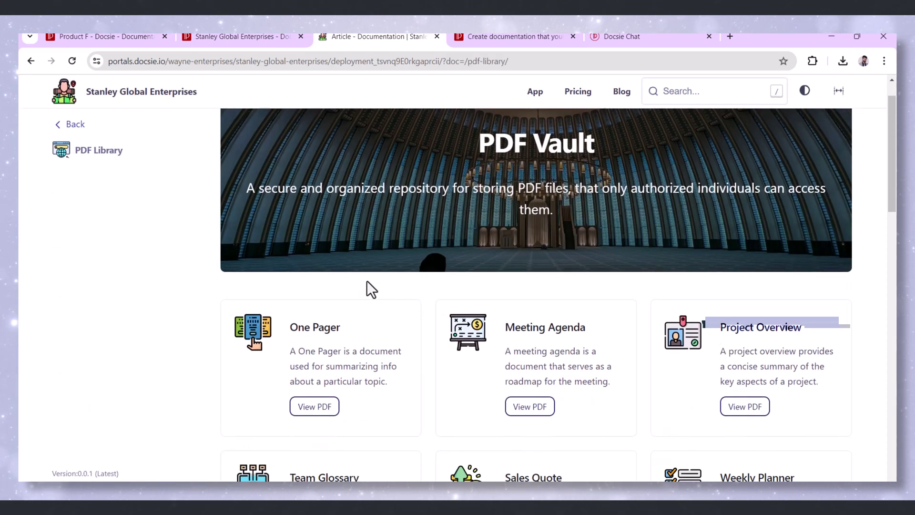
{"action": "scroll", "coordinate": [367, 281], "scroll_direction": "down", "scroll_amount": 1}
{"action": "scroll", "coordinate": [367, 280], "scroll_direction": "down", "scroll_amount": 1}
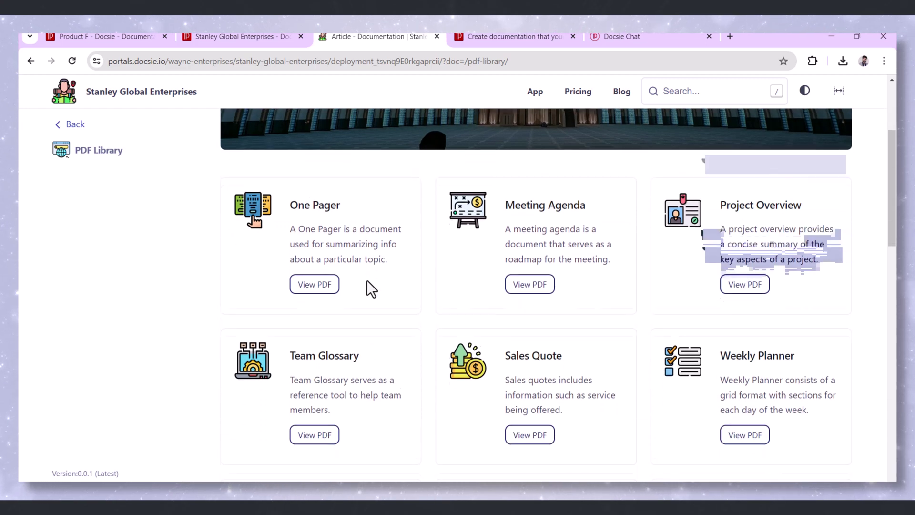
{"action": "scroll", "coordinate": [367, 279], "scroll_direction": "down", "scroll_amount": 1}
{"action": "scroll", "coordinate": [367, 280], "scroll_direction": "down", "scroll_amount": 1}
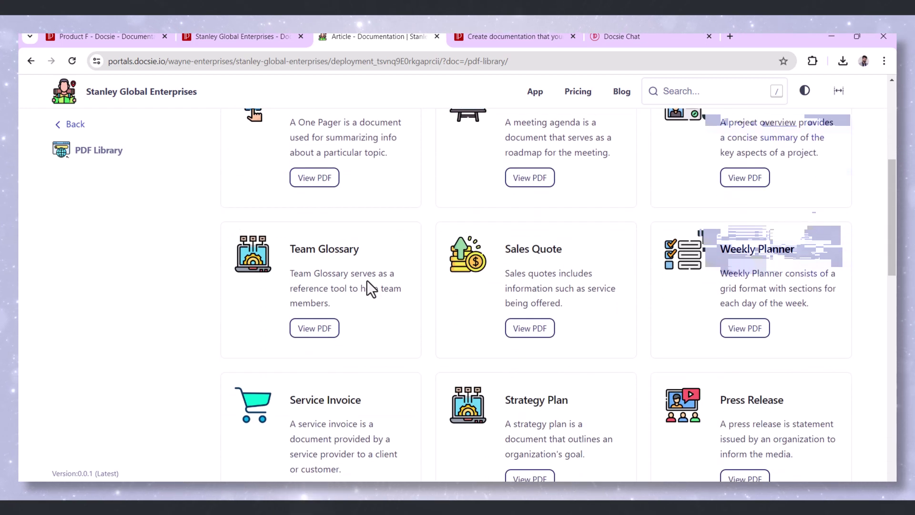
{"action": "scroll", "coordinate": [367, 279], "scroll_direction": "down", "scroll_amount": 1}
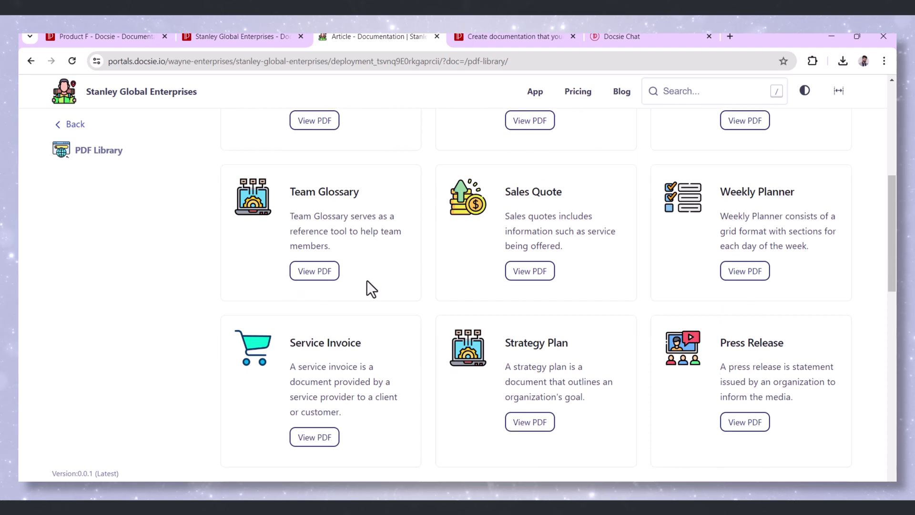
Open the Interactive Content article in Stanley Global Enterprises and confirm editing its published version
{"action": "left_click", "coordinate": [175, 102]}
{"action": "left_click", "coordinate": [241, 35]}
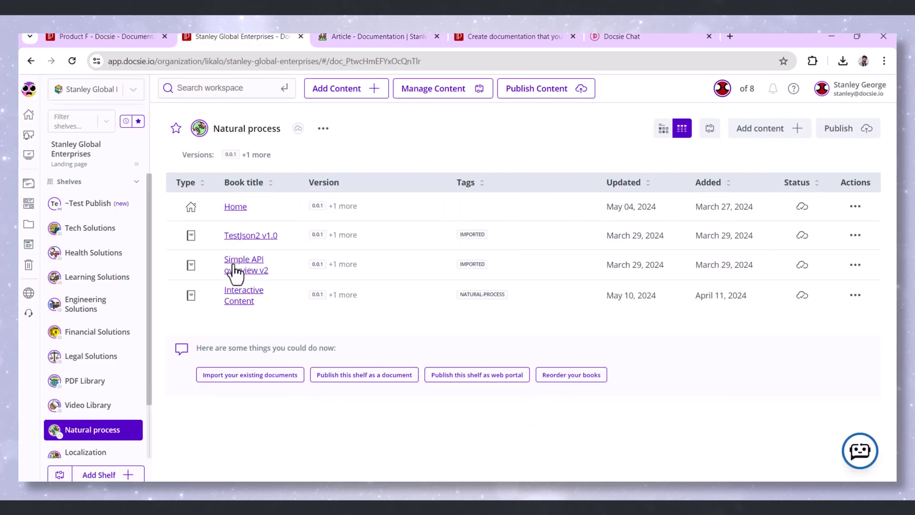
{"action": "left_click", "coordinate": [247, 300]}
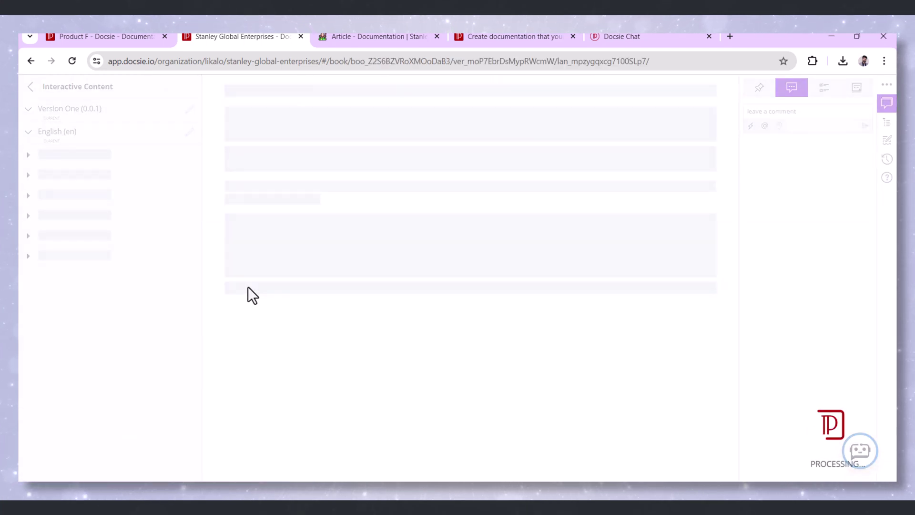
{"action": "left_click", "coordinate": [598, 89]}
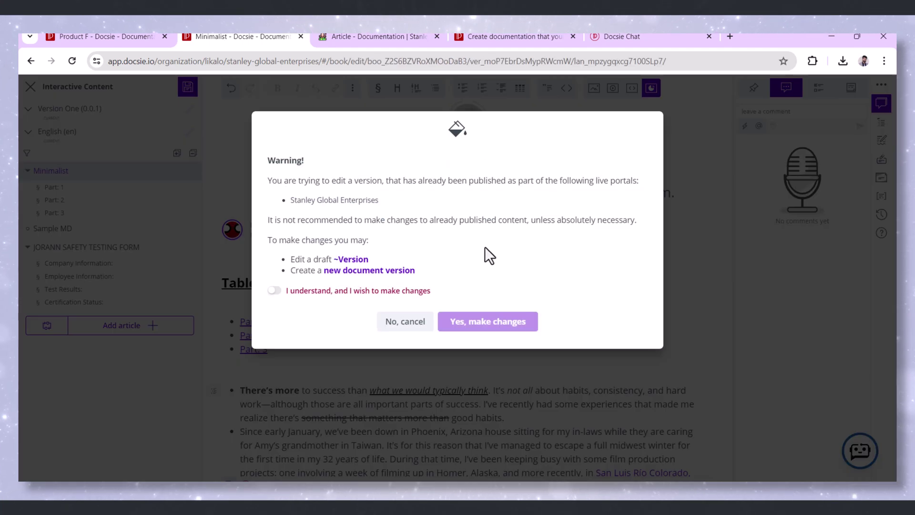
{"action": "left_click", "coordinate": [429, 292]}
{"action": "left_click", "coordinate": [465, 321]}
{"action": "scroll", "coordinate": [466, 372], "scroll_direction": "down", "scroll_amount": 2}
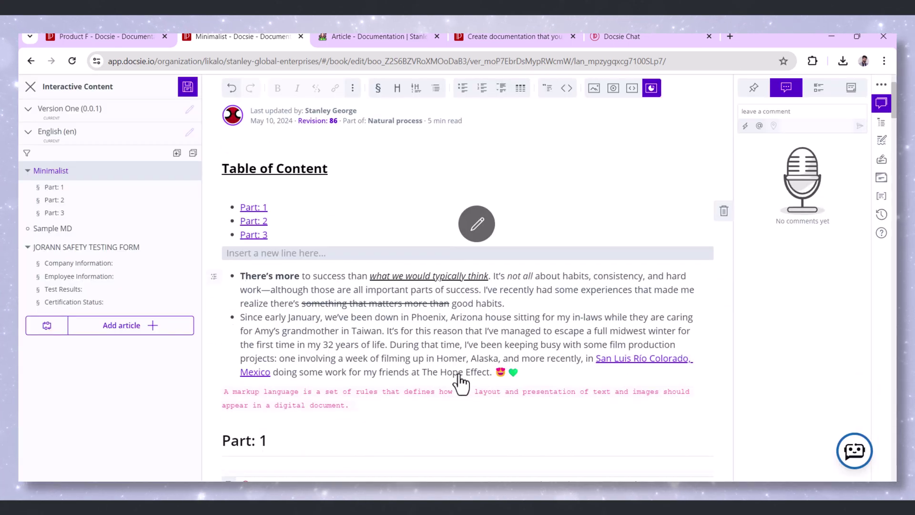
{"action": "scroll", "coordinate": [460, 370], "scroll_direction": "down", "scroll_amount": 2}
{"action": "scroll", "coordinate": [460, 370], "scroll_direction": "down", "scroll_amount": 3}
{"action": "scroll", "coordinate": [460, 367], "scroll_direction": "down", "scroll_amount": 3}
{"action": "scroll", "coordinate": [464, 364], "scroll_direction": "down", "scroll_amount": 3}
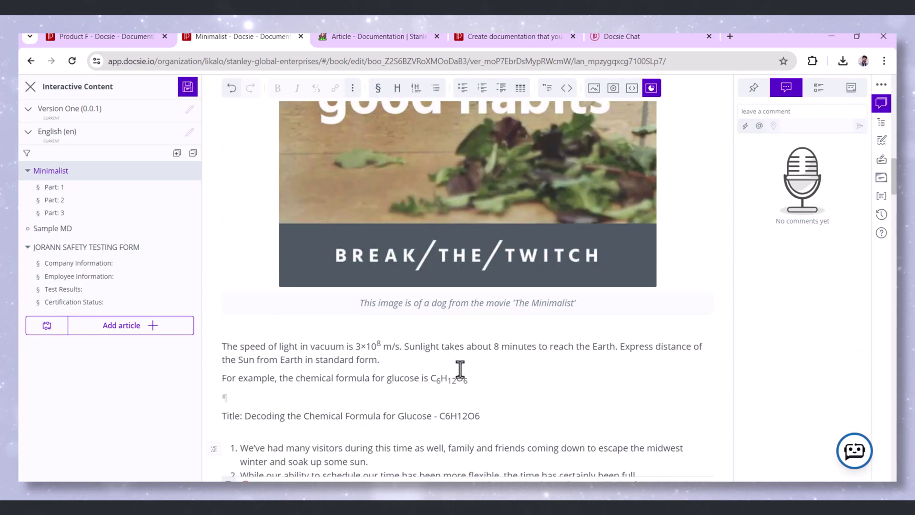
{"action": "scroll", "coordinate": [462, 372], "scroll_direction": "down", "scroll_amount": 2}
Summarize the fourth list item's text with the generative content summarize prompt
{"action": "mouse_move", "coordinate": [676, 386]}
{"action": "left_mouse_down"}
{"action": "mouse_move", "coordinate": [425, 348]}
{"action": "mouse_move", "coordinate": [234, 351]}
{"action": "left_mouse_up"}
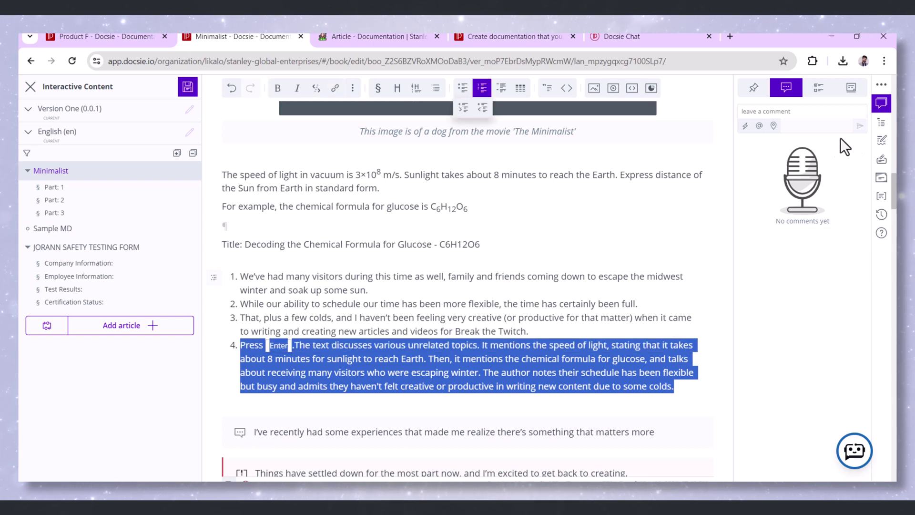
{"action": "left_click", "coordinate": [883, 162]}
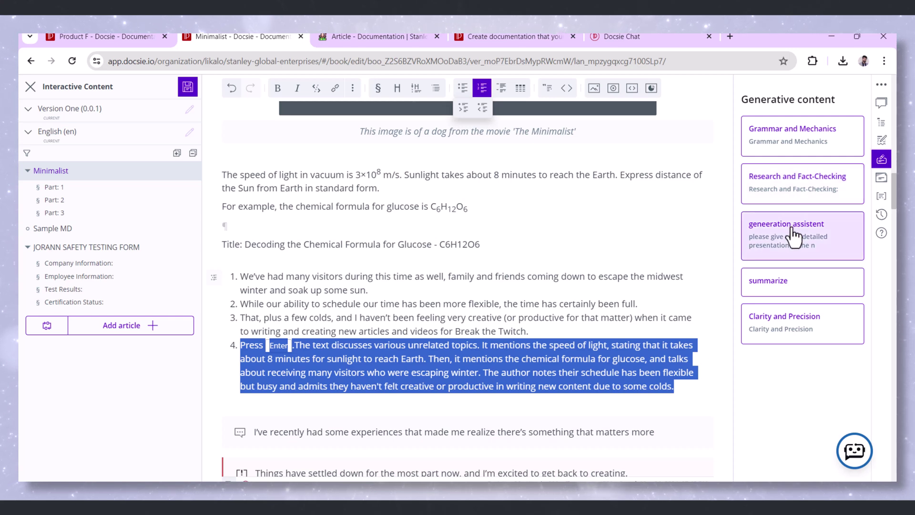
{"action": "left_click", "coordinate": [798, 290]}
{"action": "left_click", "coordinate": [799, 287]}
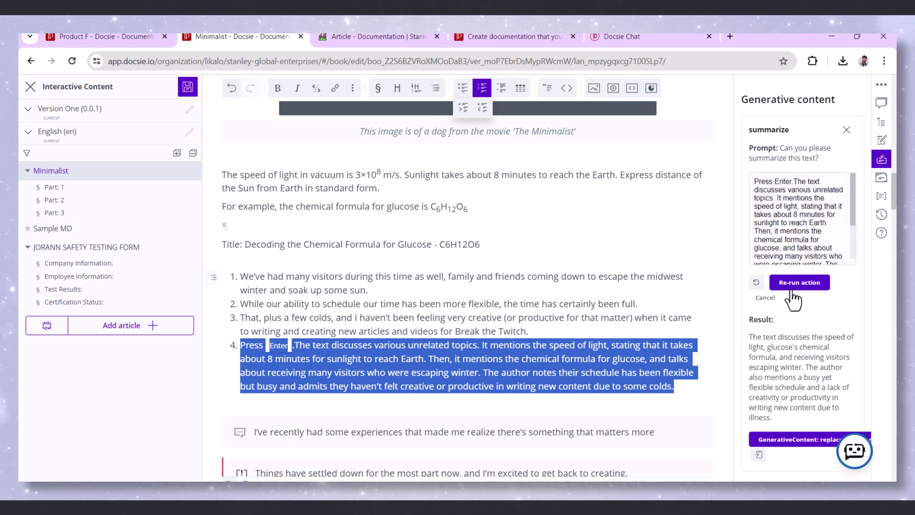
On the published portal, open Engineering Solutions > Types of Documentations in Manufacturing Industry
{"action": "left_click", "coordinate": [363, 38]}
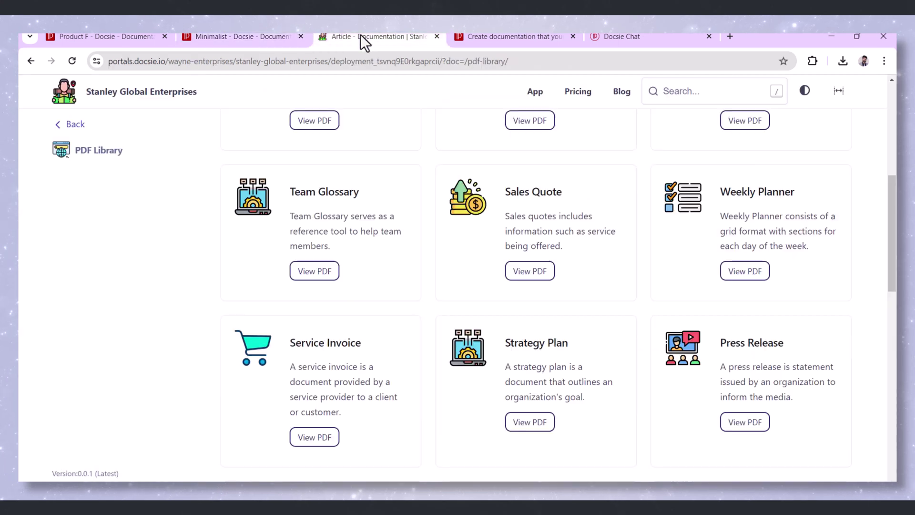
{"action": "left_click", "coordinate": [69, 127]}
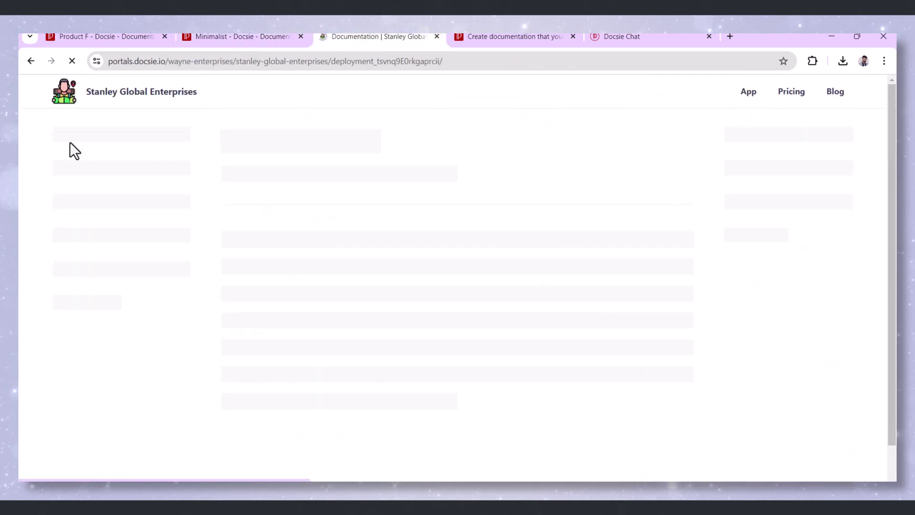
{"action": "left_click", "coordinate": [111, 236]}
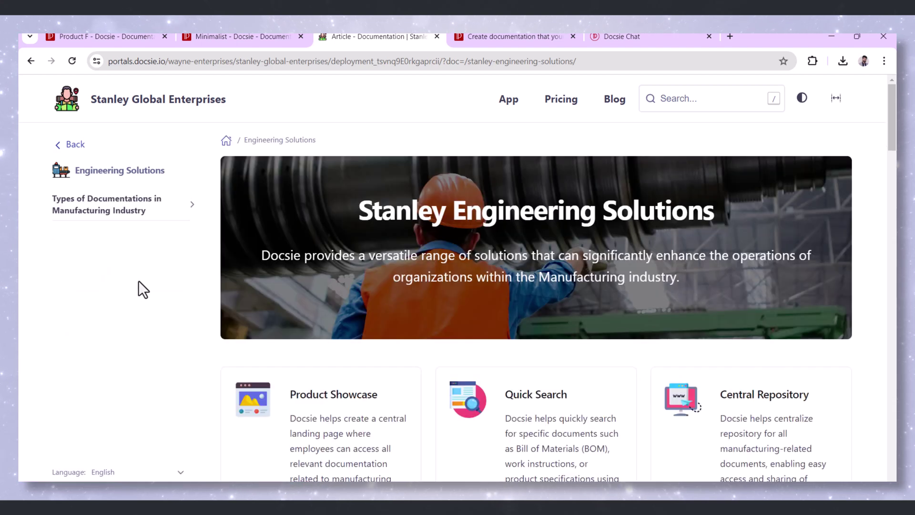
{"action": "left_click", "coordinate": [125, 208]}
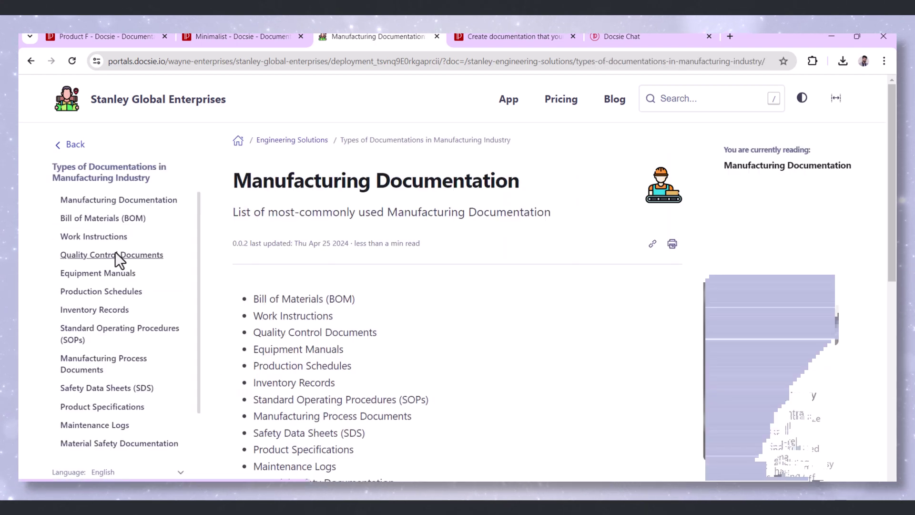
Browse Quality Control, Equipment Manuals, Production Schedules and Inventory Records, ending on SOPs
{"action": "left_click", "coordinate": [116, 256]}
{"action": "left_click", "coordinate": [117, 274]}
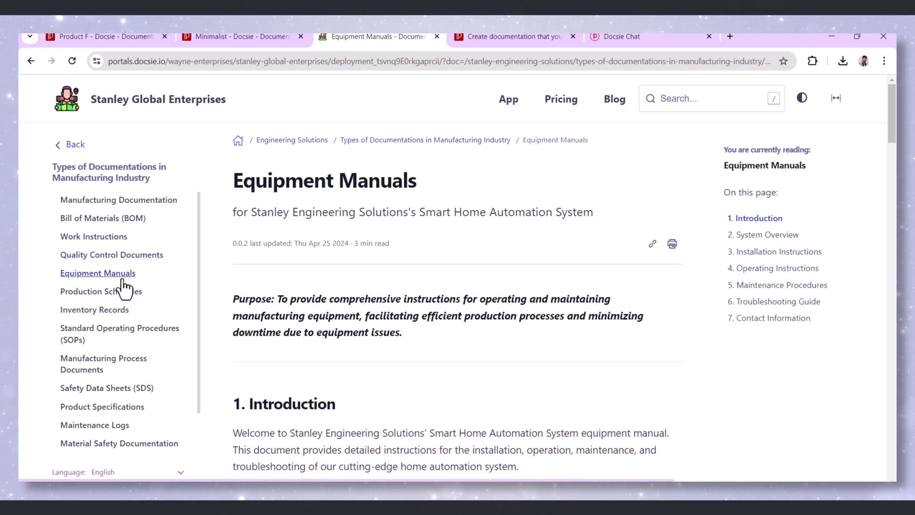
{"action": "scroll", "coordinate": [122, 286], "scroll_direction": "down", "scroll_amount": 1}
{"action": "left_click", "coordinate": [126, 243]}
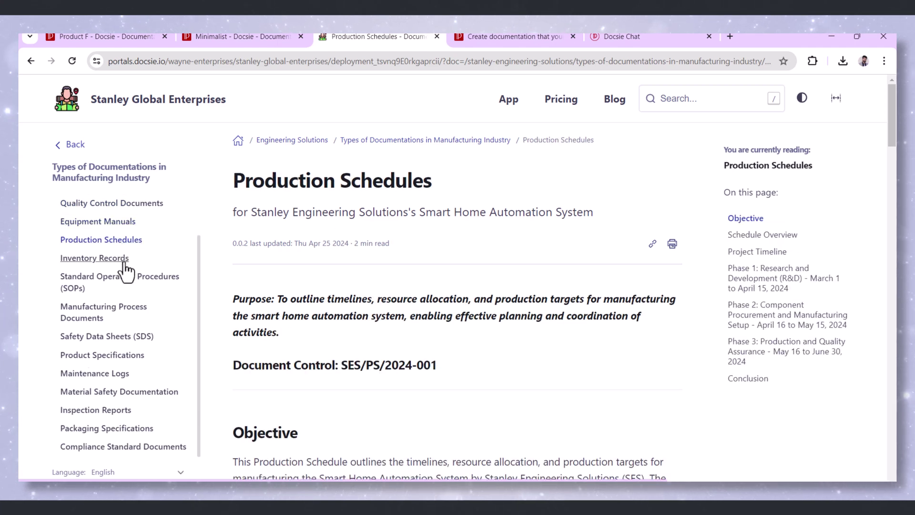
{"action": "left_click", "coordinate": [125, 259]}
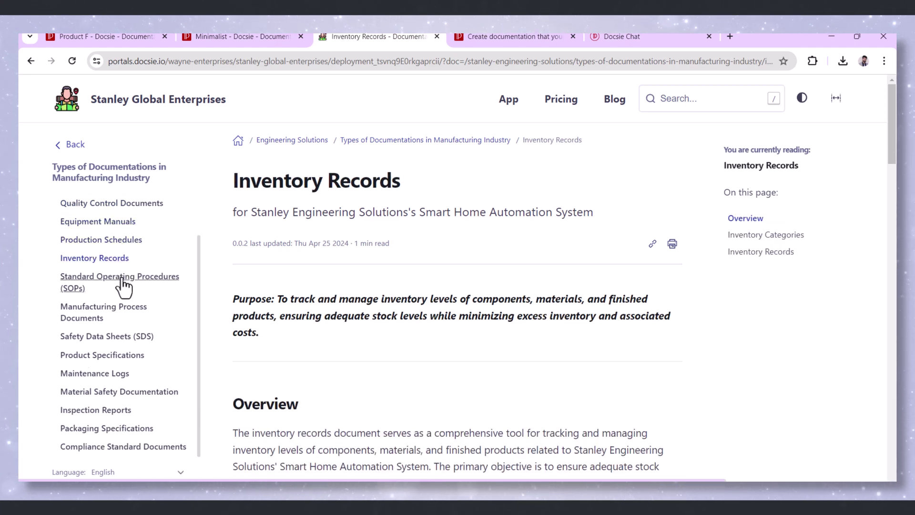
{"action": "left_click", "coordinate": [124, 284]}
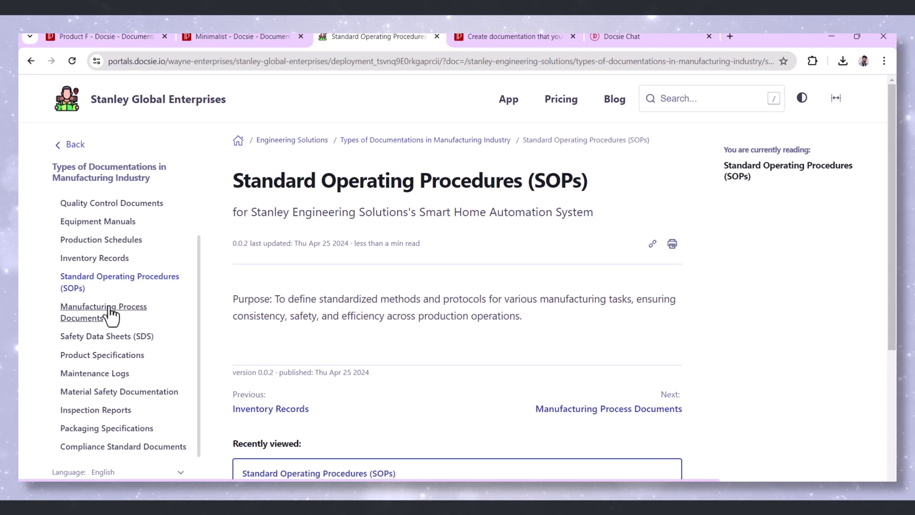
In Product F's user management, open the second user's permissions and the Home role choices
{"action": "left_click", "coordinate": [108, 36]}
{"action": "left_click", "coordinate": [747, 90]}
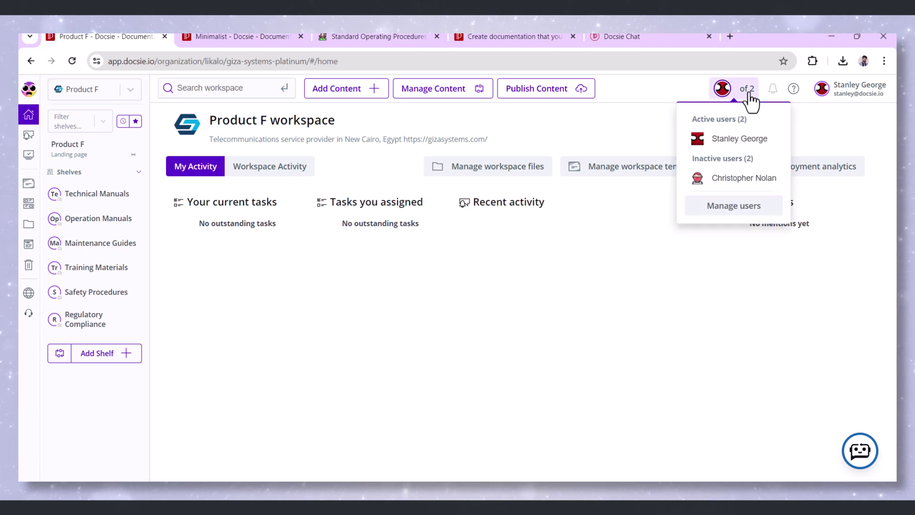
{"action": "left_click", "coordinate": [733, 206]}
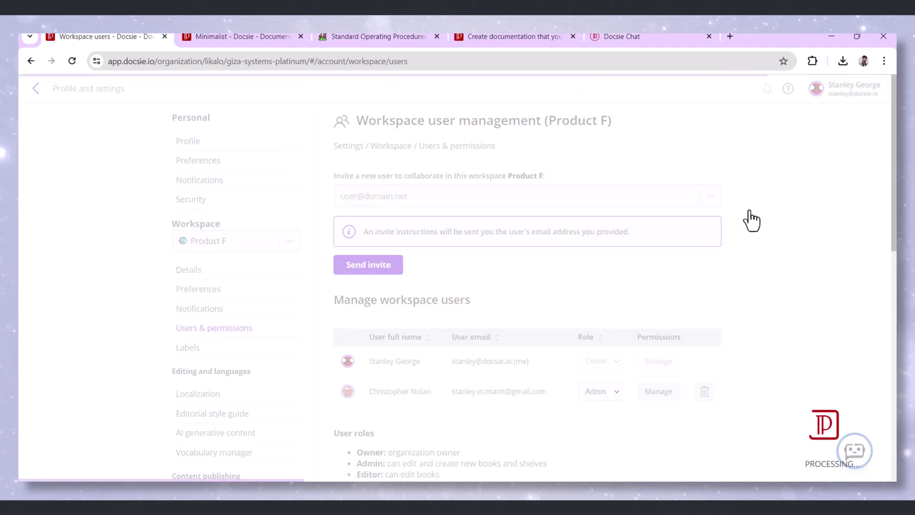
{"action": "scroll", "coordinate": [751, 216], "scroll_direction": "down", "scroll_amount": 3}
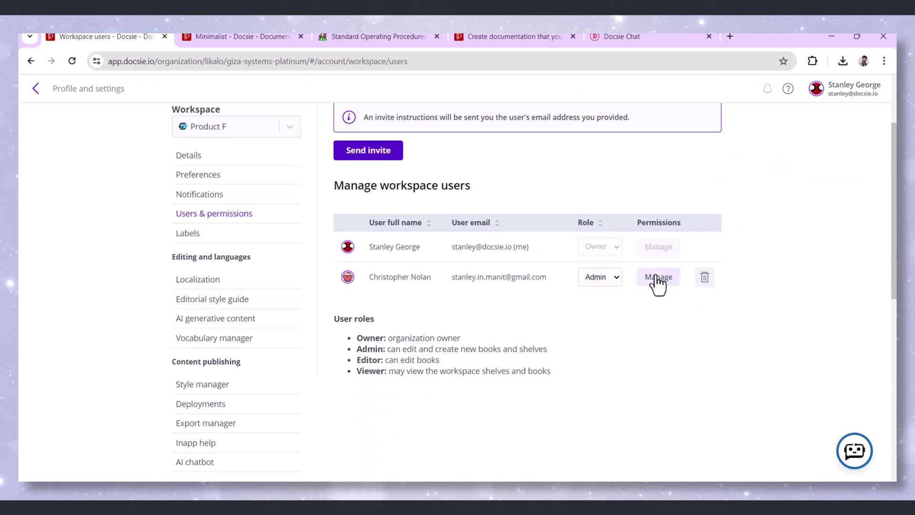
{"action": "left_click", "coordinate": [658, 279]}
{"action": "left_click", "coordinate": [621, 209]}
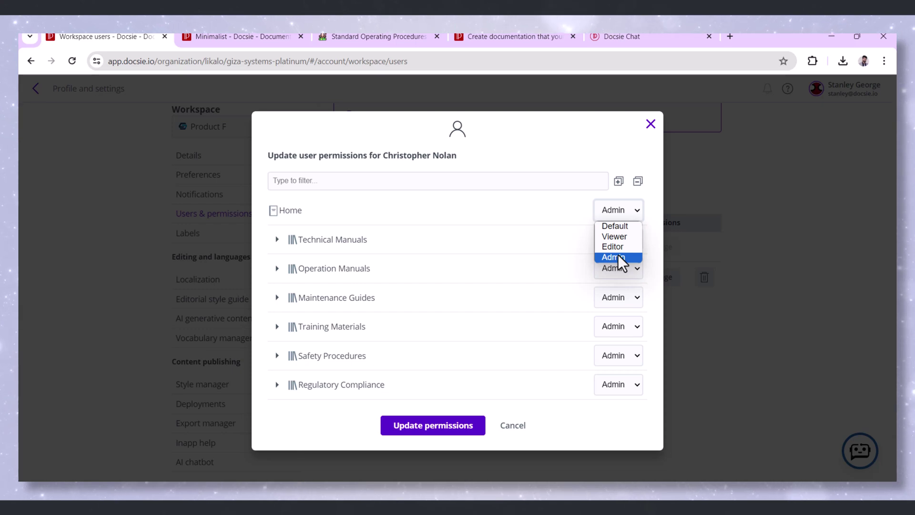
Return to the portal home and open the Localization Solutions section
{"action": "left_click", "coordinate": [379, 34]}
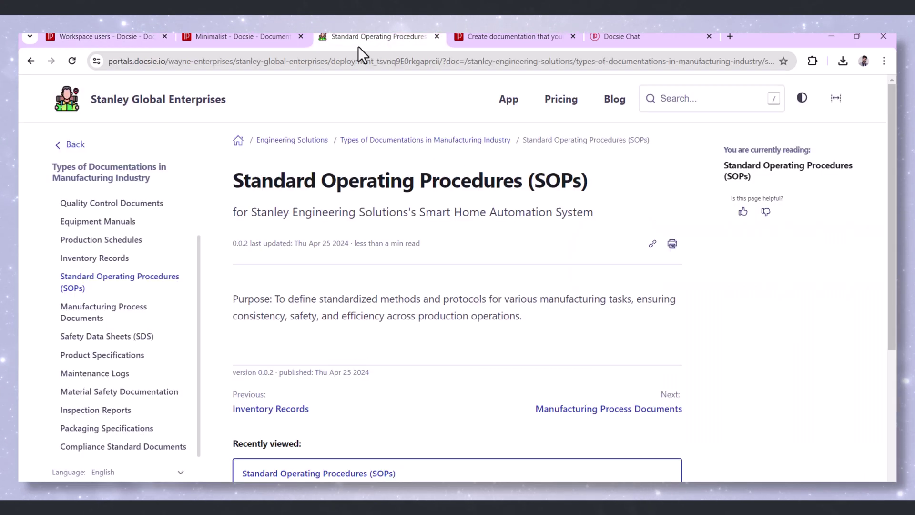
{"action": "left_click", "coordinate": [66, 147]}
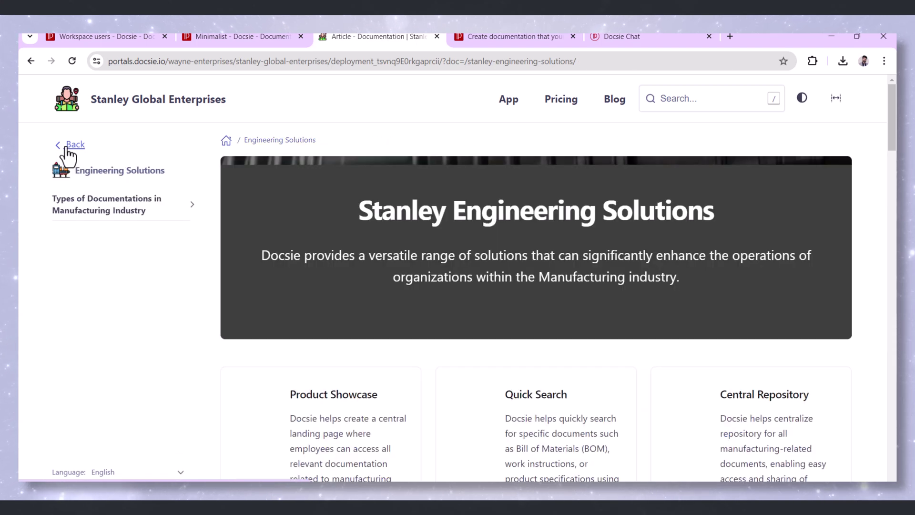
{"action": "left_click", "coordinate": [67, 147]}
{"action": "left_click", "coordinate": [113, 406]}
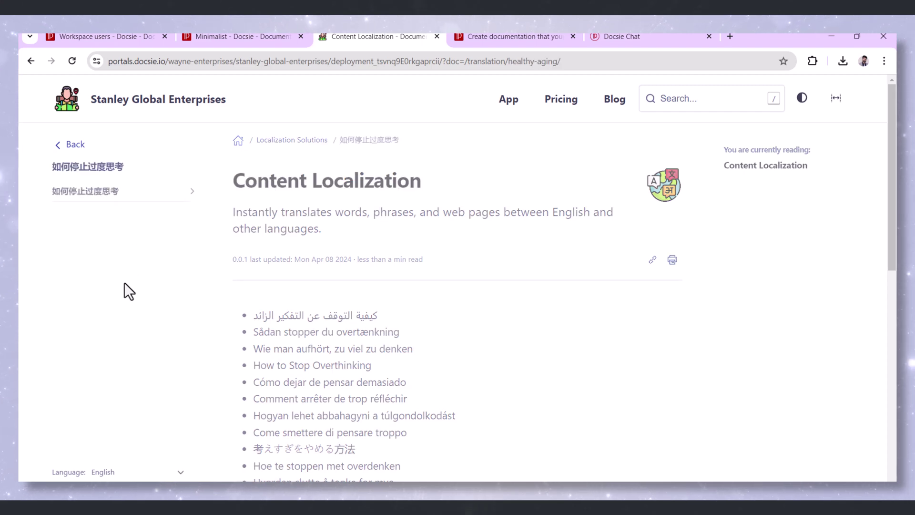
Switch the How to Stop Overthinking article to English, then to Arabic
{"action": "left_click", "coordinate": [138, 472]}
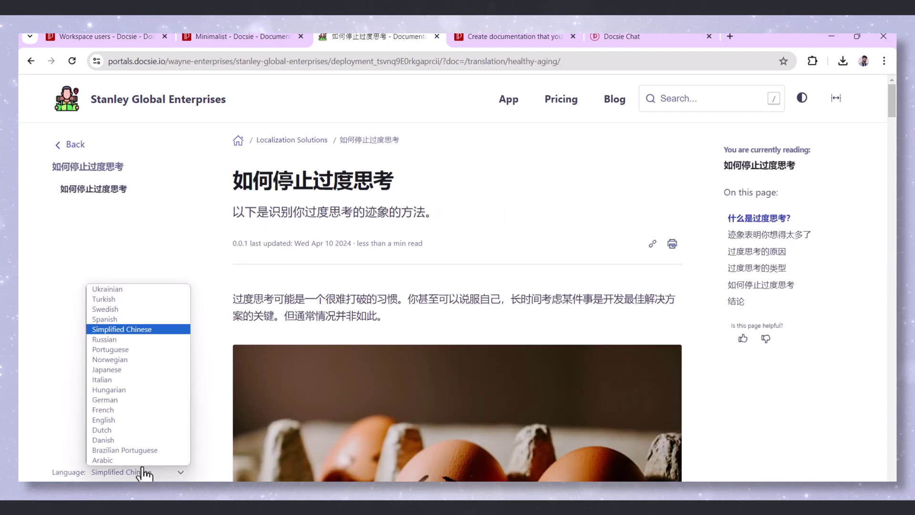
{"action": "left_click", "coordinate": [133, 427]}
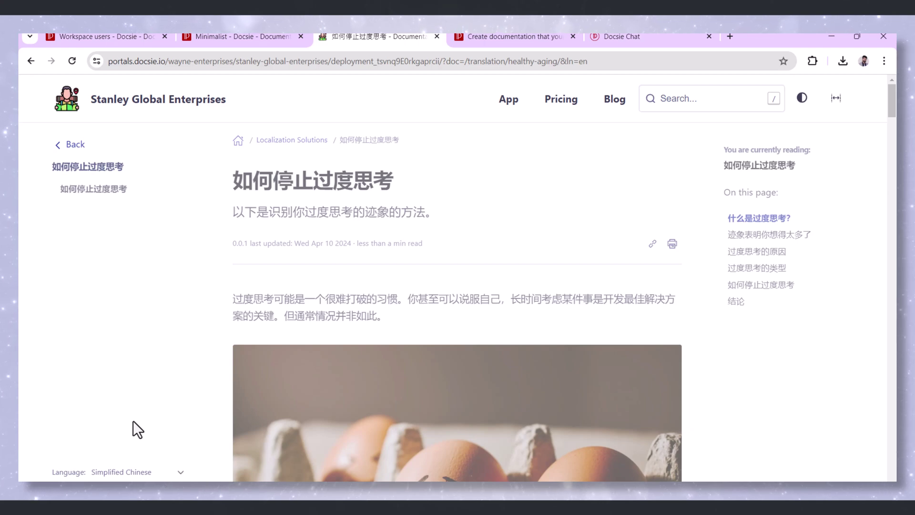
{"action": "scroll", "coordinate": [237, 389], "scroll_direction": "down", "scroll_amount": 3}
{"action": "scroll", "coordinate": [237, 390], "scroll_direction": "down", "scroll_amount": 1}
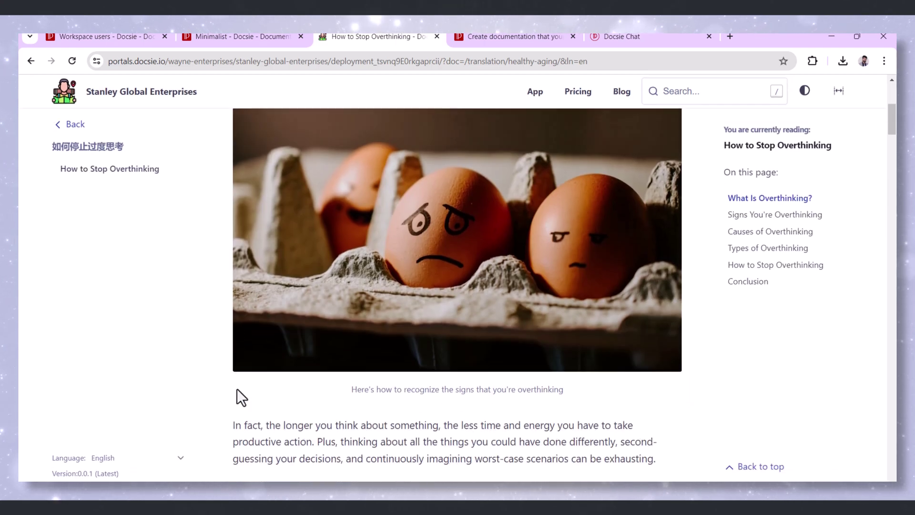
{"action": "scroll", "coordinate": [237, 391], "scroll_direction": "down", "scroll_amount": 2}
{"action": "left_click", "coordinate": [137, 460]}
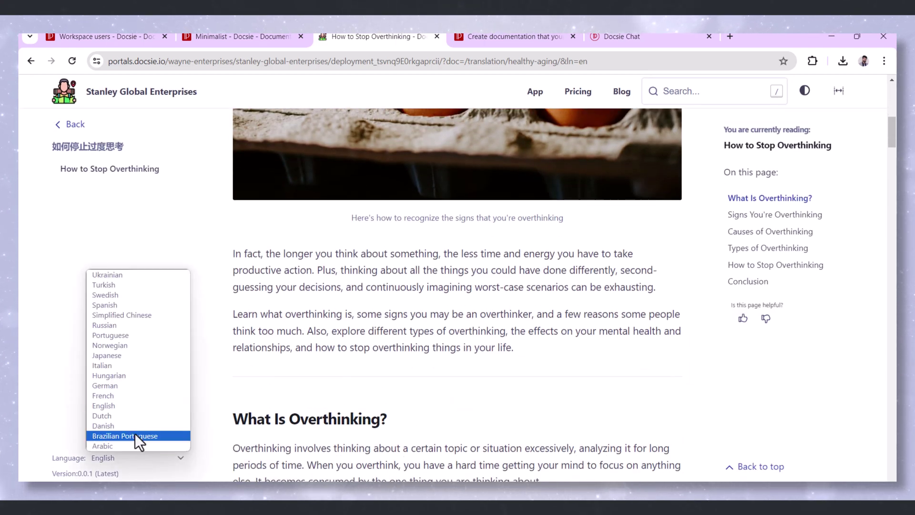
{"action": "left_click", "coordinate": [133, 446]}
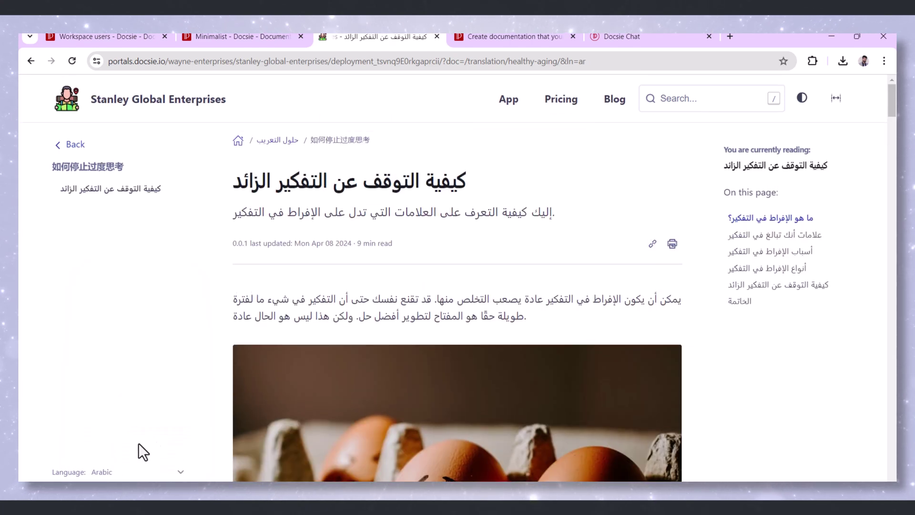
{"action": "scroll", "coordinate": [216, 430], "scroll_direction": "down", "scroll_amount": 5}
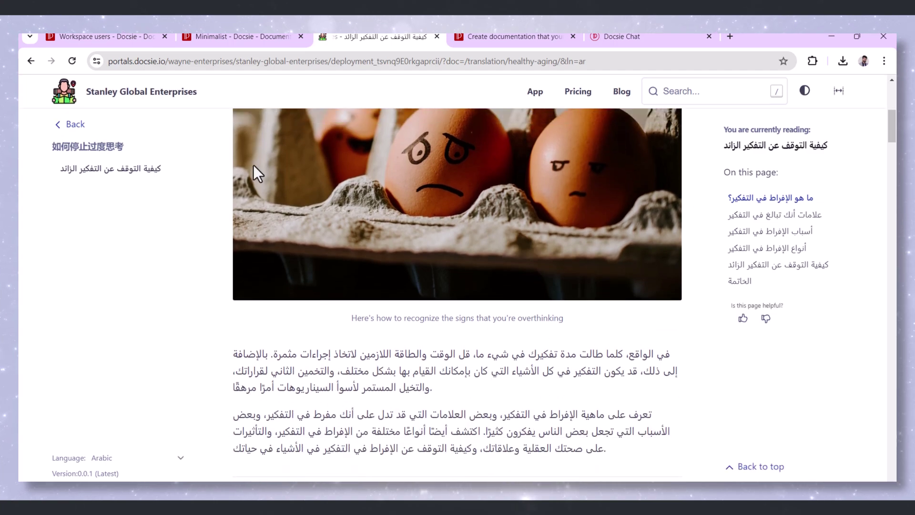
{"action": "left_click", "coordinate": [227, 37]}
Exit the Minimalist article editor past the unsaved-changes prompt and open help and support
{"action": "left_click", "coordinate": [30, 87]}
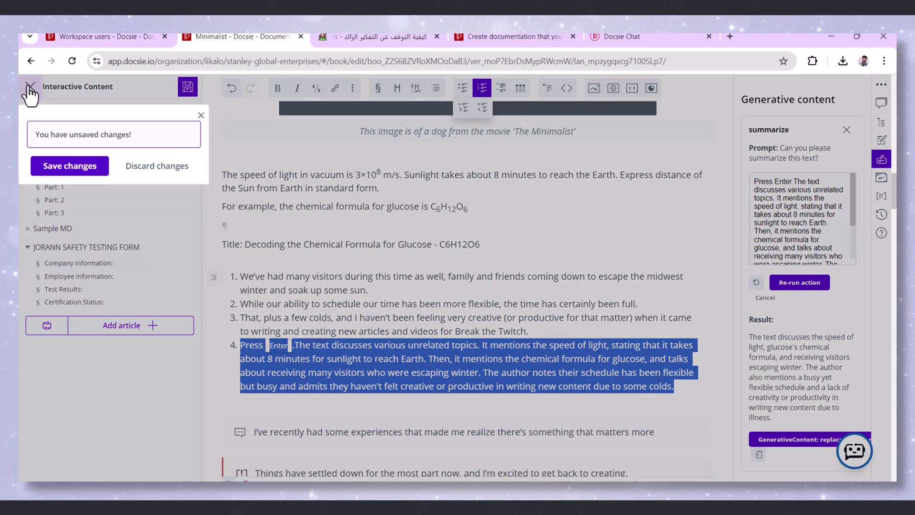
{"action": "left_click", "coordinate": [137, 170]}
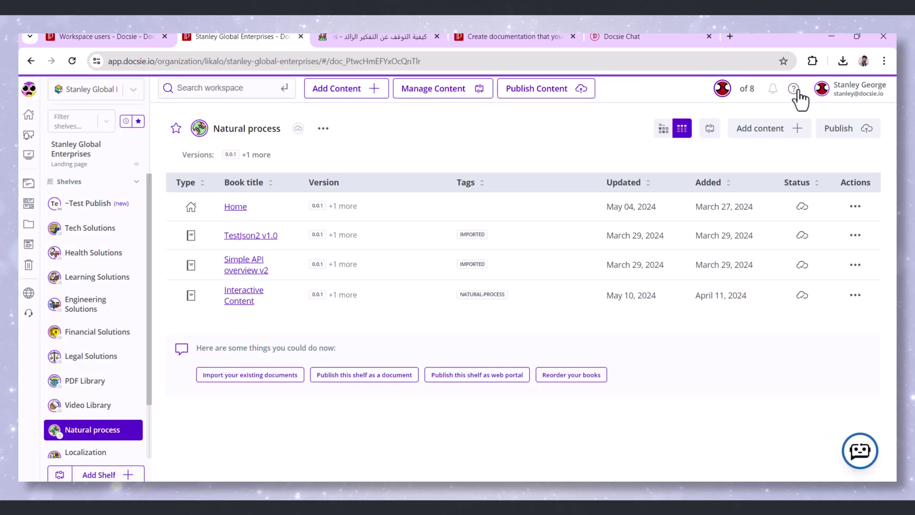
{"action": "left_click", "coordinate": [796, 92]}
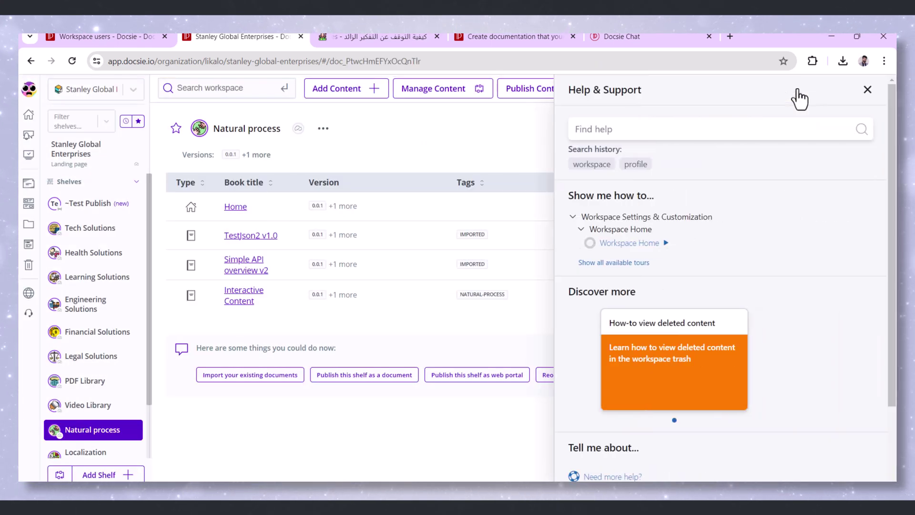
{"action": "scroll", "coordinate": [617, 275], "scroll_direction": "down", "scroll_amount": 2}
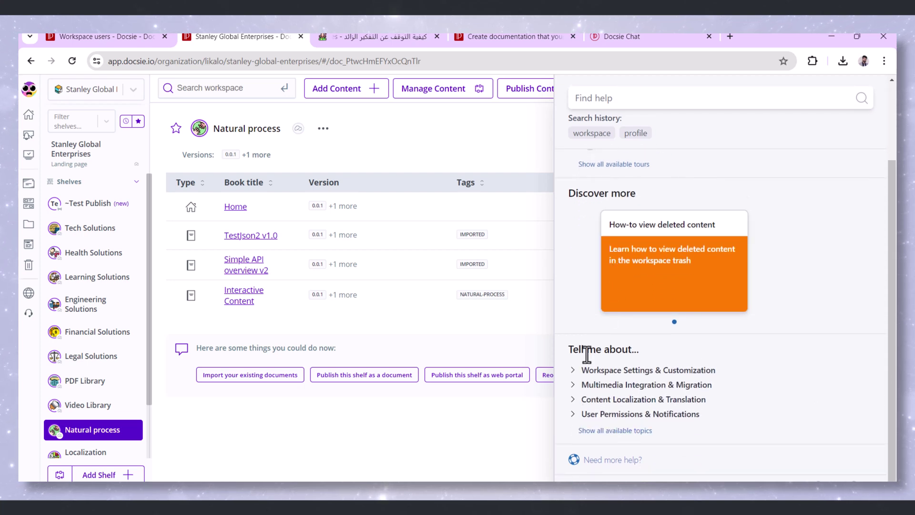
Open the Workspace Navigation help article on switching workspaces and enlarge its animation
{"action": "left_click", "coordinate": [575, 372]}
{"action": "scroll", "coordinate": [579, 379], "scroll_direction": "down", "scroll_amount": 1}
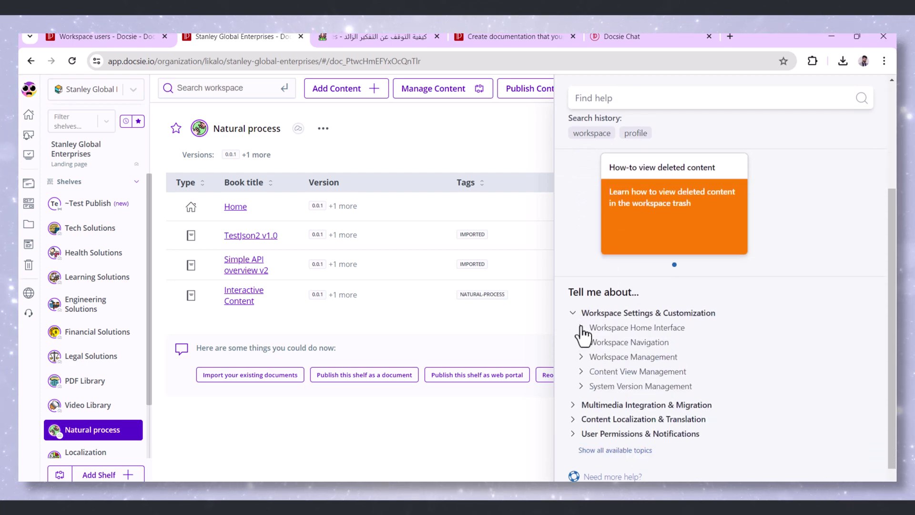
{"action": "left_click", "coordinate": [582, 328]}
{"action": "left_click", "coordinate": [583, 359]}
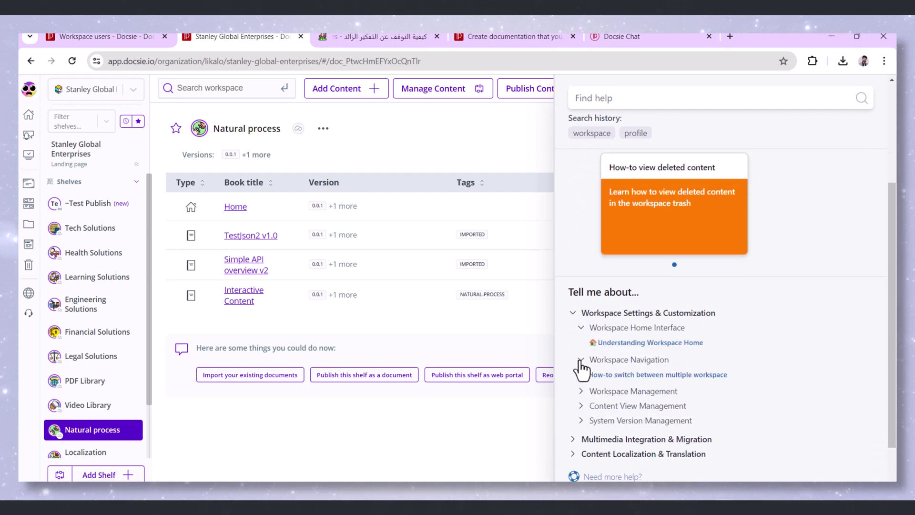
{"action": "left_click", "coordinate": [604, 377]}
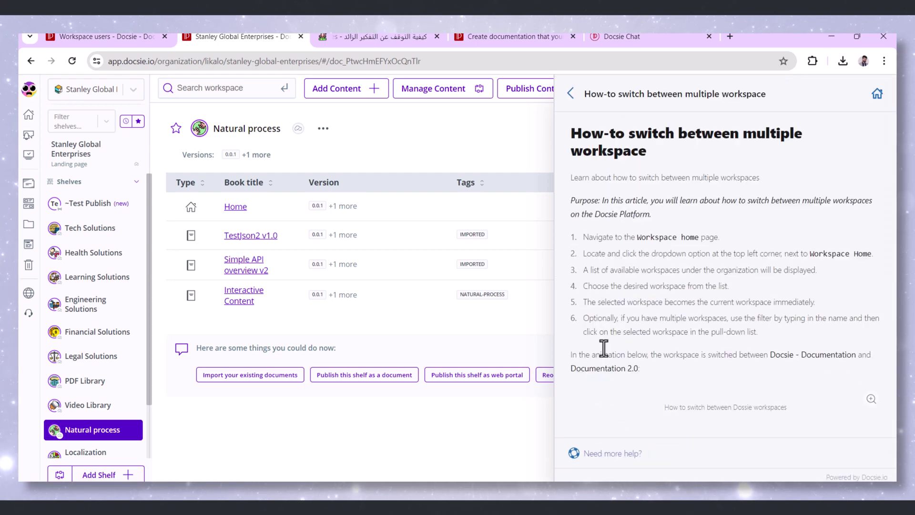
{"action": "scroll", "coordinate": [606, 331], "scroll_direction": "down", "scroll_amount": 1}
{"action": "scroll", "coordinate": [606, 331], "scroll_direction": "down", "scroll_amount": 1}
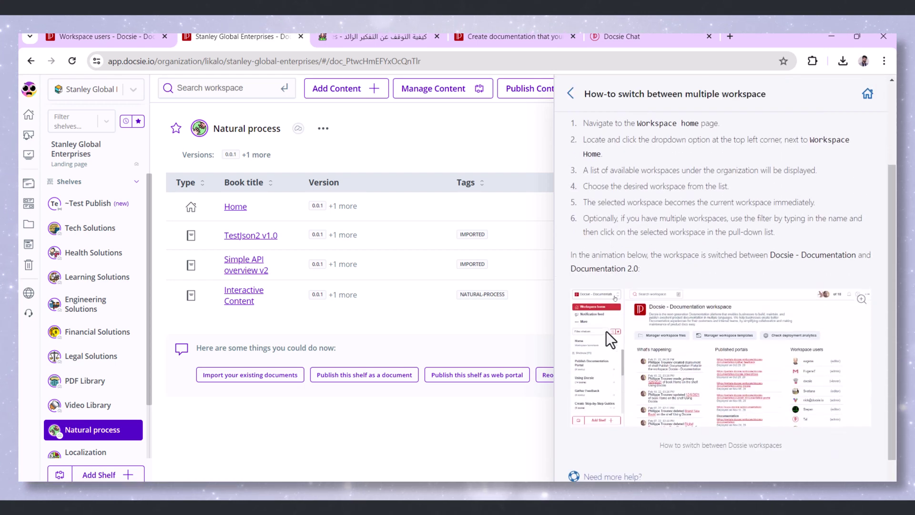
{"action": "scroll", "coordinate": [606, 331], "scroll_direction": "down", "scroll_amount": 1}
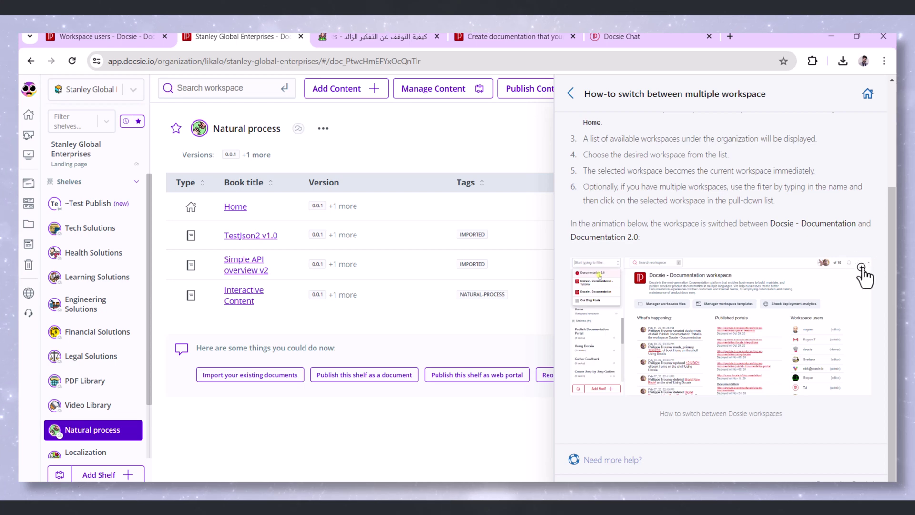
{"action": "left_click", "coordinate": [864, 272]}
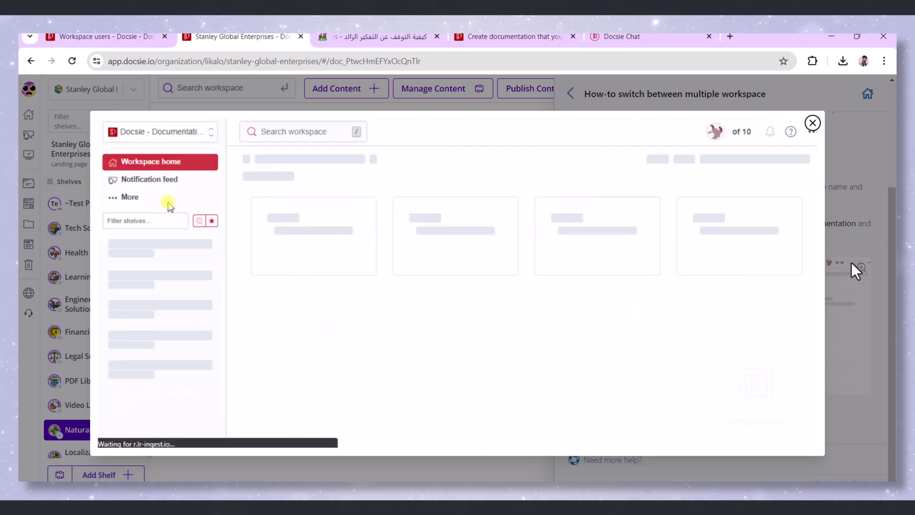
Send 'What is Stanley Legal?' in Docsie Chat with French answers, then return to the workspace
{"action": "left_click", "coordinate": [813, 123]}
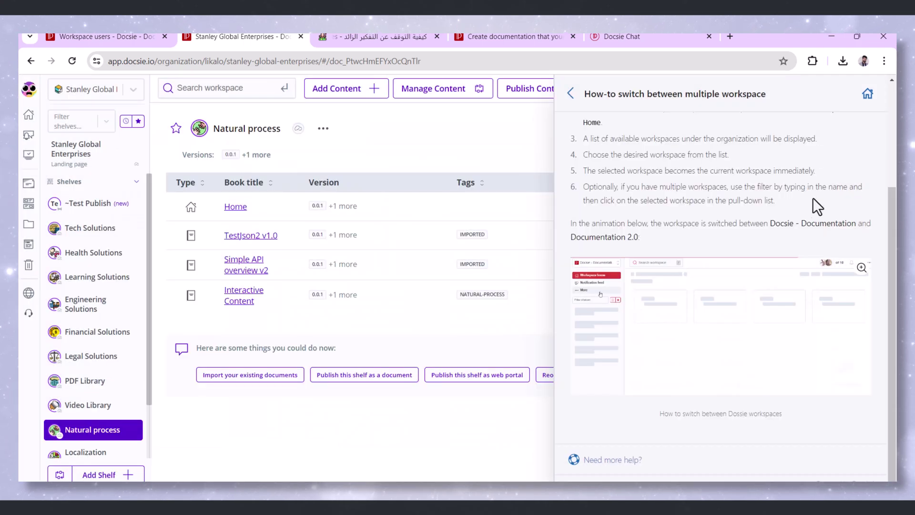
{"action": "left_click", "coordinate": [639, 37]}
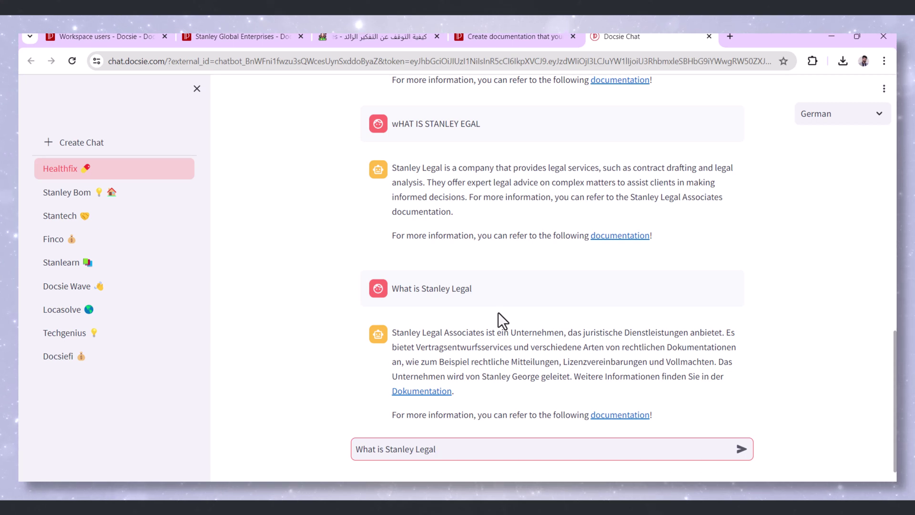
{"action": "type", "text": "?"}
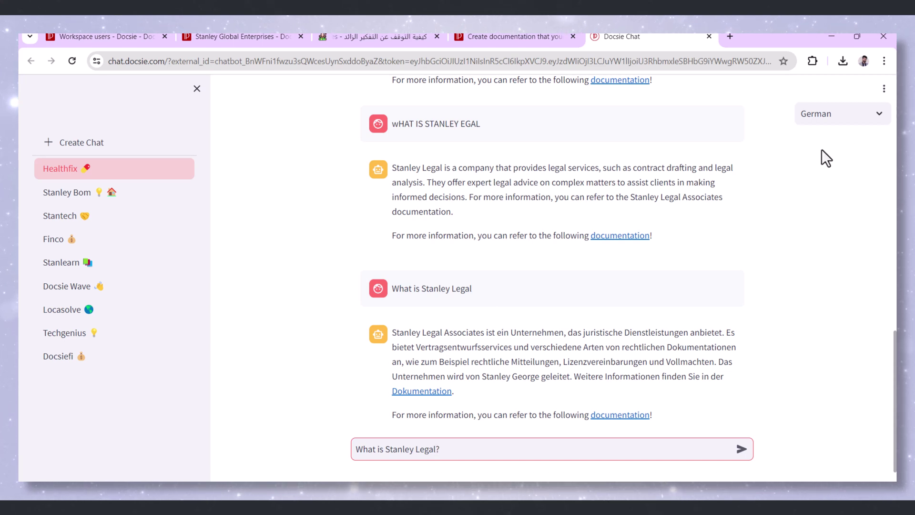
{"action": "left_click", "coordinate": [853, 117]}
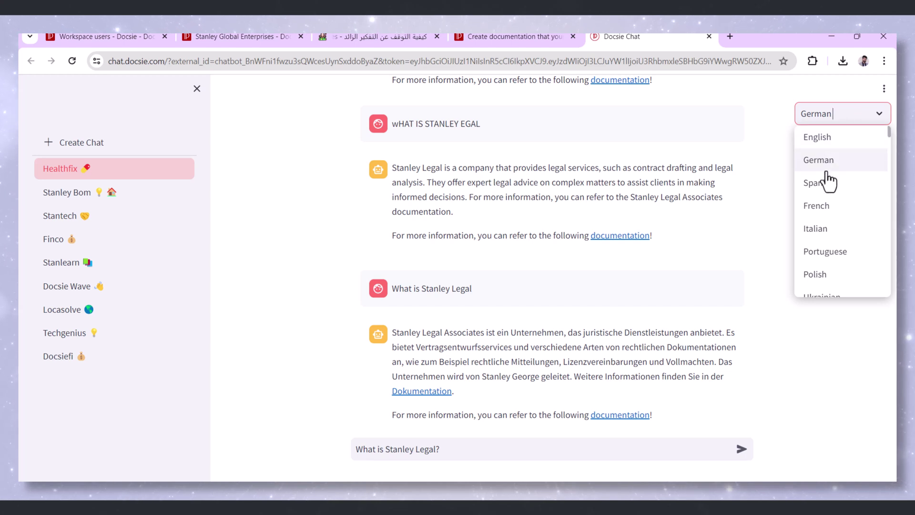
{"action": "left_click", "coordinate": [823, 208]}
{"action": "left_click", "coordinate": [740, 454]}
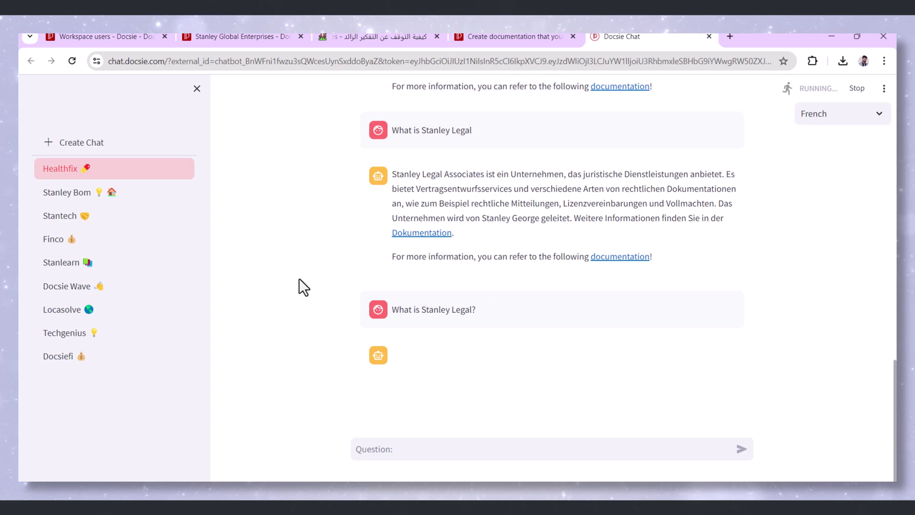
{"action": "left_click", "coordinate": [214, 36]}
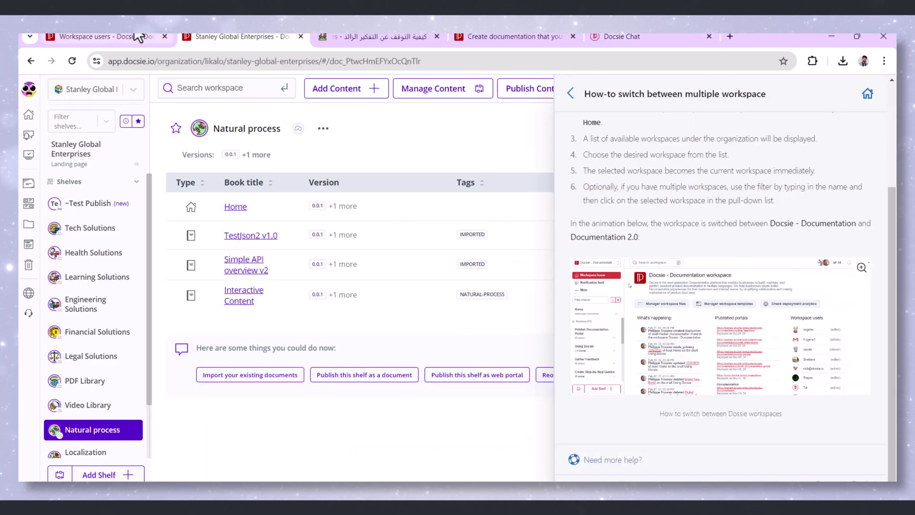
Open the Version Control Systems project board and review task 01-001's details
{"action": "left_click", "coordinate": [27, 158]}
{"action": "left_click", "coordinate": [274, 198]}
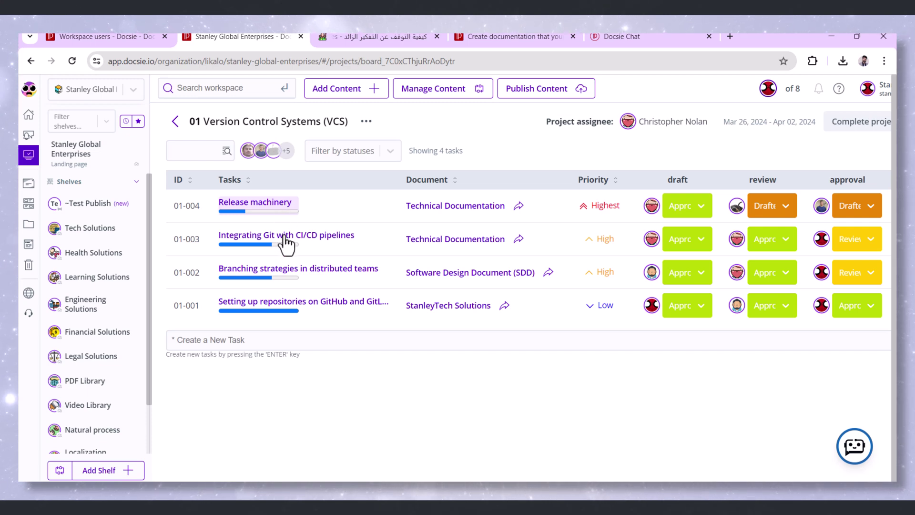
{"action": "left_click", "coordinate": [314, 308]}
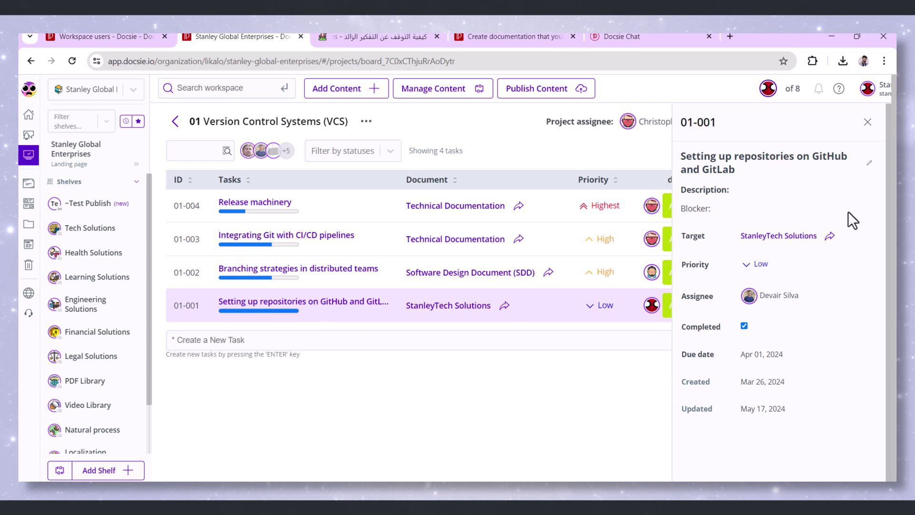
{"action": "left_click", "coordinate": [867, 121]}
Set task 01-001's draft, review and approval stages to Drafted and its priority to High
{"action": "left_click", "coordinate": [678, 306]}
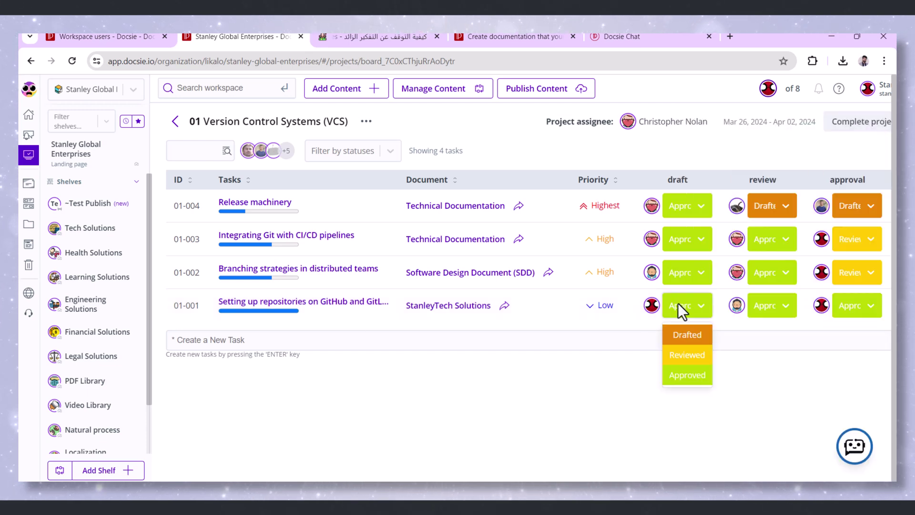
{"action": "left_click", "coordinate": [684, 335]}
{"action": "left_click", "coordinate": [759, 313]}
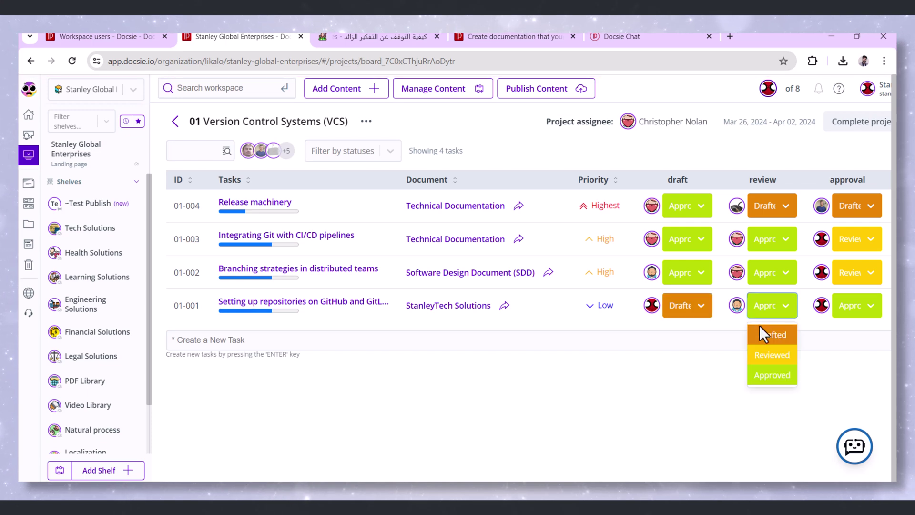
{"action": "left_click", "coordinate": [760, 336]}
{"action": "left_click", "coordinate": [842, 312]}
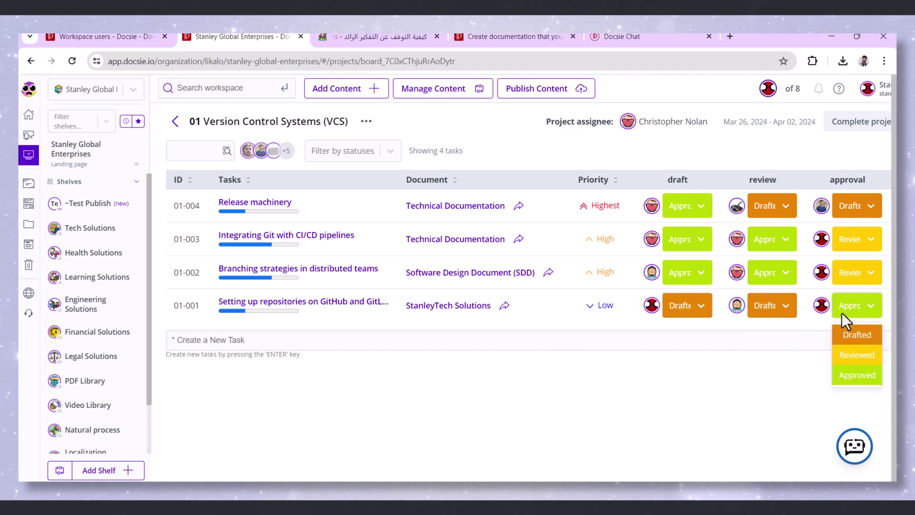
{"action": "left_click", "coordinate": [847, 334]}
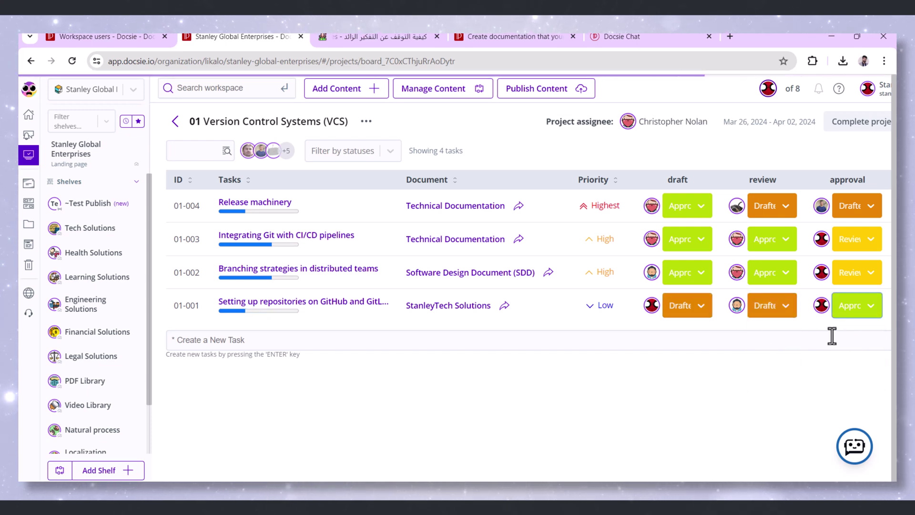
{"action": "left_click", "coordinate": [610, 308]}
{"action": "left_click", "coordinate": [616, 354]}
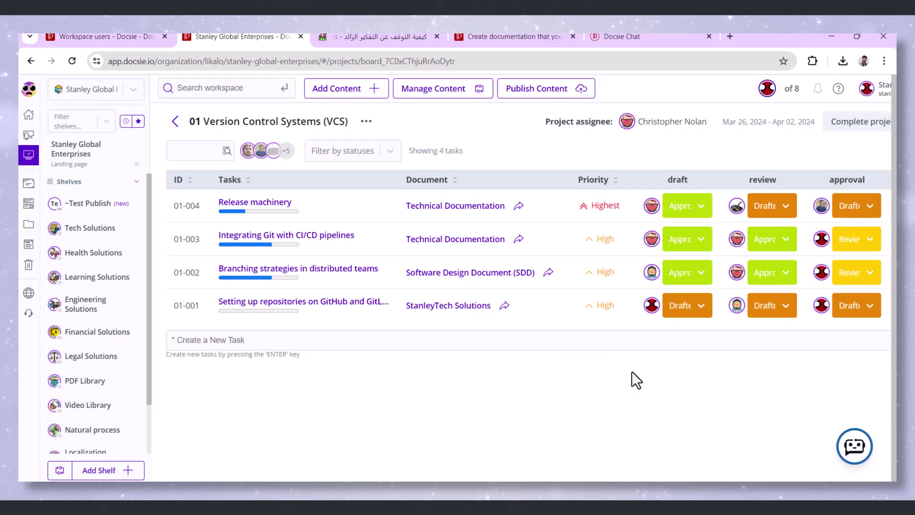
Check the chat answer and the Arabic article page, then return to the task board
{"action": "left_click", "coordinate": [637, 39]}
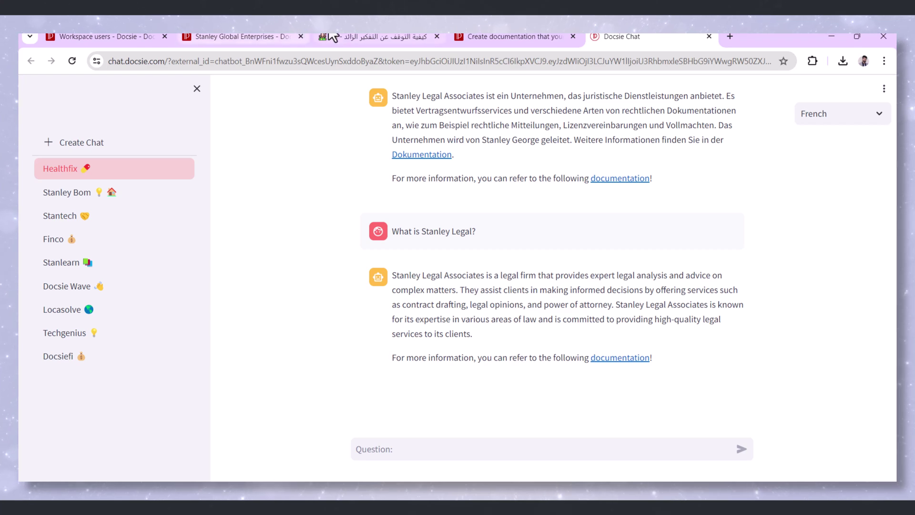
{"action": "left_click", "coordinate": [346, 38]}
{"action": "left_click", "coordinate": [290, 37]}
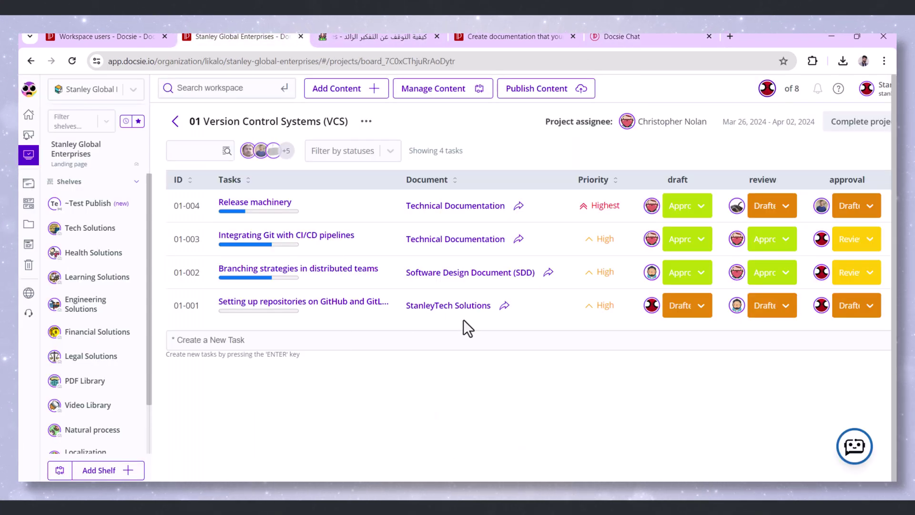
{"action": "scroll", "coordinate": [458, 286], "scroll_direction": "right", "scroll_amount": 2}
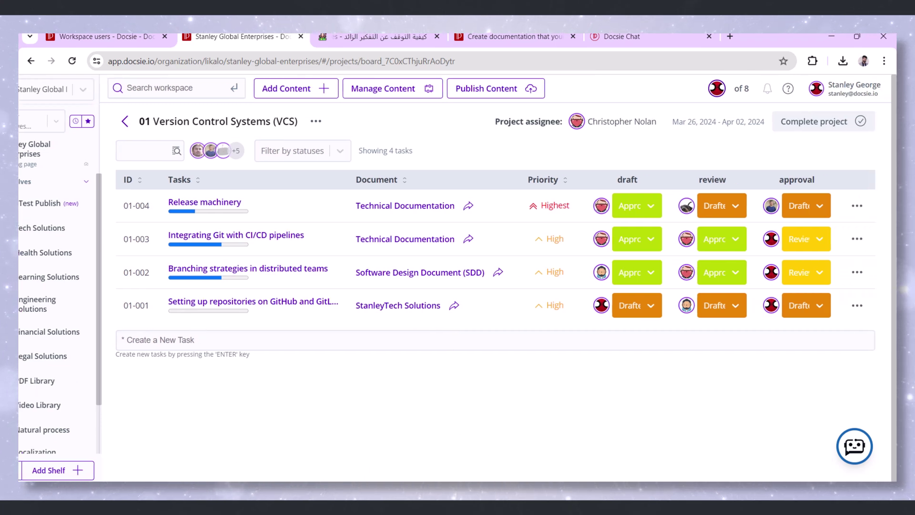
{"action": "scroll", "coordinate": [458, 286], "scroll_direction": "left", "scroll_amount": 2}
Open the workspace templates and browse the document and article template lists
{"action": "left_click", "coordinate": [29, 183]}
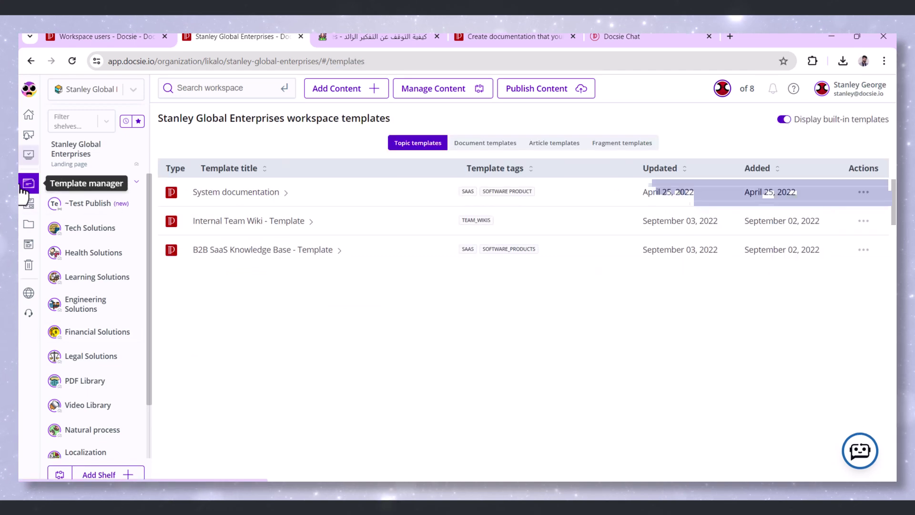
{"action": "left_click", "coordinate": [499, 152]}
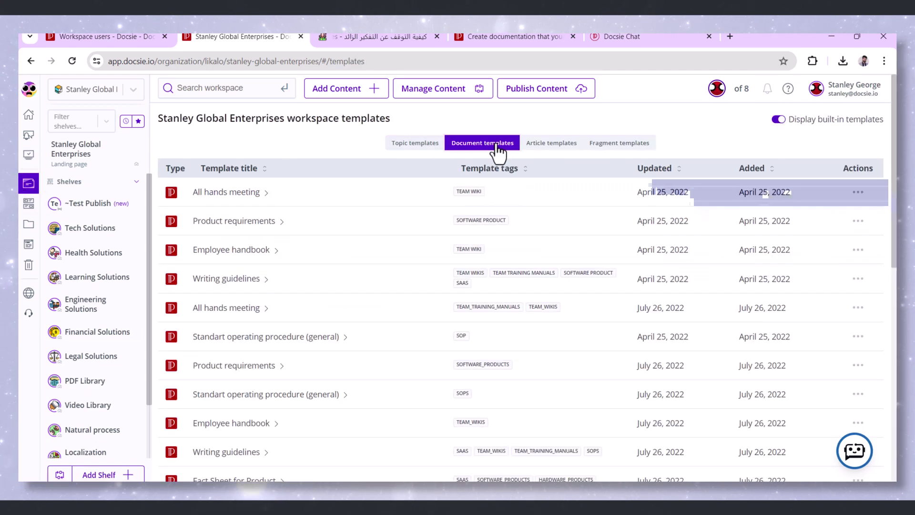
{"action": "left_click", "coordinate": [540, 151]}
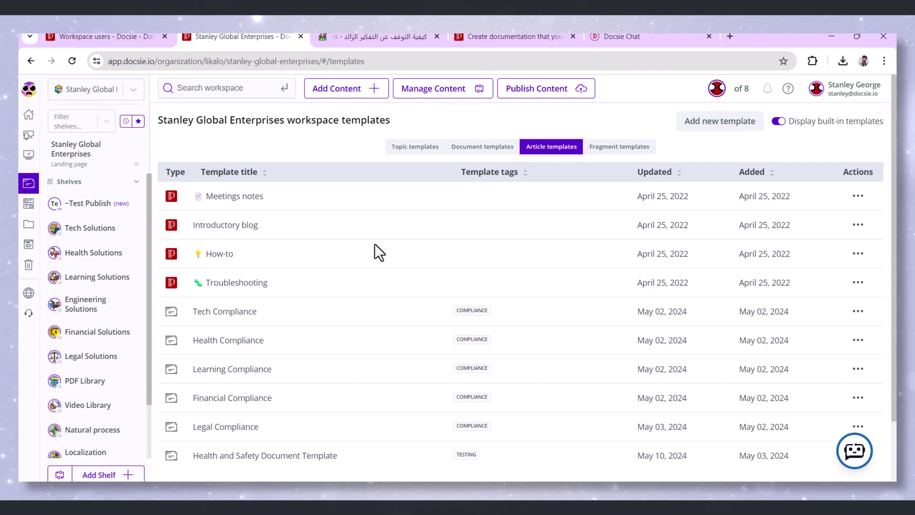
{"action": "left_click", "coordinate": [493, 154]}
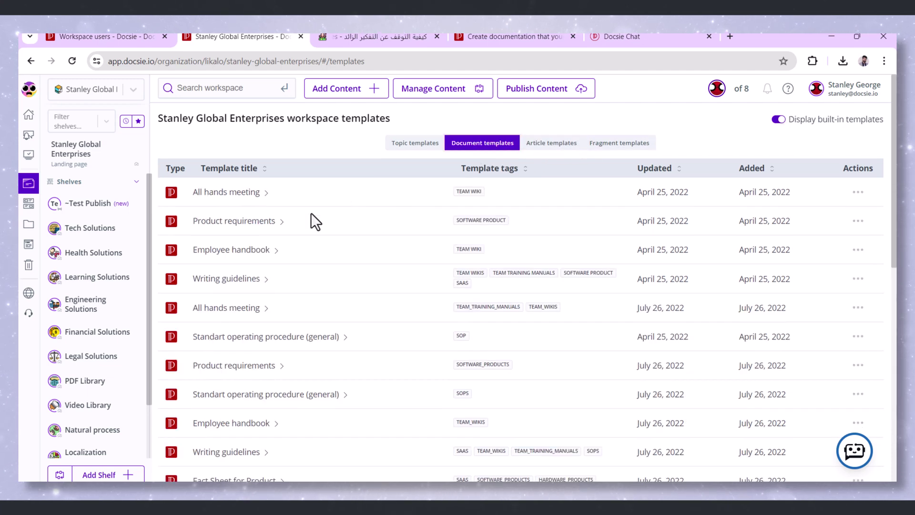
Preview the Product requirements template's Objective section, then list the topic templates
{"action": "left_click", "coordinate": [285, 226]}
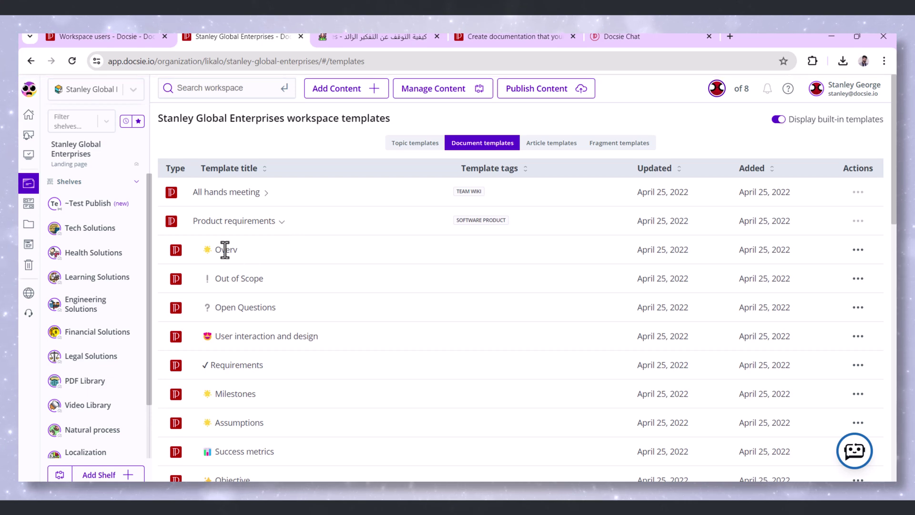
{"action": "scroll", "coordinate": [377, 315], "scroll_direction": "down", "scroll_amount": 2}
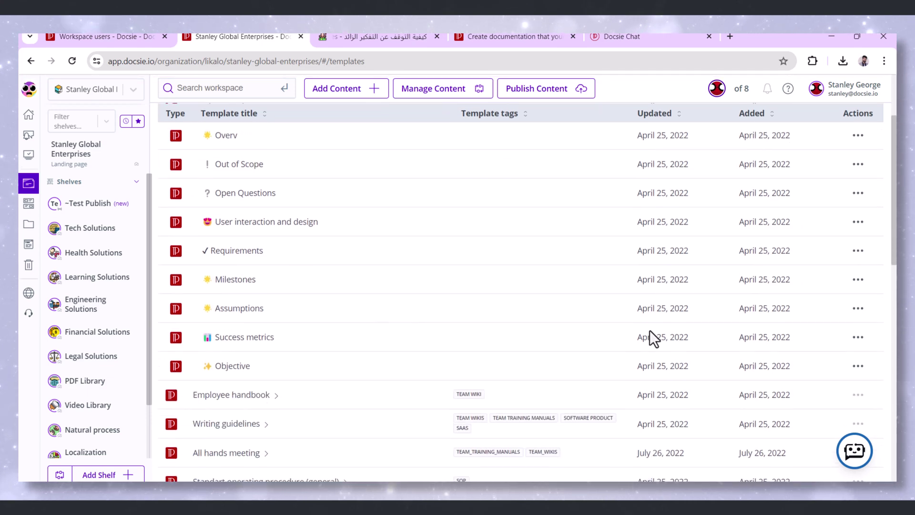
{"action": "left_click", "coordinate": [859, 365]}
{"action": "left_click", "coordinate": [837, 396]}
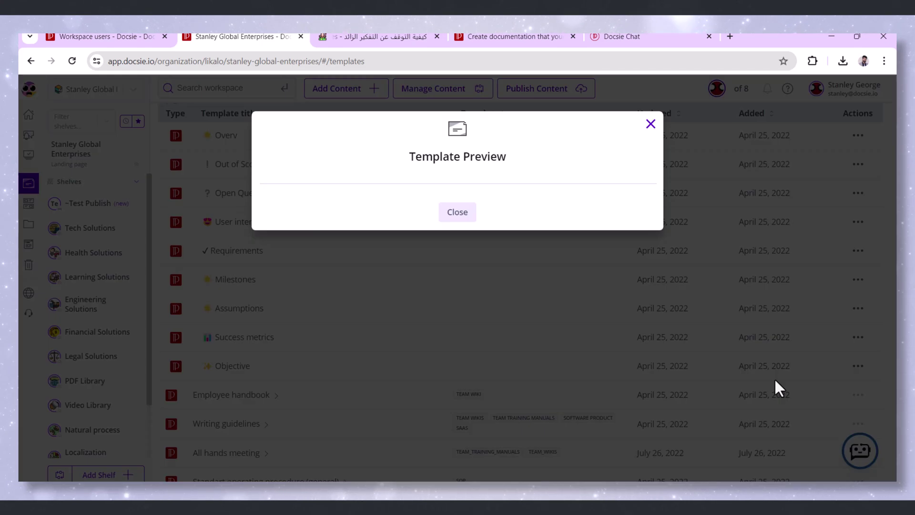
{"action": "left_click", "coordinate": [703, 236]}
{"action": "scroll", "coordinate": [440, 236], "scroll_direction": "up", "scroll_amount": 2}
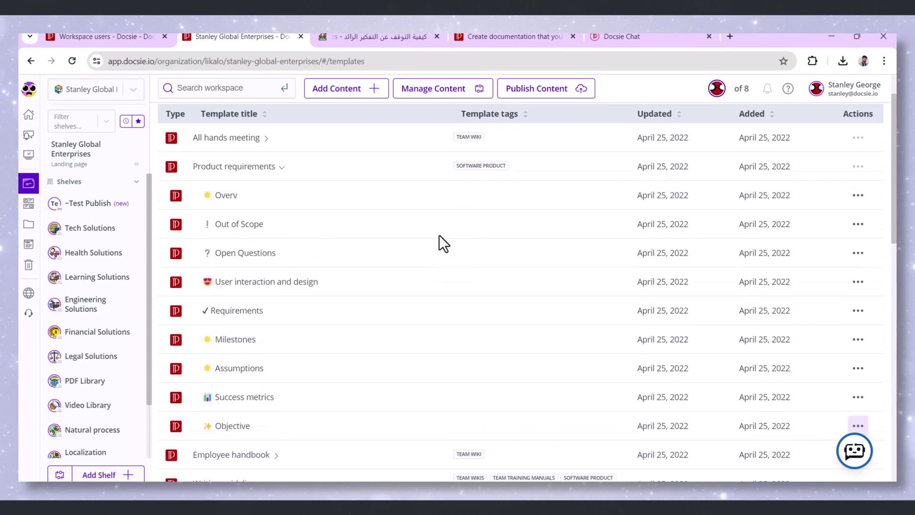
{"action": "scroll", "coordinate": [439, 236], "scroll_direction": "up", "scroll_amount": 1}
{"action": "left_click", "coordinate": [424, 152]}
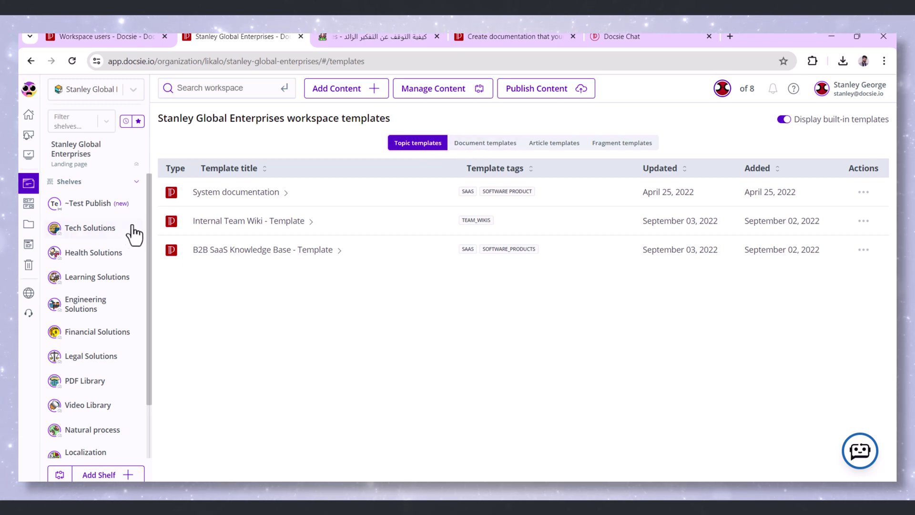
Open Tech Solutions > Tech Compliance and confirm editing the published book
{"action": "left_click", "coordinate": [100, 243]}
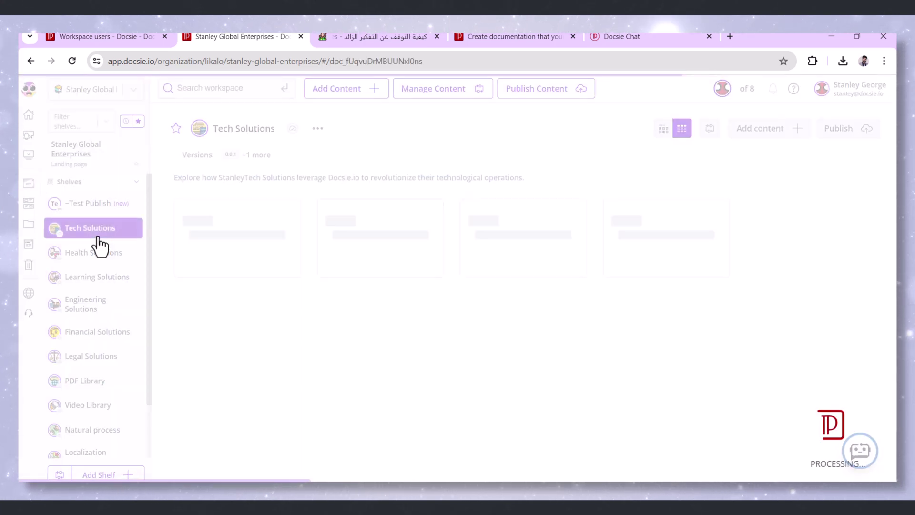
{"action": "left_click", "coordinate": [233, 308]}
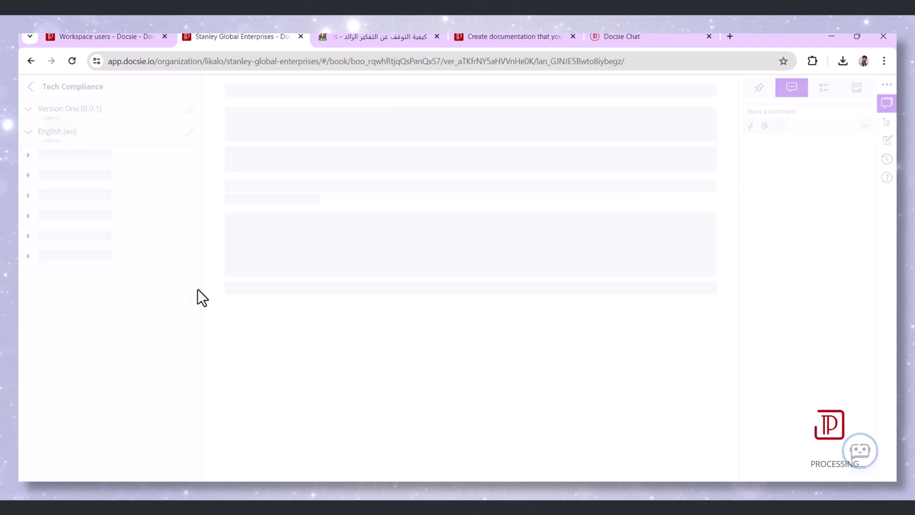
{"action": "left_click", "coordinate": [585, 91]}
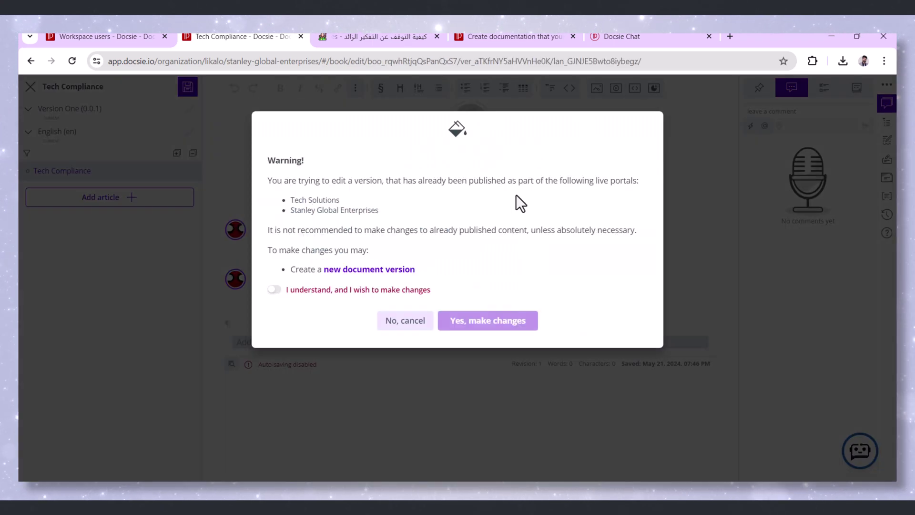
{"action": "left_click", "coordinate": [412, 291]}
{"action": "left_click", "coordinate": [468, 321]}
Add a new article based on the Health and Safety Document Template
{"action": "left_click", "coordinate": [116, 203]}
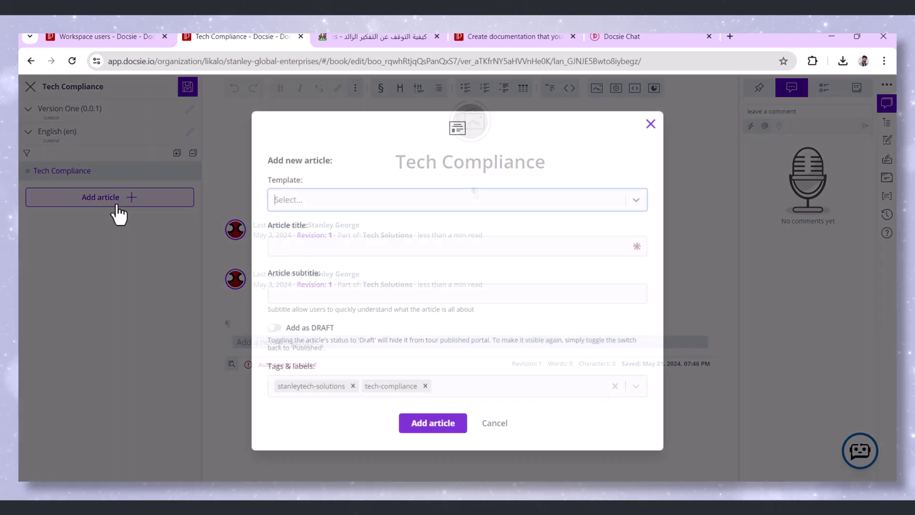
{"action": "left_click", "coordinate": [295, 203]}
{"action": "scroll", "coordinate": [313, 272], "scroll_direction": "down", "scroll_amount": 3}
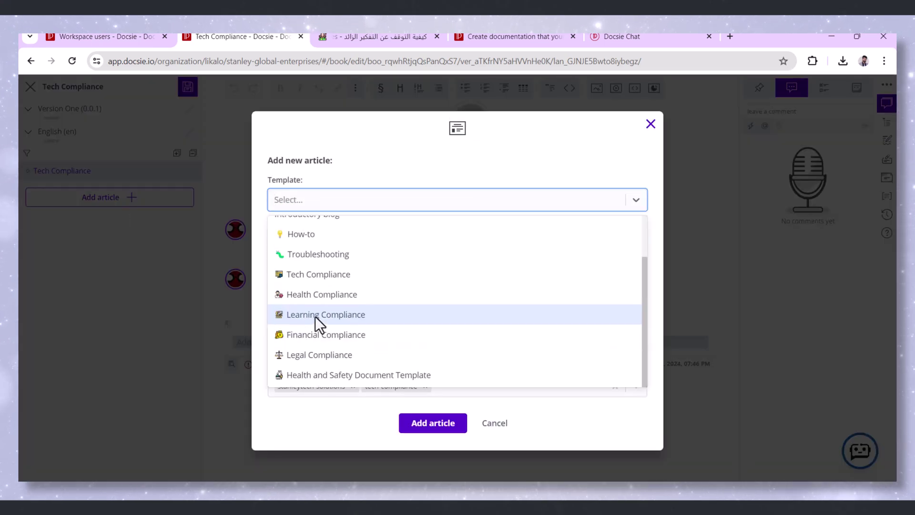
{"action": "left_click", "coordinate": [317, 375]}
{"action": "scroll", "coordinate": [363, 299], "scroll_direction": "down", "scroll_amount": 5}
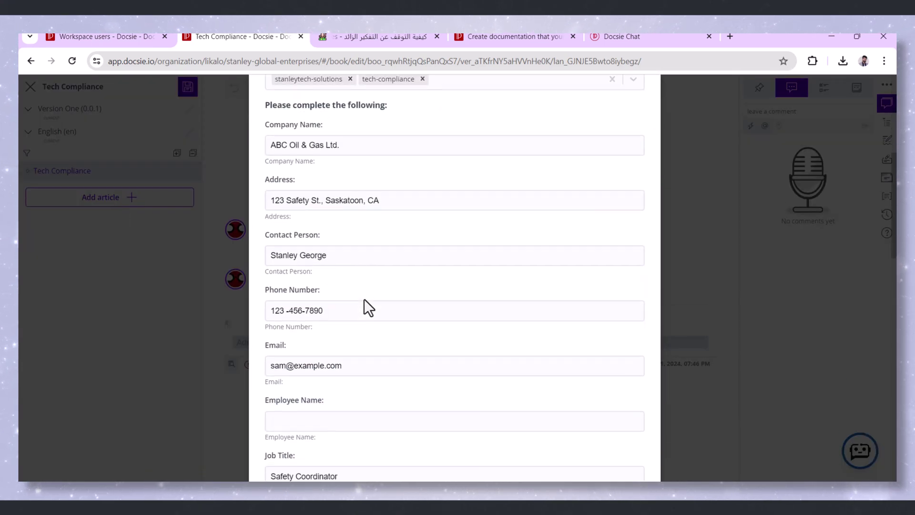
{"action": "scroll", "coordinate": [364, 299], "scroll_direction": "down", "scroll_amount": 1}
{"action": "scroll", "coordinate": [364, 301], "scroll_direction": "down", "scroll_amount": 2}
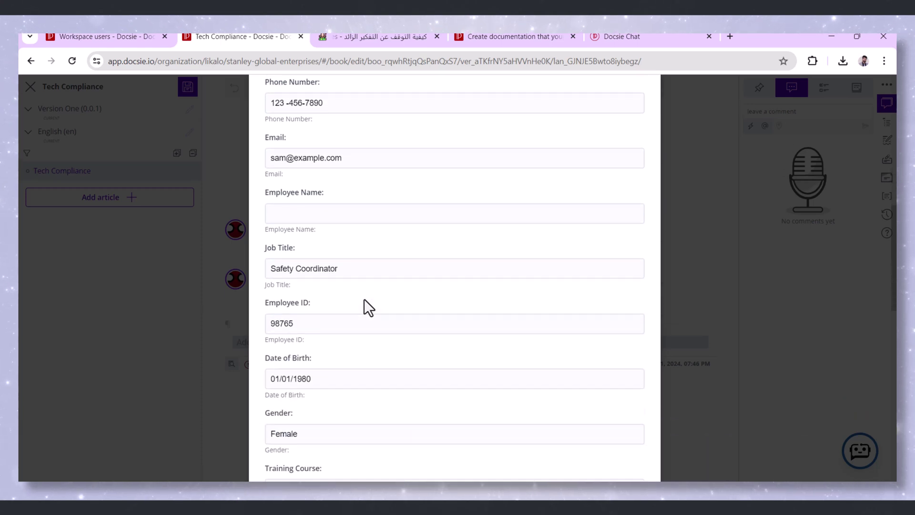
{"action": "scroll", "coordinate": [364, 301], "scroll_direction": "down", "scroll_amount": 1}
{"action": "scroll", "coordinate": [364, 306], "scroll_direction": "down", "scroll_amount": 1}
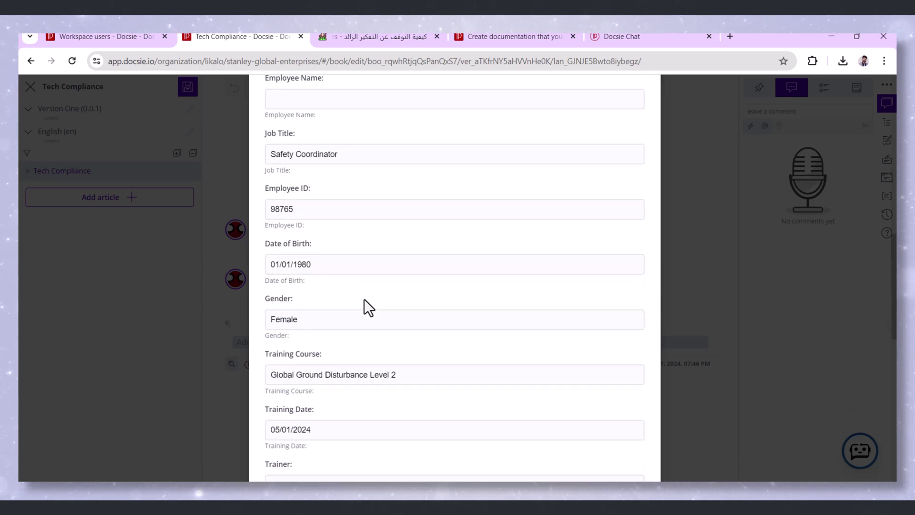
{"action": "scroll", "coordinate": [364, 307], "scroll_direction": "down", "scroll_amount": 2}
{"action": "scroll", "coordinate": [365, 301], "scroll_direction": "down", "scroll_amount": 2}
{"action": "scroll", "coordinate": [364, 300], "scroll_direction": "down", "scroll_amount": 2}
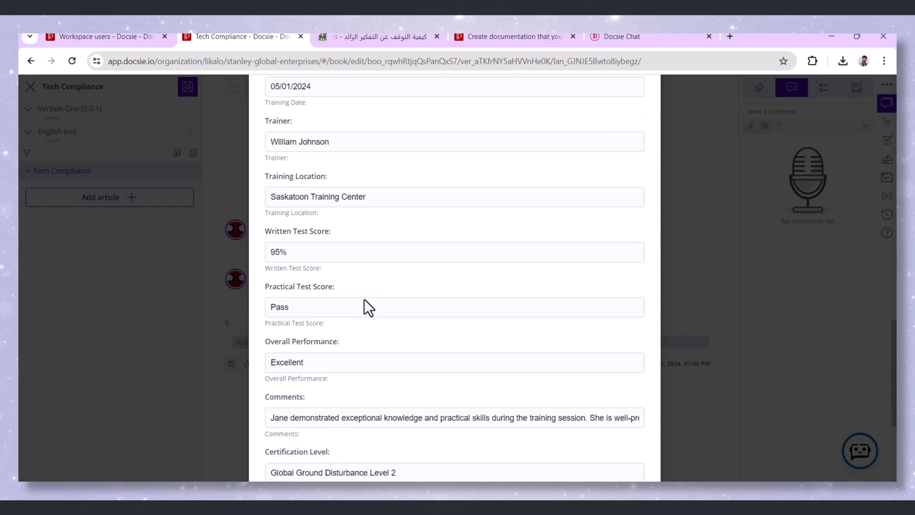
{"action": "scroll", "coordinate": [364, 301], "scroll_direction": "down", "scroll_amount": 1}
{"action": "scroll", "coordinate": [364, 301], "scroll_direction": "down", "scroll_amount": 1}
{"action": "scroll", "coordinate": [364, 301], "scroll_direction": "down", "scroll_amount": 1}
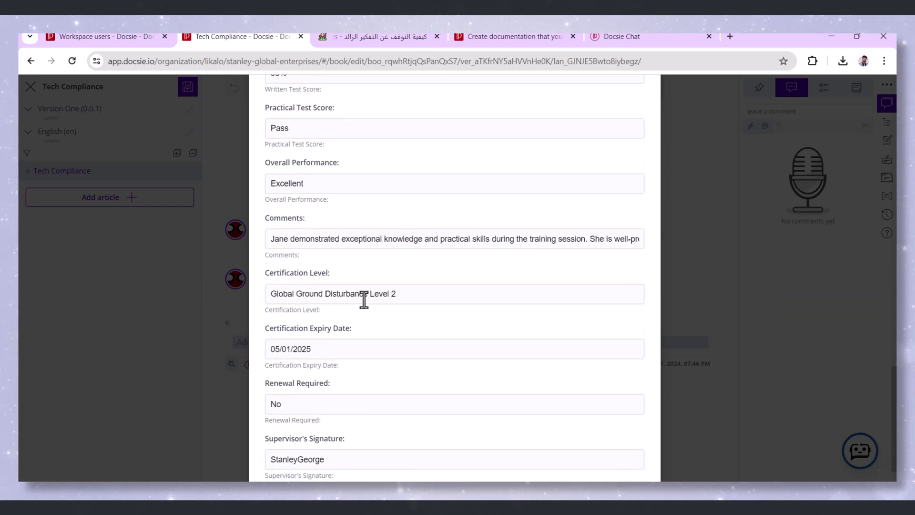
{"action": "scroll", "coordinate": [364, 300], "scroll_direction": "down", "scroll_amount": 1}
{"action": "scroll", "coordinate": [364, 301], "scroll_direction": "down", "scroll_amount": 1}
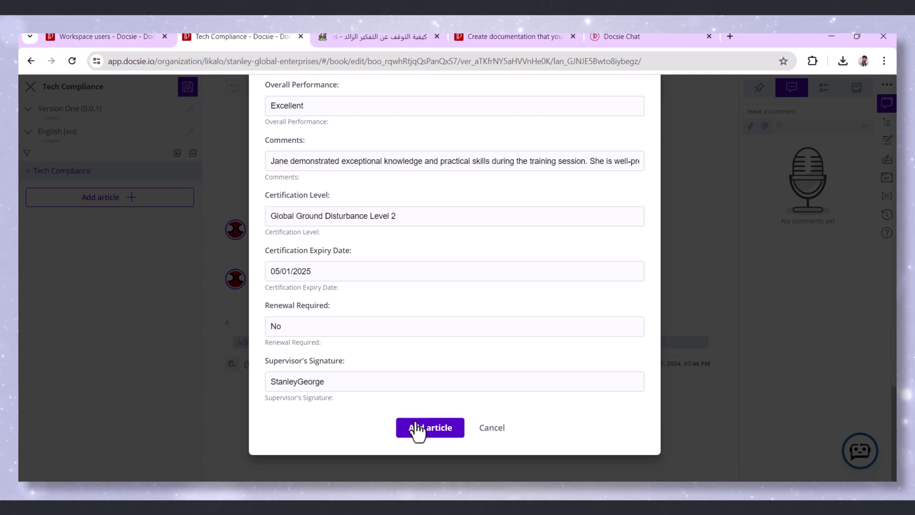
{"action": "scroll", "coordinate": [415, 430], "scroll_direction": "up", "scroll_amount": 1}
{"action": "scroll", "coordinate": [415, 429], "scroll_direction": "up", "scroll_amount": 1}
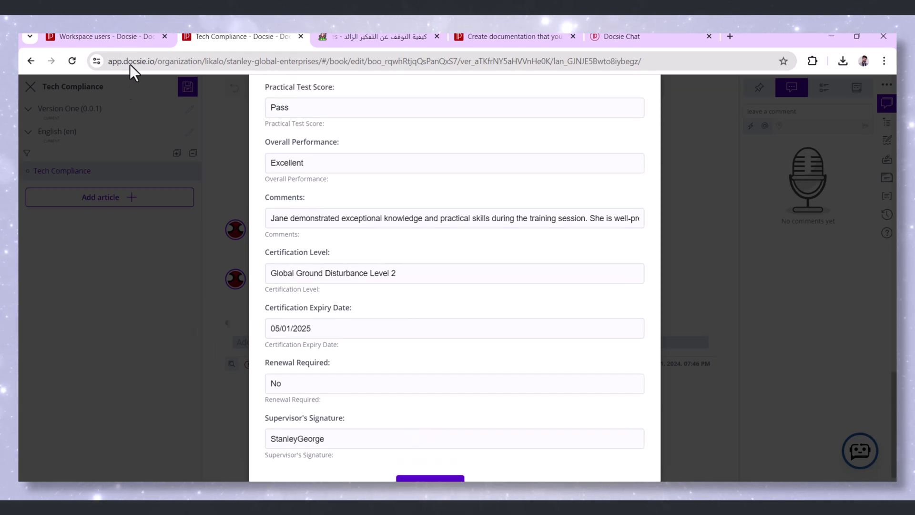
Return Tech Compliance to view mode, then re-enter editing of its published version
{"action": "left_click", "coordinate": [41, 171]}
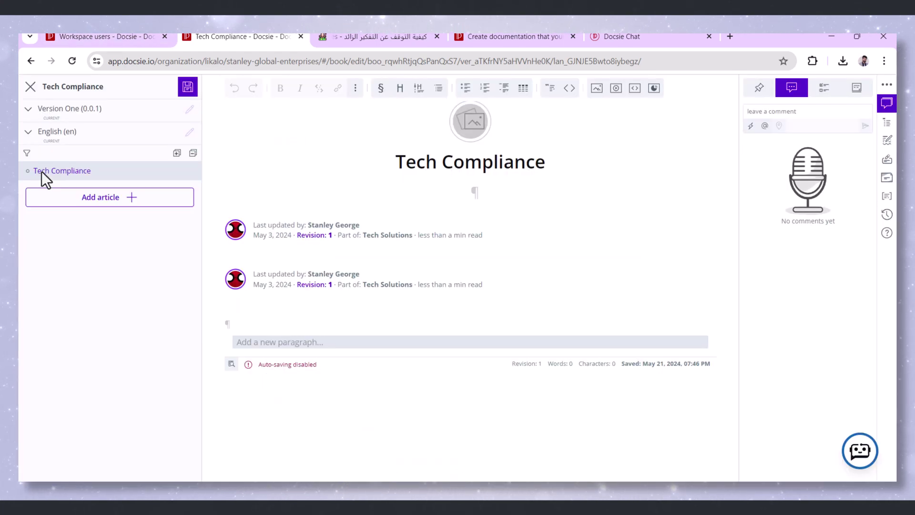
{"action": "left_click", "coordinate": [32, 89]}
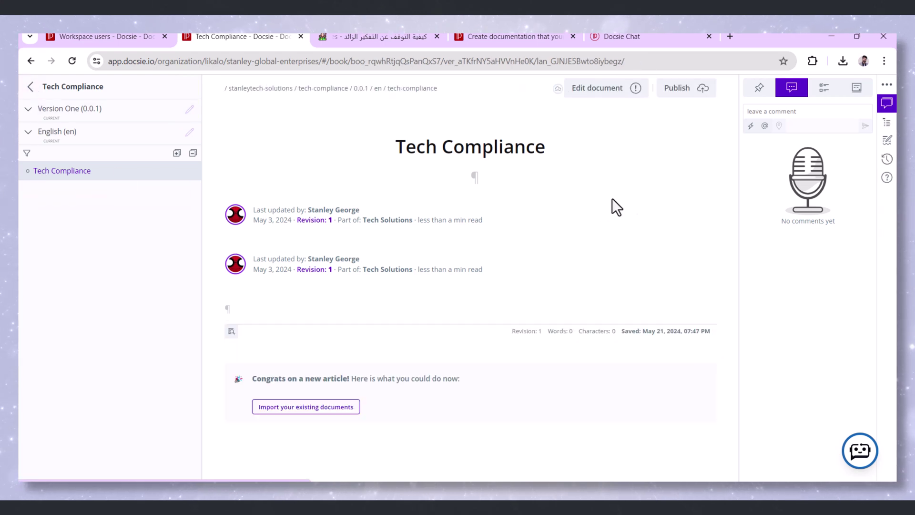
{"action": "left_click", "coordinate": [581, 93]}
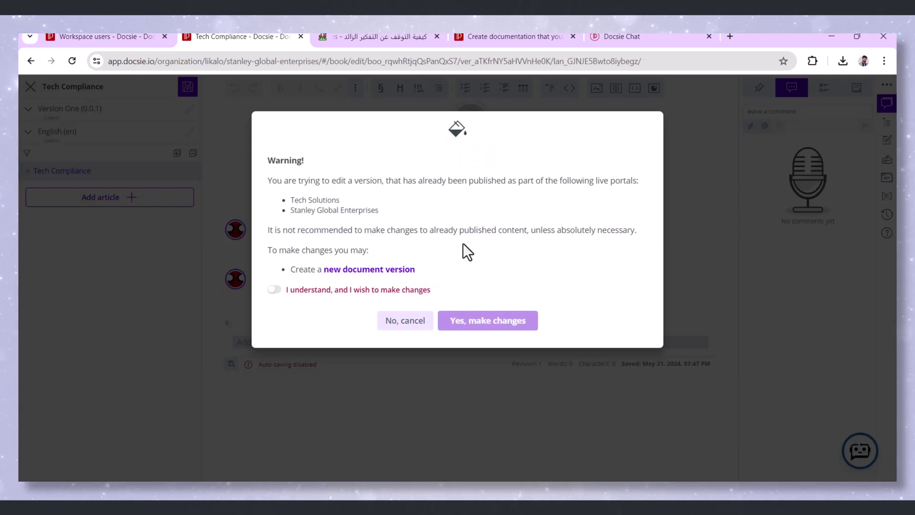
{"action": "left_click", "coordinate": [382, 290]}
{"action": "left_click", "coordinate": [473, 322]}
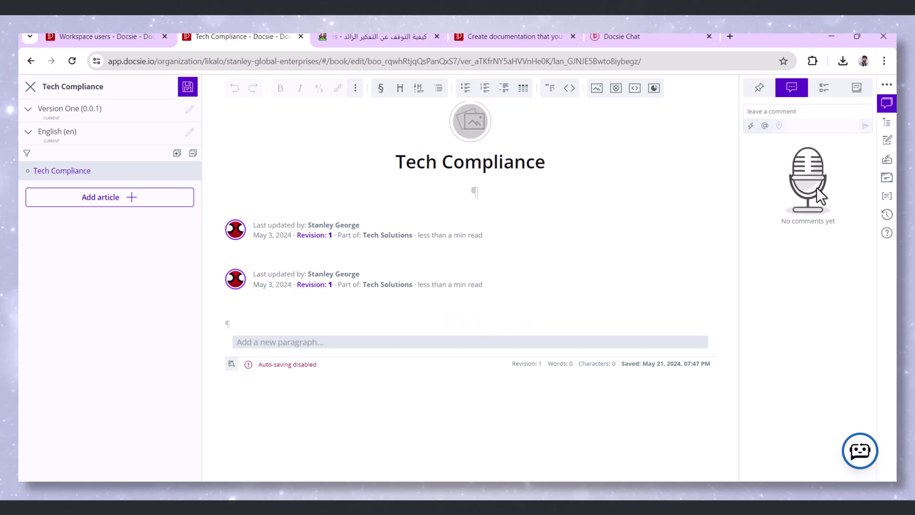
Insert the Overview snippet, then close the editor and discard the change
{"action": "left_click", "coordinate": [887, 196]}
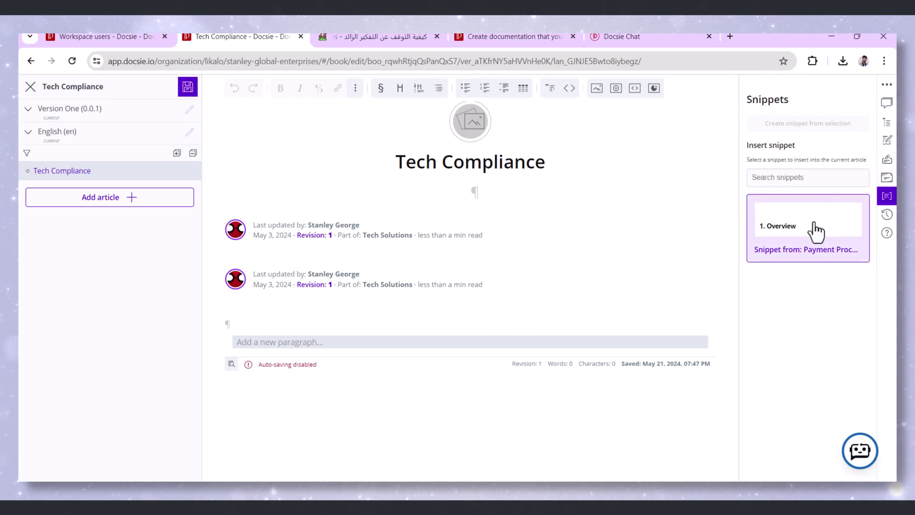
{"action": "left_click", "coordinate": [814, 233]}
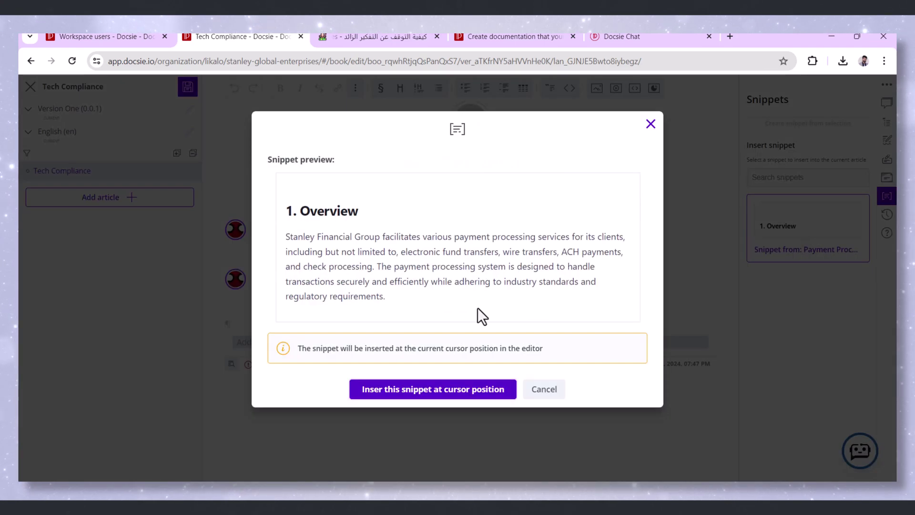
{"action": "left_click", "coordinate": [410, 394]}
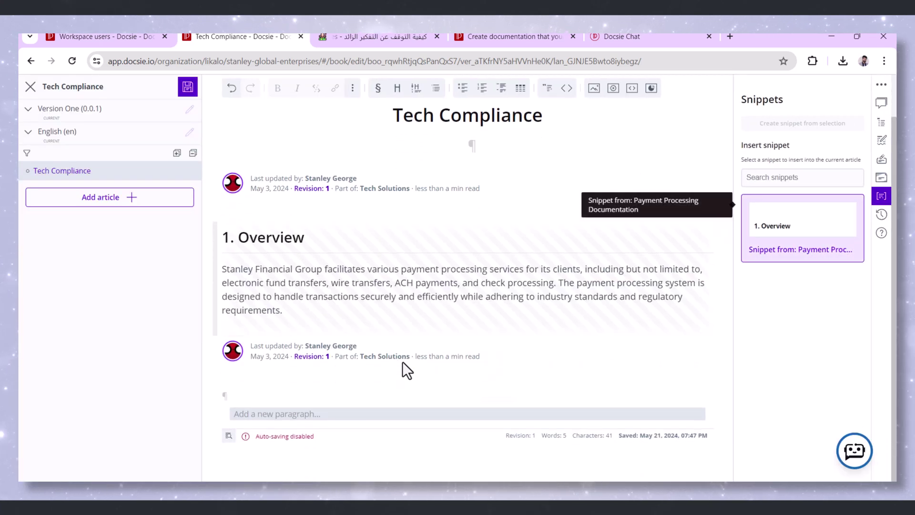
{"action": "left_click", "coordinate": [31, 86]}
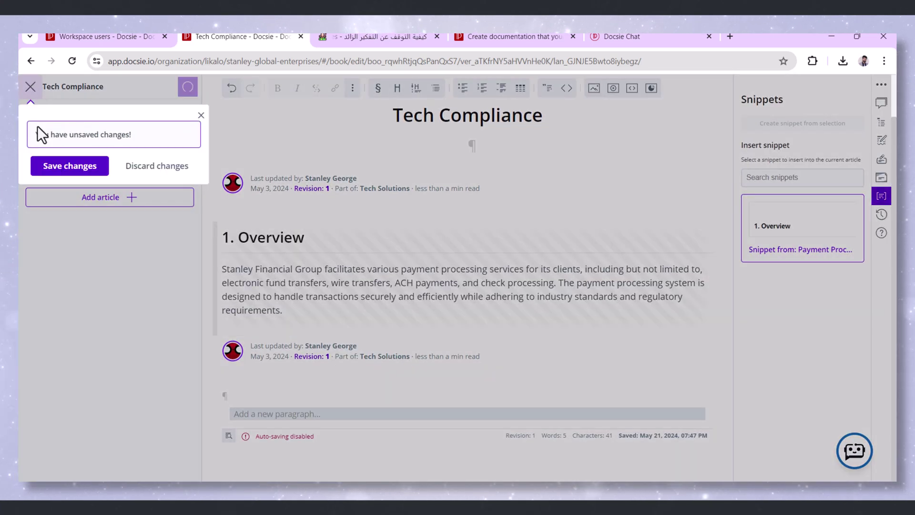
{"action": "left_click", "coordinate": [128, 170]}
Browse file manager pages 11, 10 and 2, then open the workspace Reports page
{"action": "left_click", "coordinate": [29, 86]}
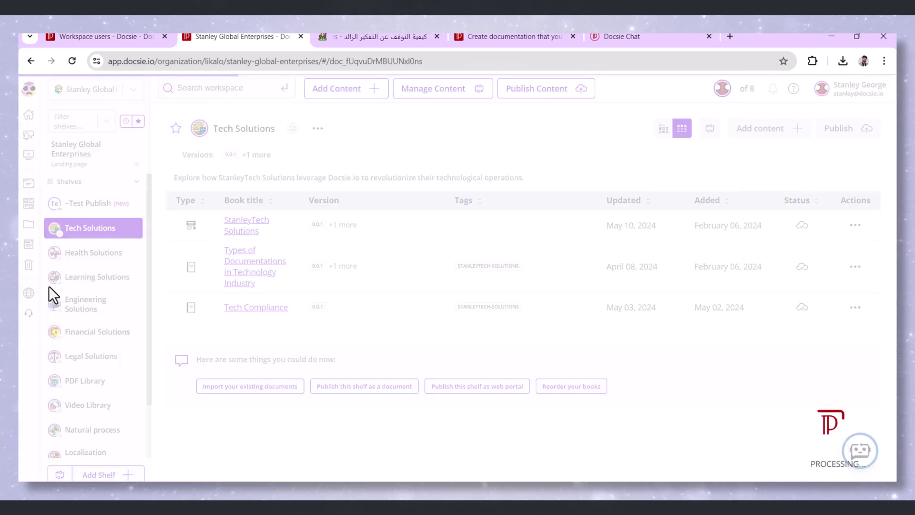
{"action": "left_click", "coordinate": [27, 226]}
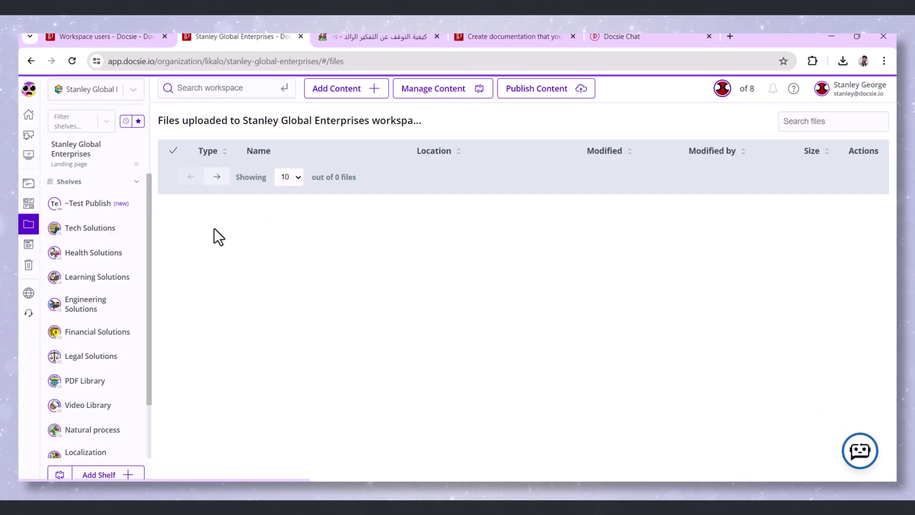
{"action": "scroll", "coordinate": [337, 209], "scroll_direction": "down", "scroll_amount": 3}
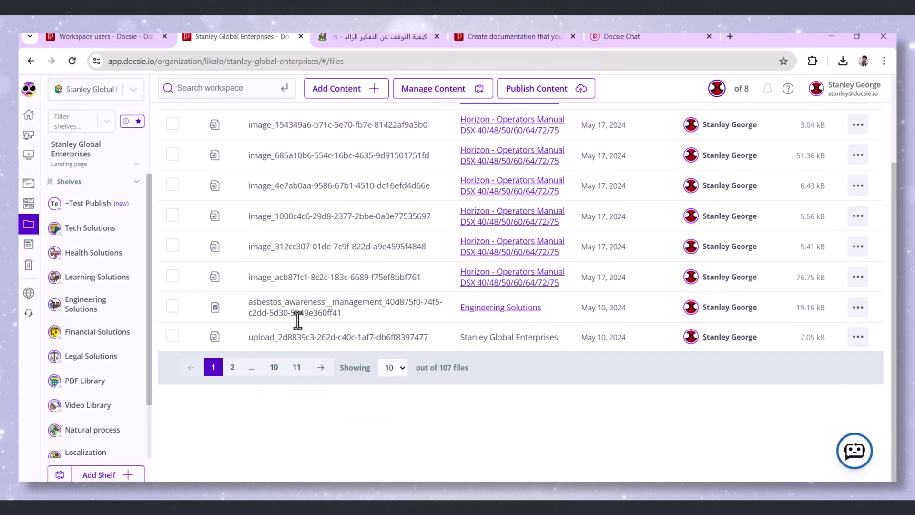
{"action": "left_click", "coordinate": [296, 367]}
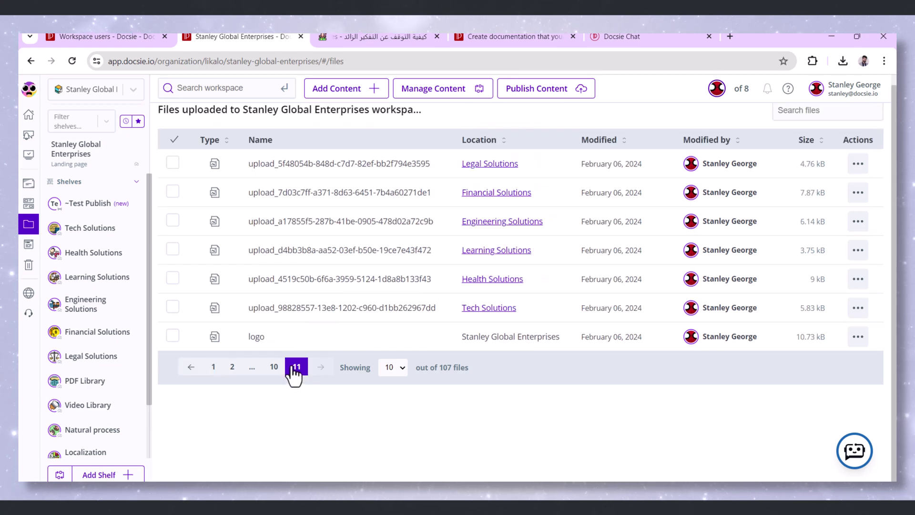
{"action": "left_click", "coordinate": [283, 369]}
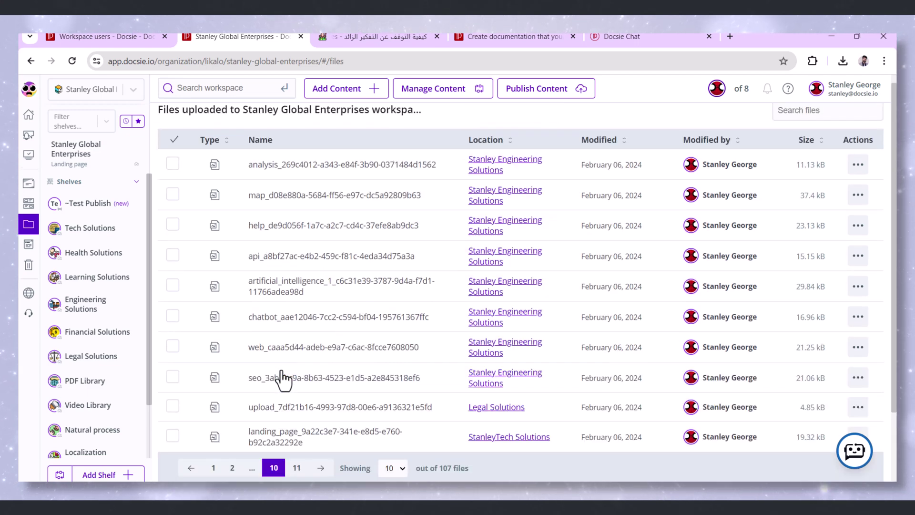
{"action": "left_click", "coordinate": [231, 469]}
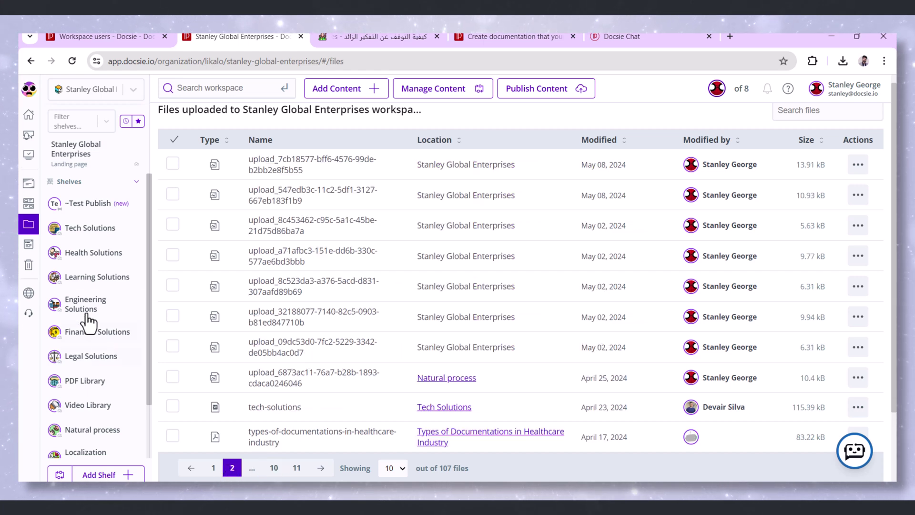
{"action": "left_click", "coordinate": [29, 246]}
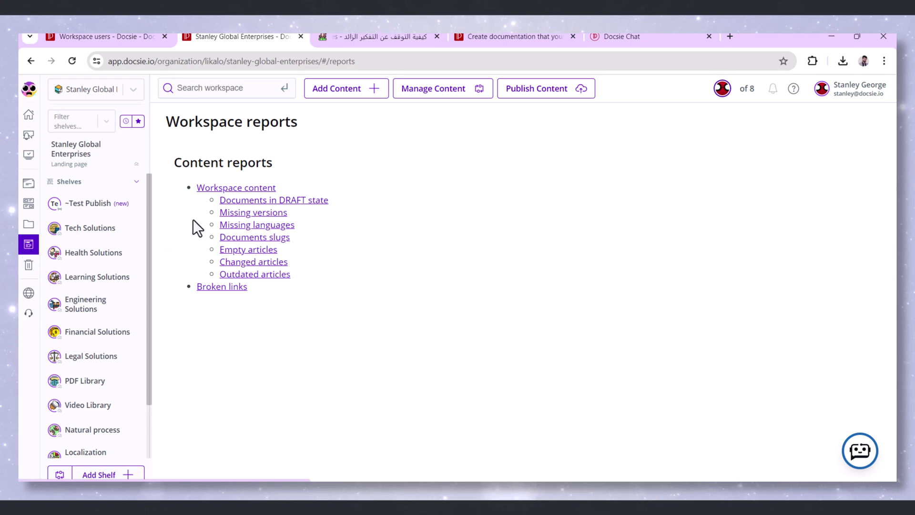
{"action": "left_click", "coordinate": [240, 226]}
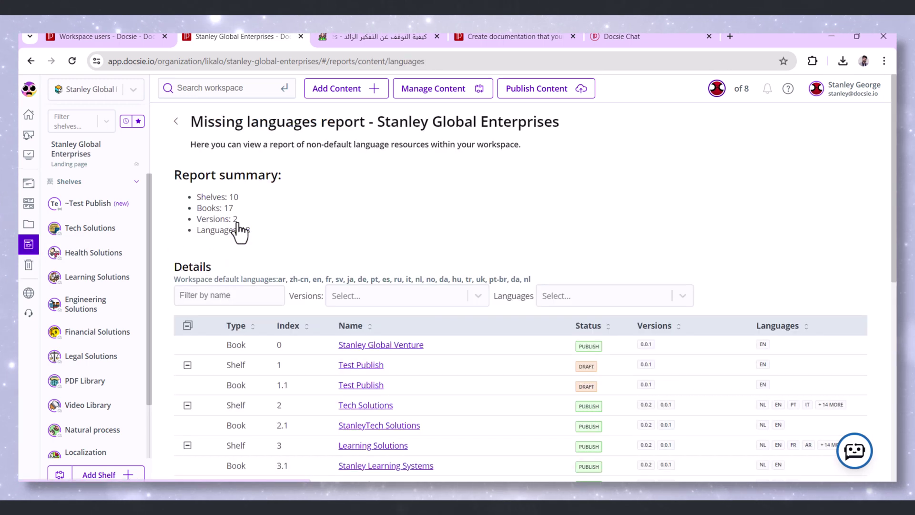
{"action": "scroll", "coordinate": [241, 235], "scroll_direction": "down", "scroll_amount": 1}
{"action": "scroll", "coordinate": [241, 235], "scroll_direction": "down", "scroll_amount": 1}
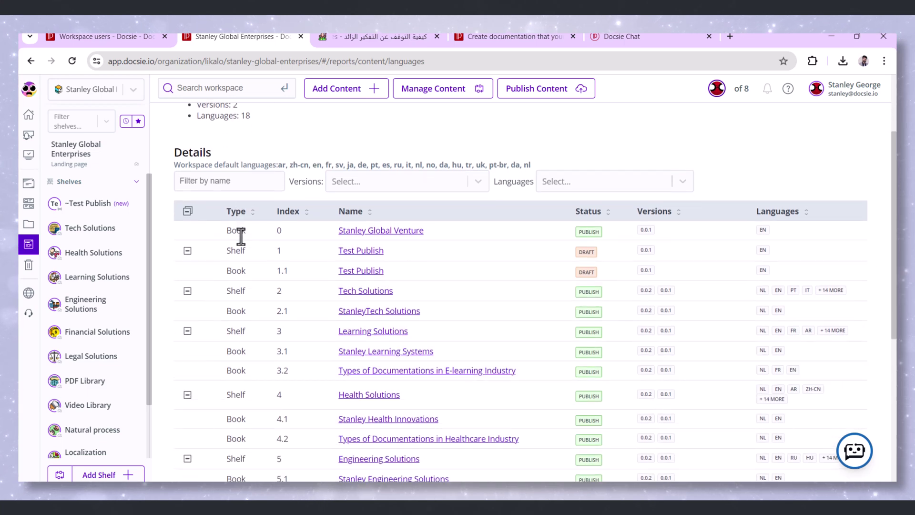
{"action": "scroll", "coordinate": [242, 235], "scroll_direction": "down", "scroll_amount": 1}
{"action": "scroll", "coordinate": [240, 235], "scroll_direction": "down", "scroll_amount": 2}
{"action": "scroll", "coordinate": [241, 236], "scroll_direction": "up", "scroll_amount": 5}
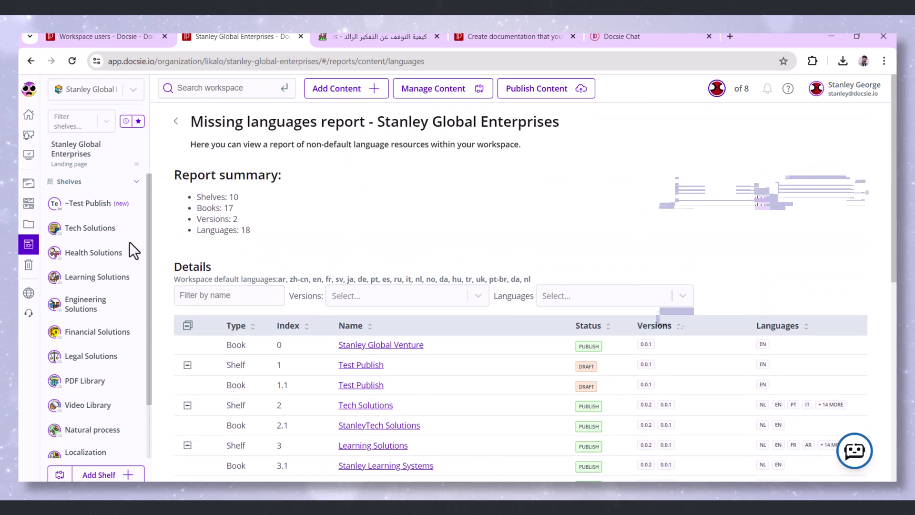
Show This year's web analytics on the Search statistics view (1510 visits)
{"action": "left_click", "coordinate": [29, 295]}
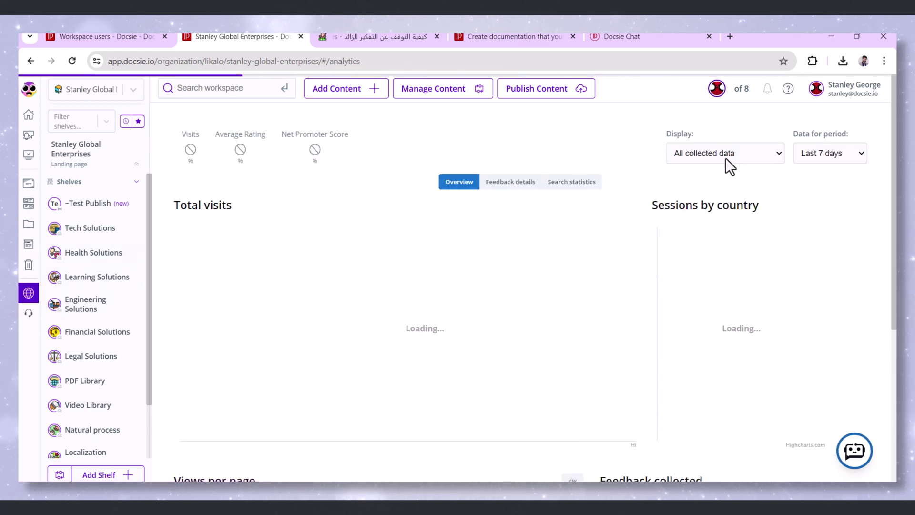
{"action": "left_click", "coordinate": [831, 153]}
{"action": "left_click", "coordinate": [822, 231]}
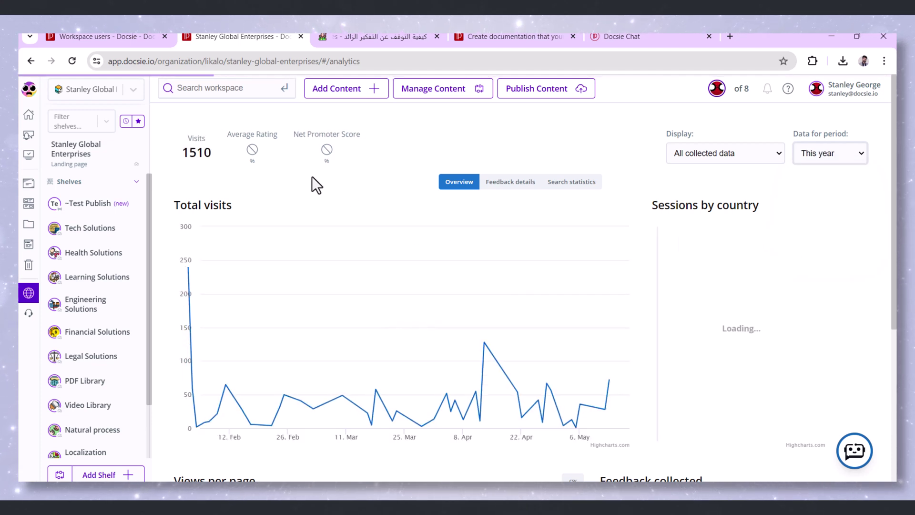
{"action": "scroll", "coordinate": [312, 177], "scroll_direction": "down", "scroll_amount": 1}
{"action": "scroll", "coordinate": [312, 176], "scroll_direction": "down", "scroll_amount": 2}
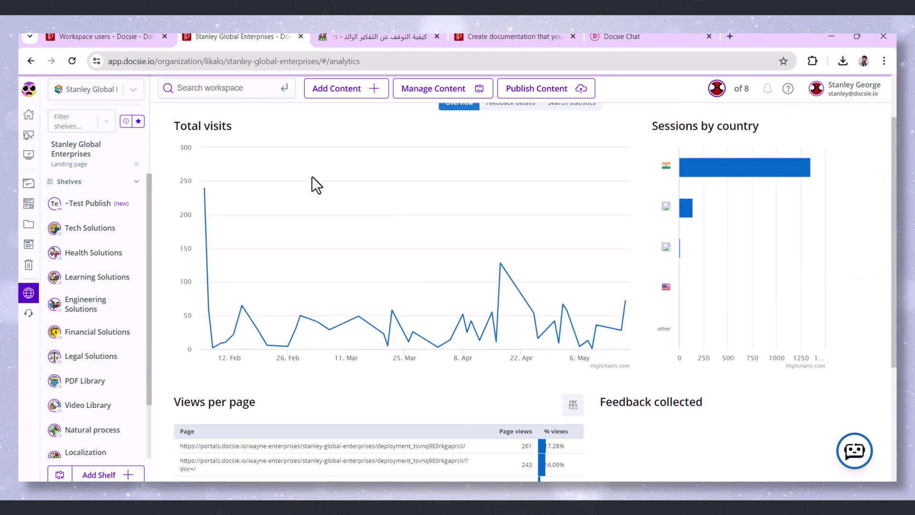
{"action": "scroll", "coordinate": [313, 177], "scroll_direction": "down", "scroll_amount": 2}
{"action": "scroll", "coordinate": [312, 185], "scroll_direction": "up", "scroll_amount": 5}
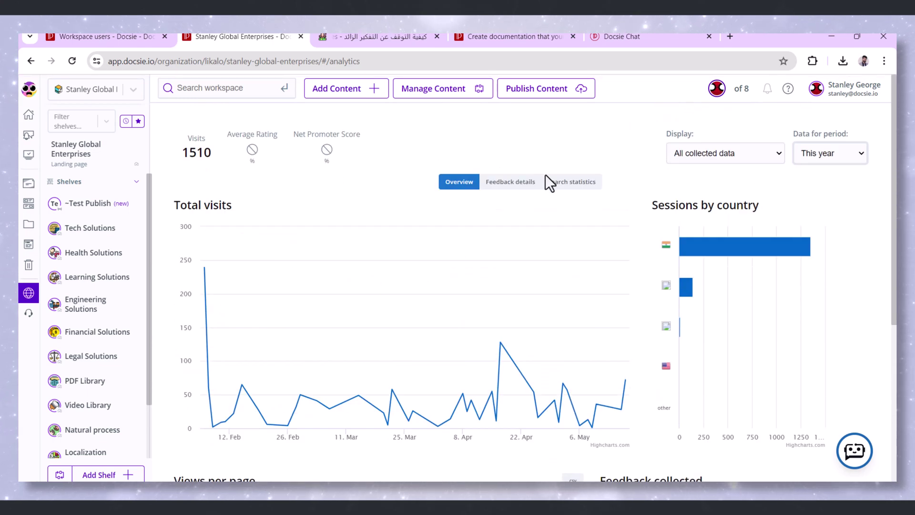
{"action": "left_click", "coordinate": [574, 185]}
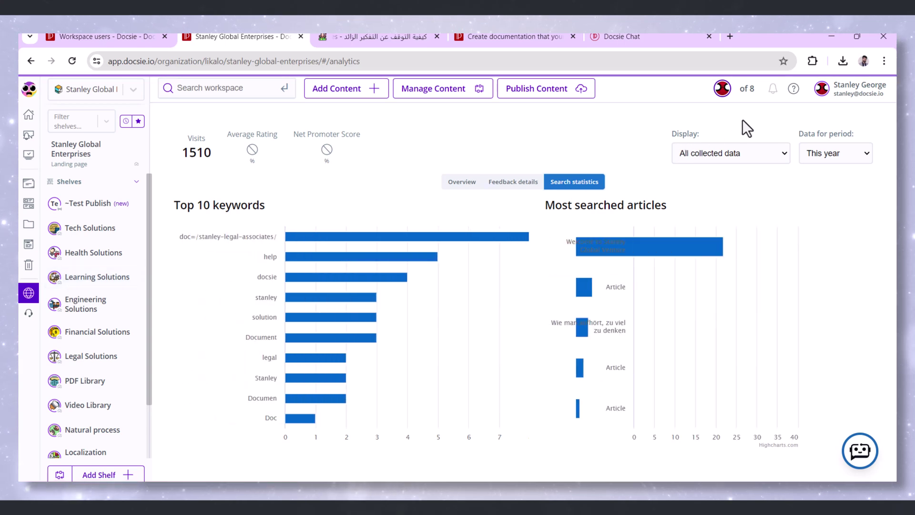
Submit an AI Content Generation & Enhancement help request: 'Can you please help me here?'
{"action": "left_click", "coordinate": [794, 89]}
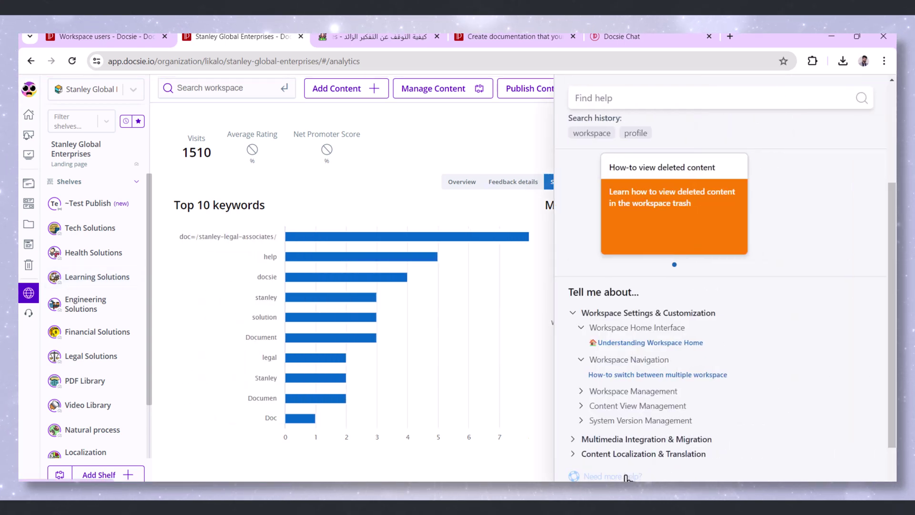
{"action": "left_click", "coordinate": [627, 477]}
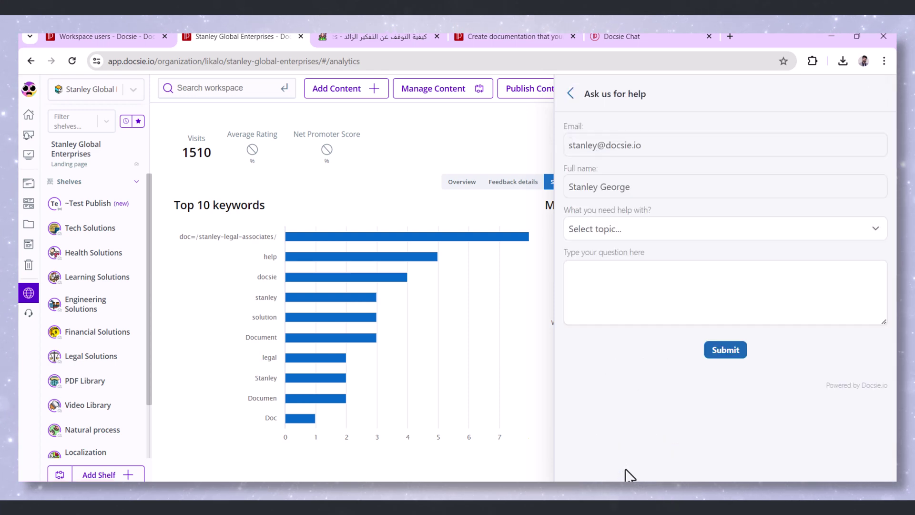
{"action": "left_click", "coordinate": [615, 231]}
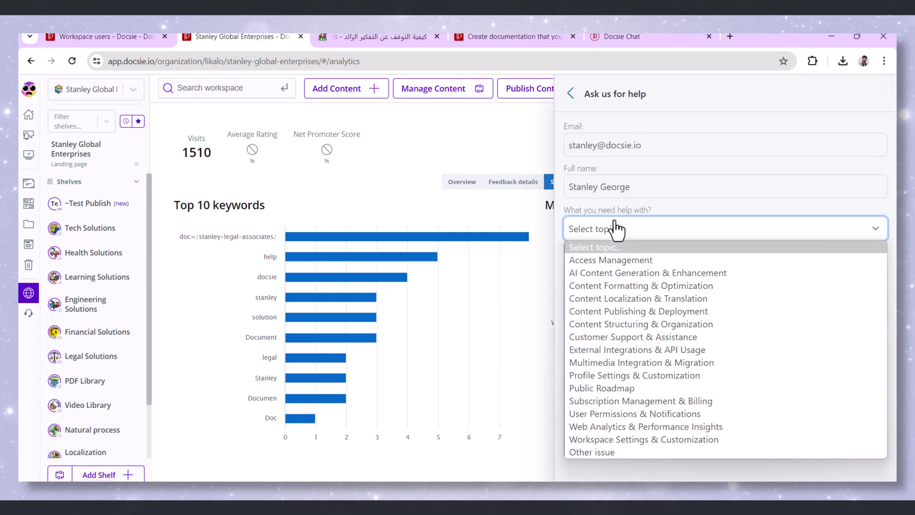
{"action": "left_click", "coordinate": [605, 274]}
{"action": "key", "text": "Caps_Lock"}
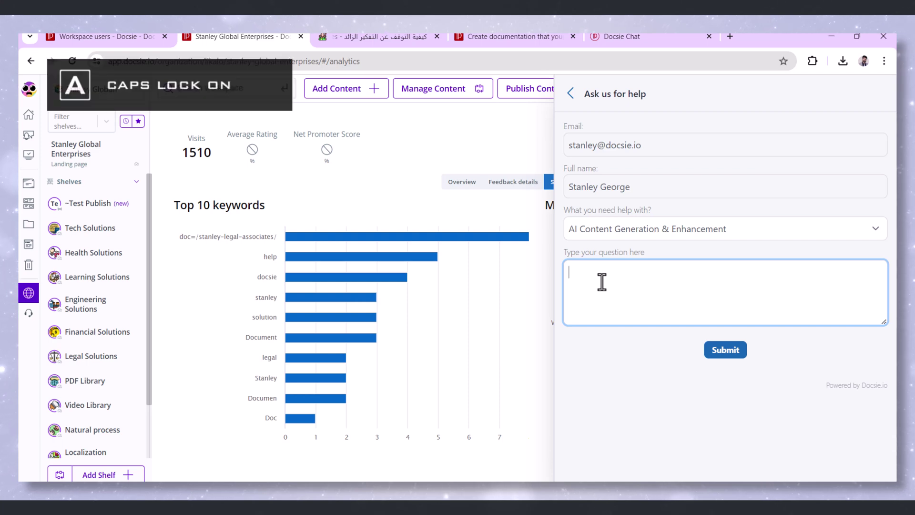
{"action": "type", "text": "C"}
{"action": "key", "text": "Caps_Lock"}
{"action": "type", "text": "an you"}
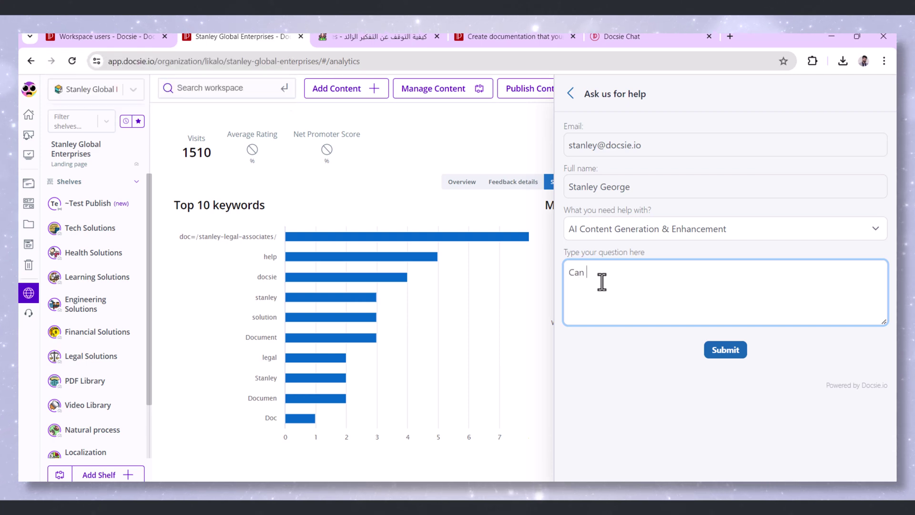
{"action": "type", "text": " pleas"}
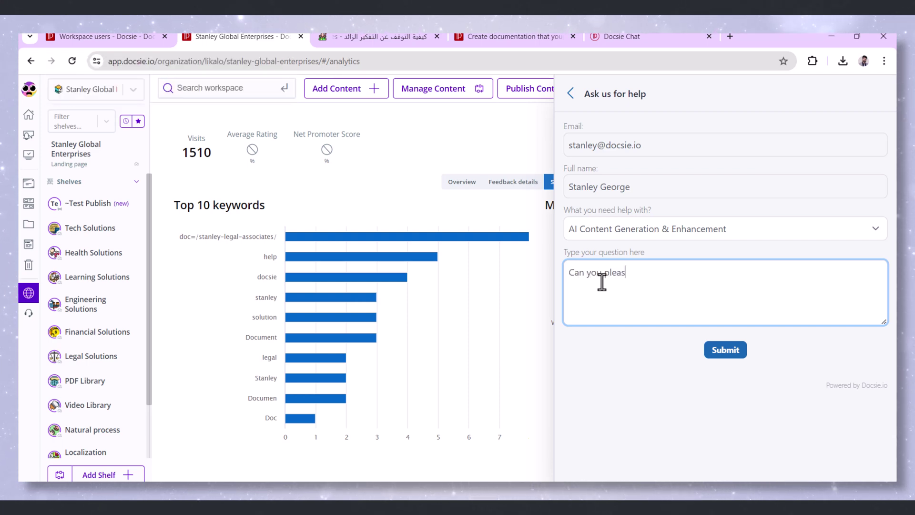
{"action": "type", "text": "e help me"}
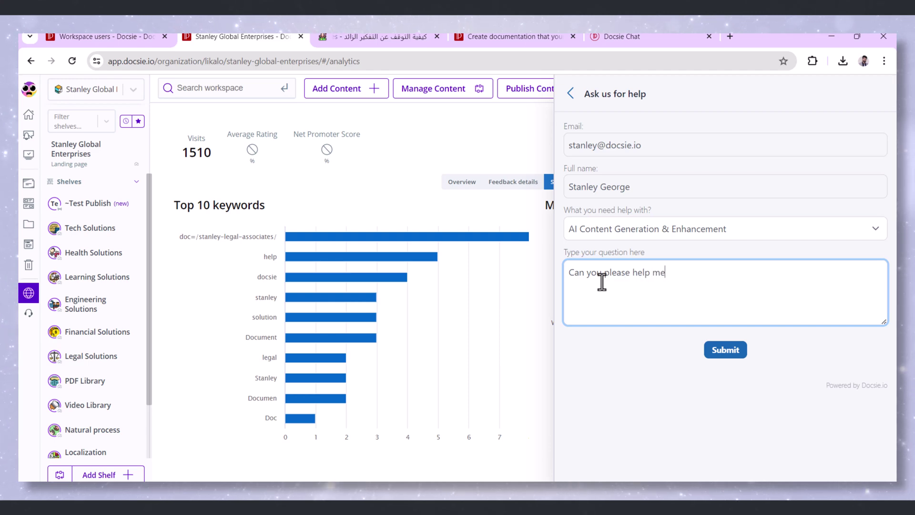
{"action": "type", "text": " jer"}
{"action": "key", "text": "BackSpace"}
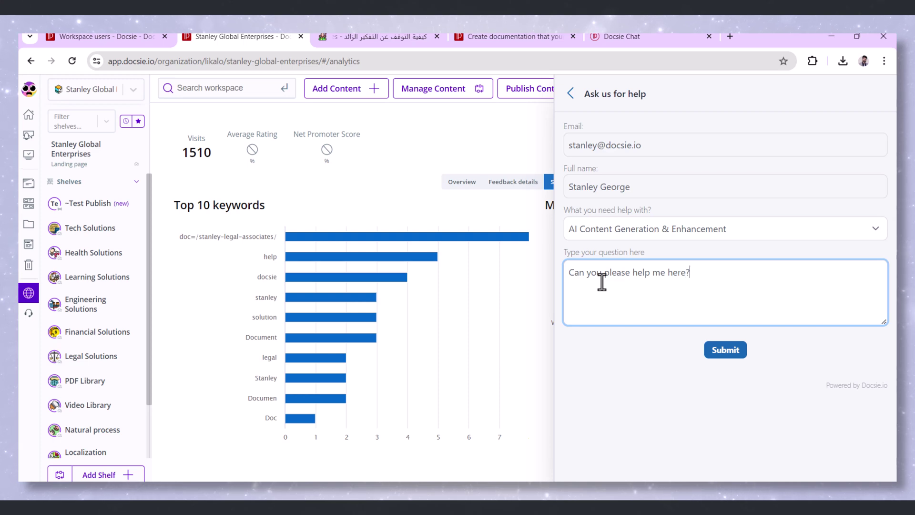
{"action": "left_click", "coordinate": [719, 349]}
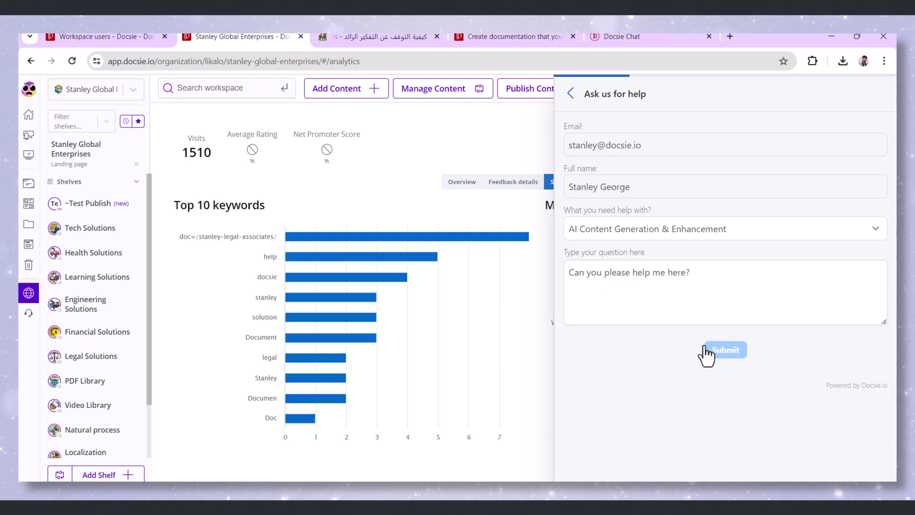
Review the notification feed entries, then open the Natural process shelf
{"action": "left_click", "coordinate": [28, 136]}
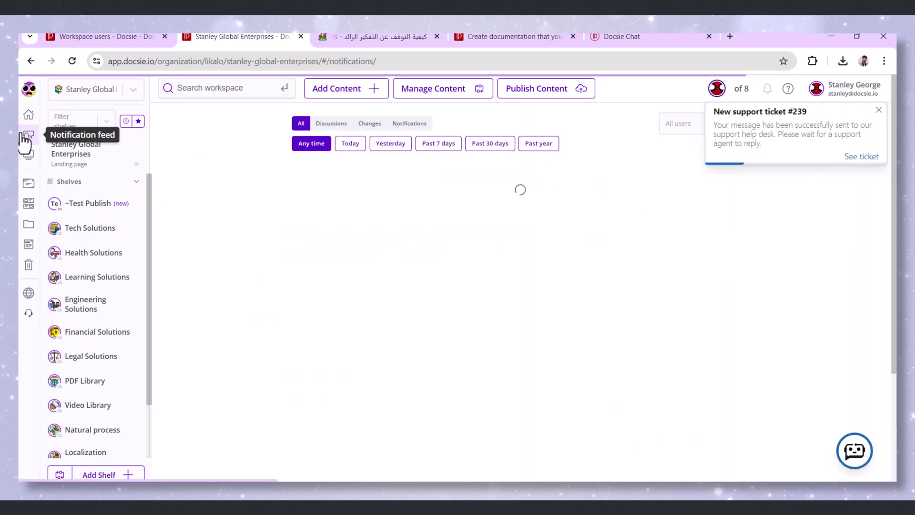
{"action": "scroll", "coordinate": [381, 198], "scroll_direction": "down", "scroll_amount": 2}
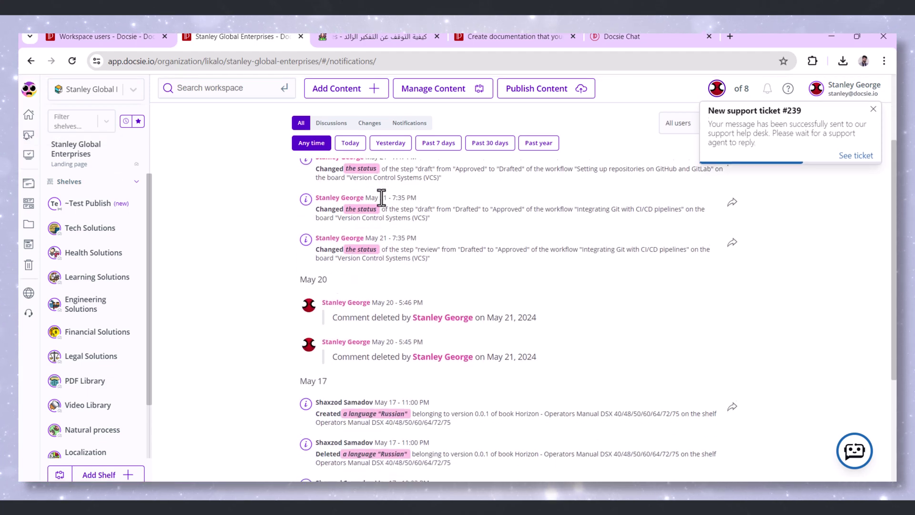
{"action": "scroll", "coordinate": [381, 198], "scroll_direction": "down", "scroll_amount": 1}
{"action": "scroll", "coordinate": [381, 198], "scroll_direction": "down", "scroll_amount": 1}
{"action": "scroll", "coordinate": [382, 198], "scroll_direction": "down", "scroll_amount": 1}
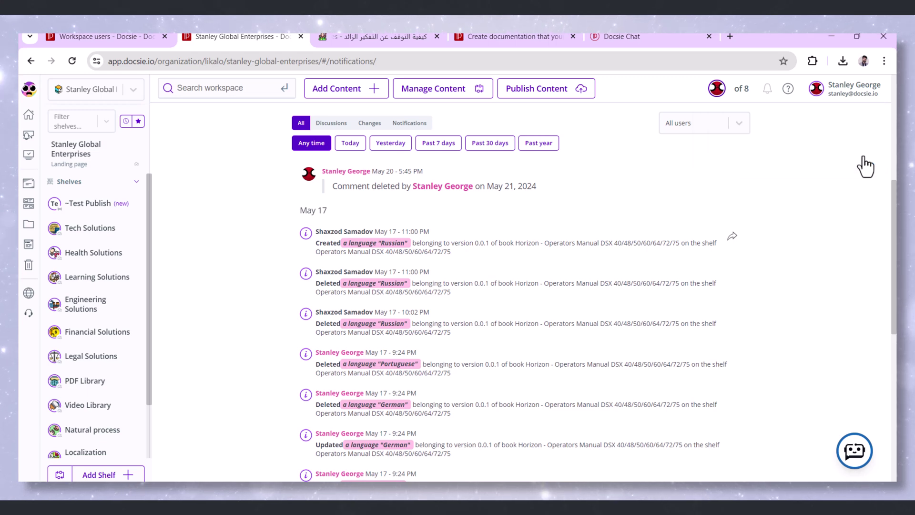
{"action": "scroll", "coordinate": [841, 174], "scroll_direction": "down", "scroll_amount": 1}
{"action": "scroll", "coordinate": [841, 175], "scroll_direction": "down", "scroll_amount": 2}
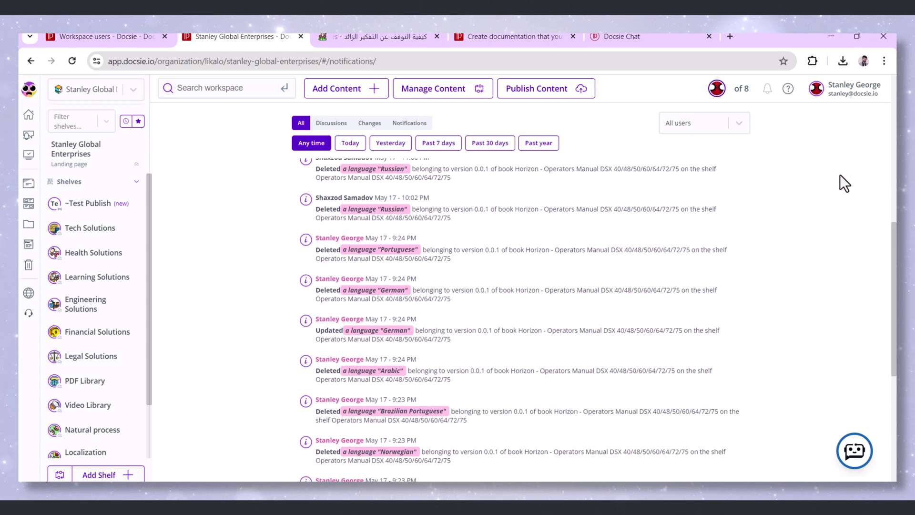
{"action": "scroll", "coordinate": [840, 175], "scroll_direction": "down", "scroll_amount": 2}
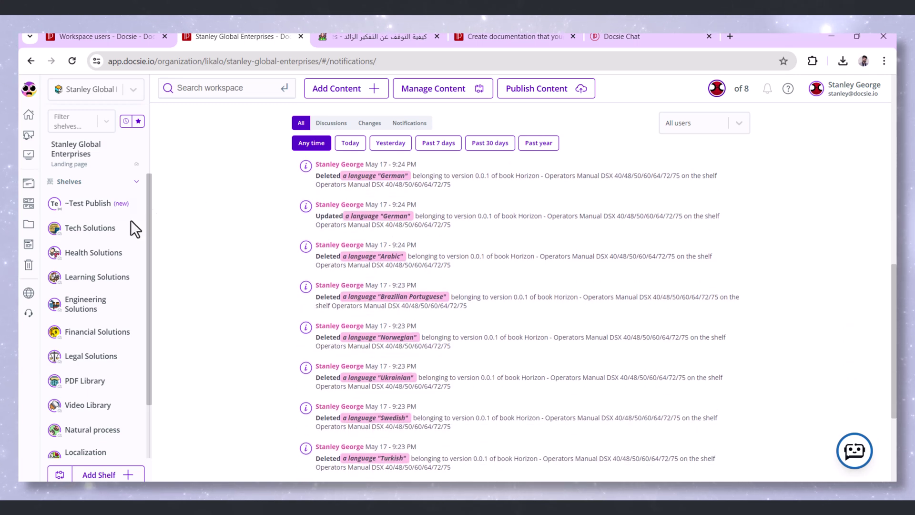
{"action": "scroll", "coordinate": [95, 335], "scroll_direction": "down", "scroll_amount": 1}
{"action": "scroll", "coordinate": [95, 335], "scroll_direction": "down", "scroll_amount": 2}
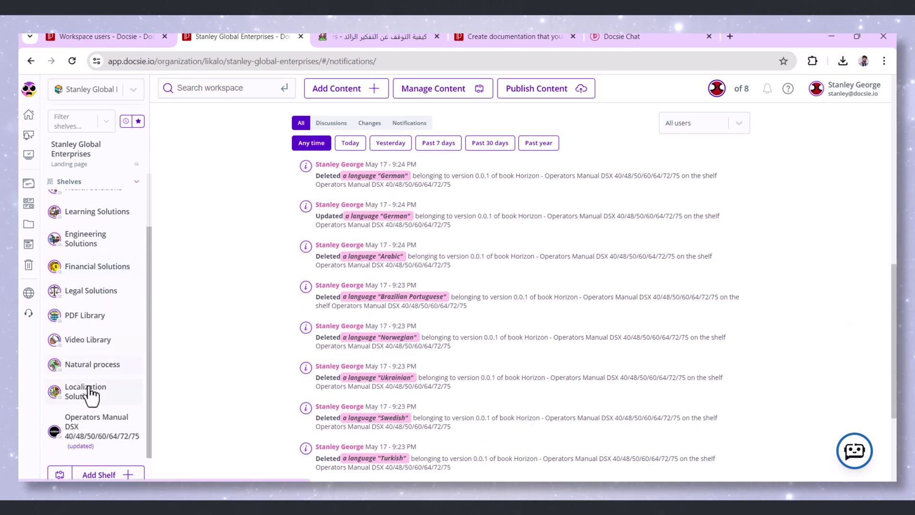
{"action": "left_click", "coordinate": [90, 366]}
{"action": "left_click", "coordinate": [239, 300]}
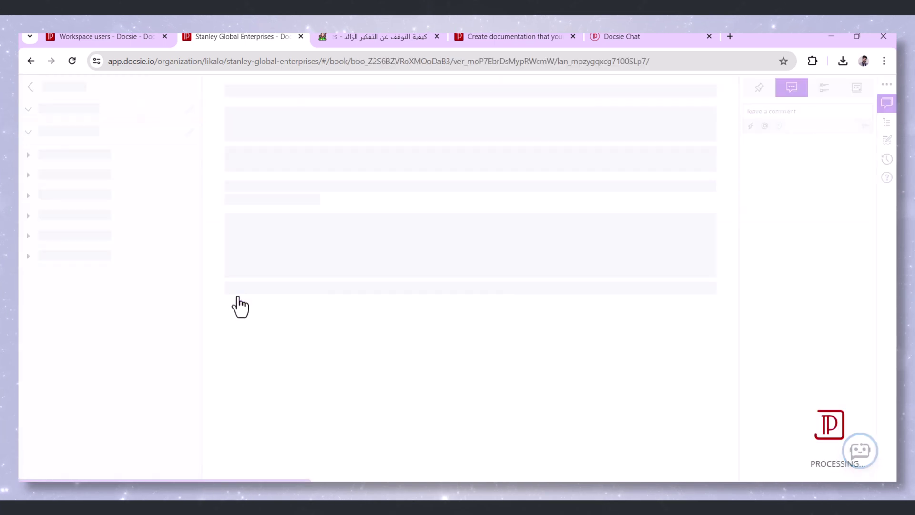
{"action": "scroll", "coordinate": [446, 254], "scroll_direction": "down", "scroll_amount": 1}
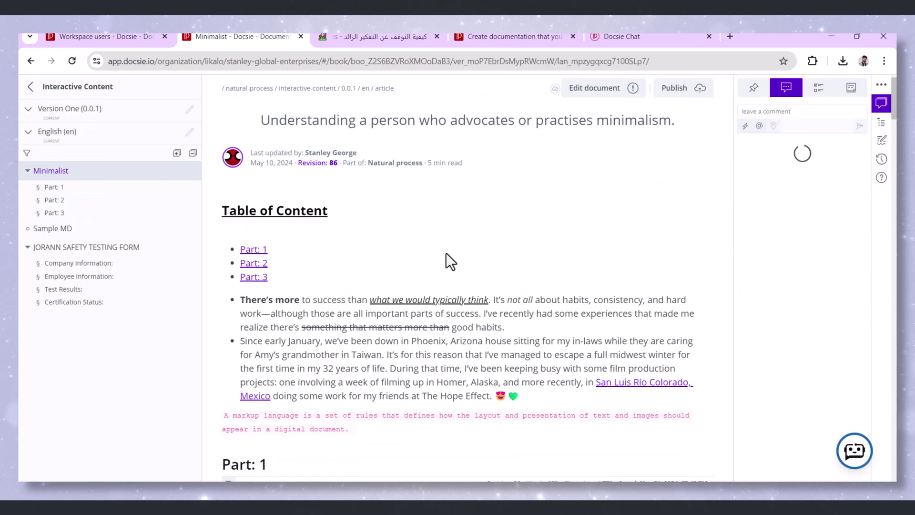
{"action": "scroll", "coordinate": [443, 251], "scroll_direction": "down", "scroll_amount": 1}
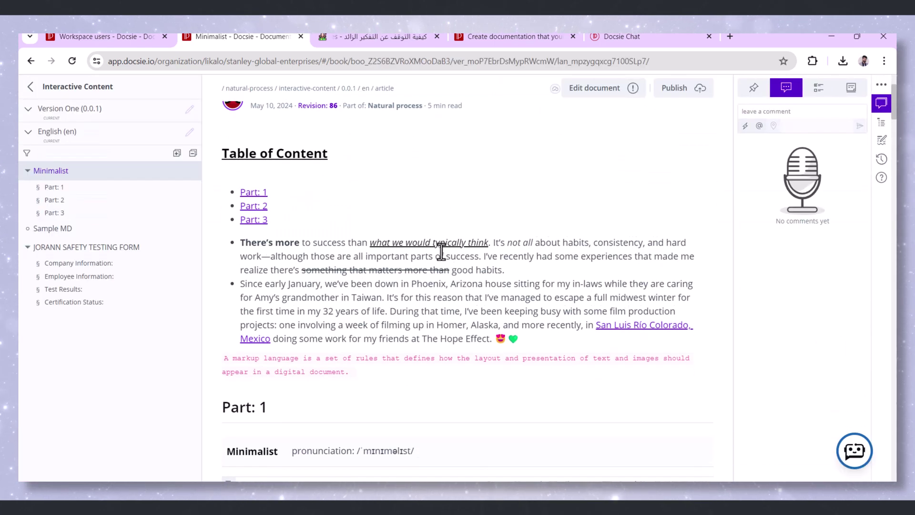
{"action": "scroll", "coordinate": [430, 260], "scroll_direction": "down", "scroll_amount": 1}
{"action": "scroll", "coordinate": [428, 266], "scroll_direction": "down", "scroll_amount": 1}
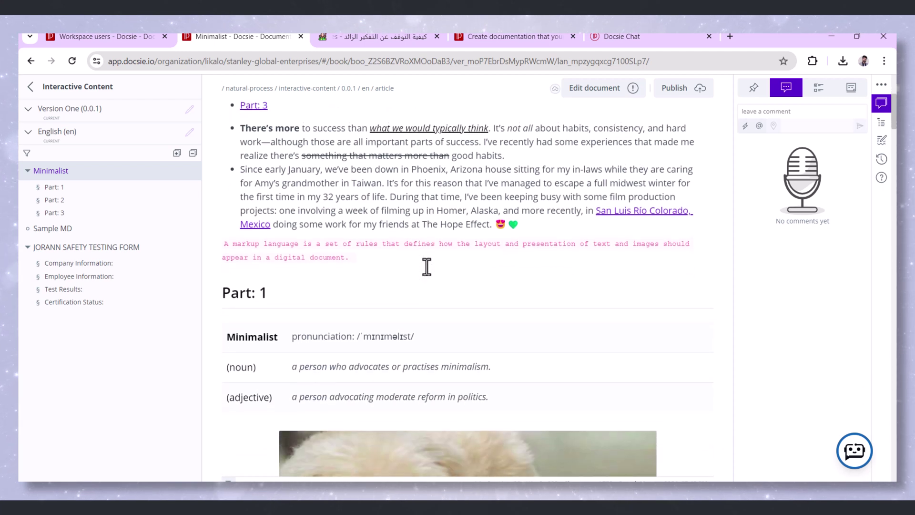
{"action": "scroll", "coordinate": [428, 267], "scroll_direction": "down", "scroll_amount": 1}
{"action": "scroll", "coordinate": [428, 267], "scroll_direction": "down", "scroll_amount": 1}
{"action": "scroll", "coordinate": [430, 275], "scroll_direction": "down", "scroll_amount": 1}
{"action": "scroll", "coordinate": [429, 275], "scroll_direction": "down", "scroll_amount": 1}
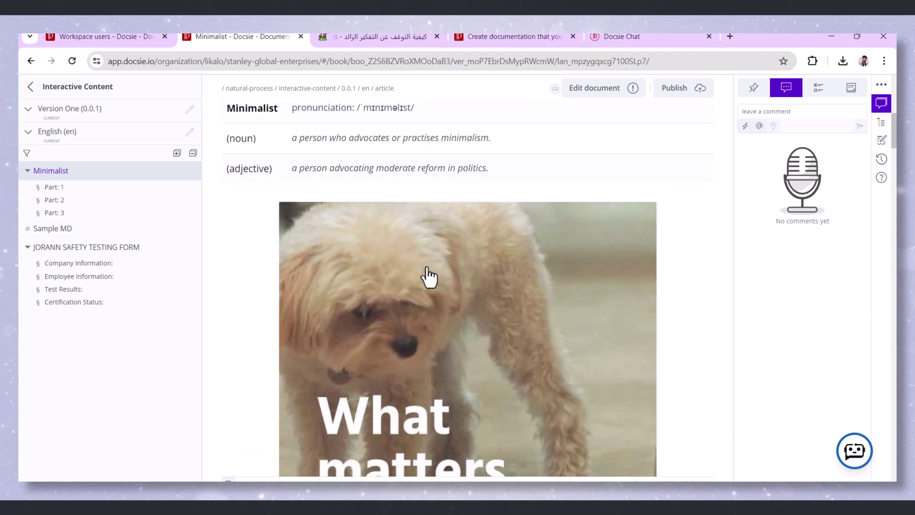
{"action": "scroll", "coordinate": [429, 275], "scroll_direction": "down", "scroll_amount": 1}
{"action": "scroll", "coordinate": [429, 278], "scroll_direction": "down", "scroll_amount": 1}
{"action": "scroll", "coordinate": [429, 279], "scroll_direction": "down", "scroll_amount": 1}
{"action": "scroll", "coordinate": [429, 281], "scroll_direction": "down", "scroll_amount": 1}
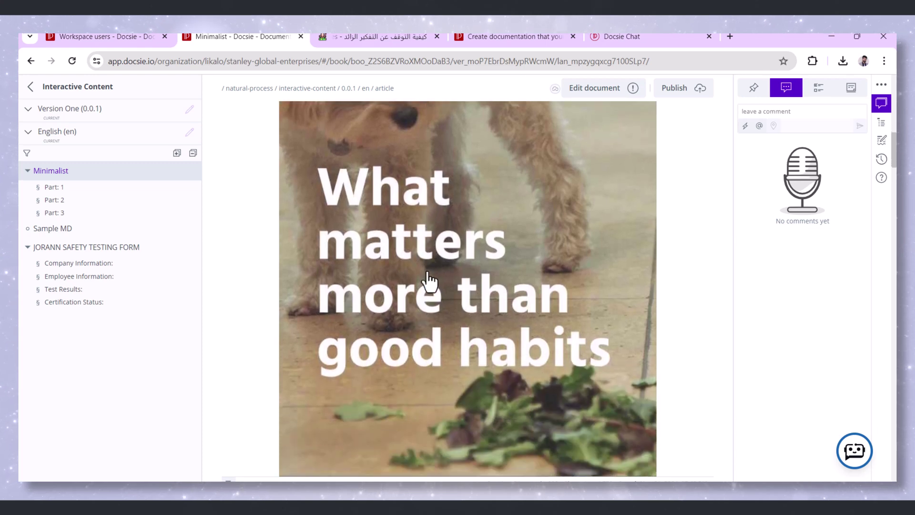
{"action": "scroll", "coordinate": [429, 280], "scroll_direction": "down", "scroll_amount": 1}
{"action": "scroll", "coordinate": [429, 280], "scroll_direction": "down", "scroll_amount": 1}
{"action": "scroll", "coordinate": [429, 281], "scroll_direction": "down", "scroll_amount": 1}
{"action": "scroll", "coordinate": [429, 280], "scroll_direction": "down", "scroll_amount": 1}
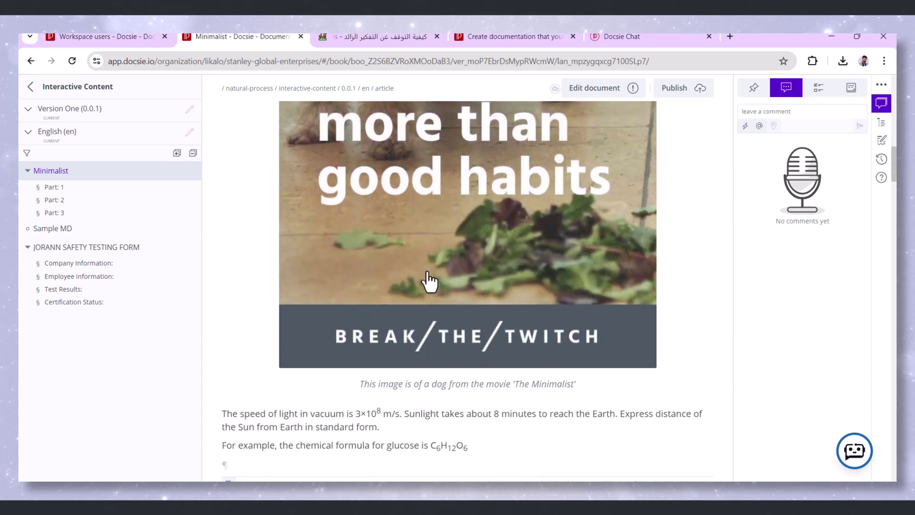
{"action": "scroll", "coordinate": [430, 280], "scroll_direction": "down", "scroll_amount": 1}
{"action": "scroll", "coordinate": [444, 289], "scroll_direction": "down", "scroll_amount": 1}
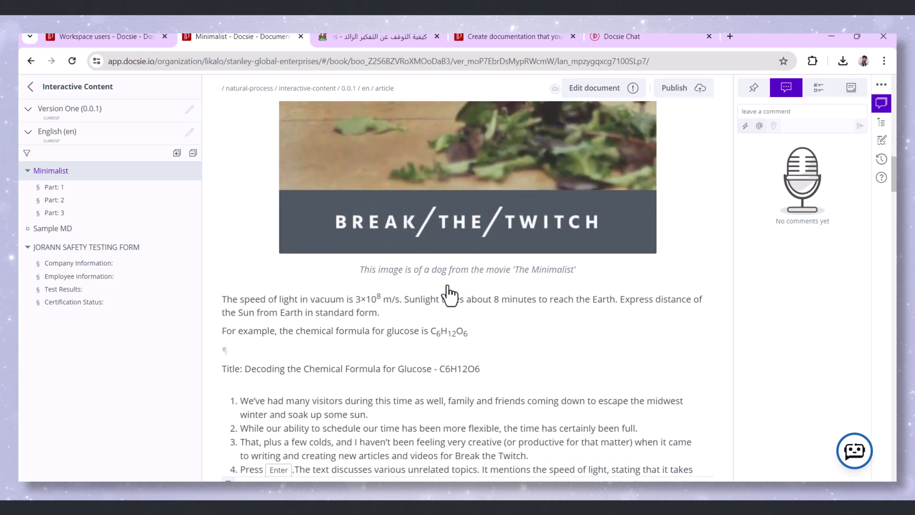
{"action": "scroll", "coordinate": [450, 293], "scroll_direction": "down", "scroll_amount": 2}
{"action": "scroll", "coordinate": [447, 284], "scroll_direction": "down", "scroll_amount": 1}
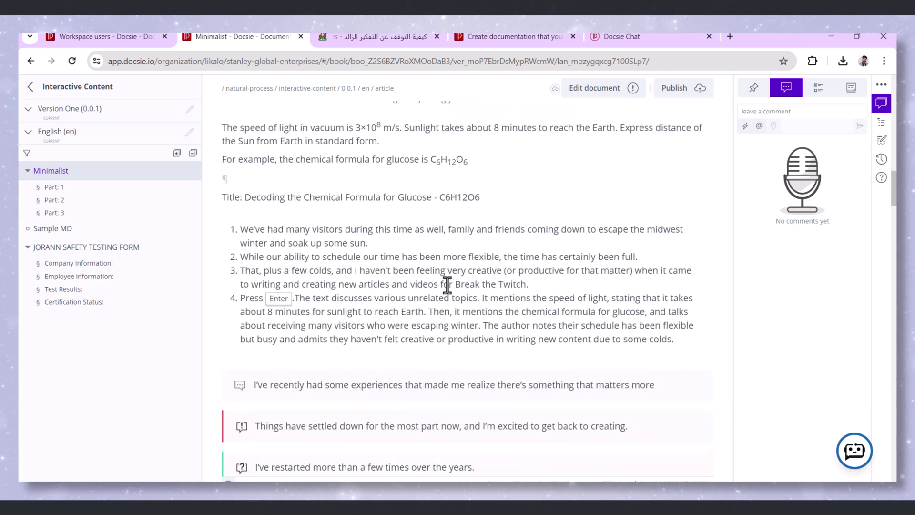
{"action": "scroll", "coordinate": [447, 285], "scroll_direction": "down", "scroll_amount": 1}
{"action": "scroll", "coordinate": [447, 286], "scroll_direction": "down", "scroll_amount": 1}
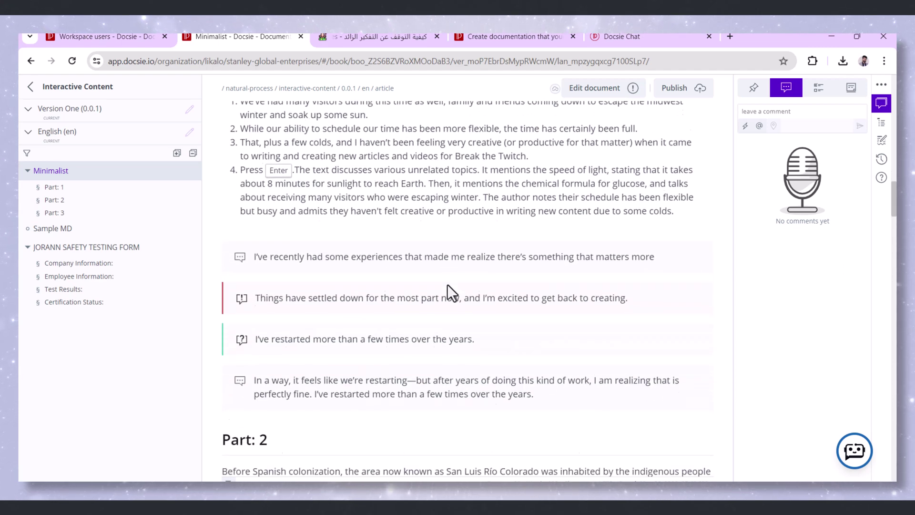
{"action": "scroll", "coordinate": [448, 290], "scroll_direction": "down", "scroll_amount": 1}
{"action": "scroll", "coordinate": [447, 286], "scroll_direction": "down", "scroll_amount": 1}
{"action": "scroll", "coordinate": [447, 284], "scroll_direction": "down", "scroll_amount": 1}
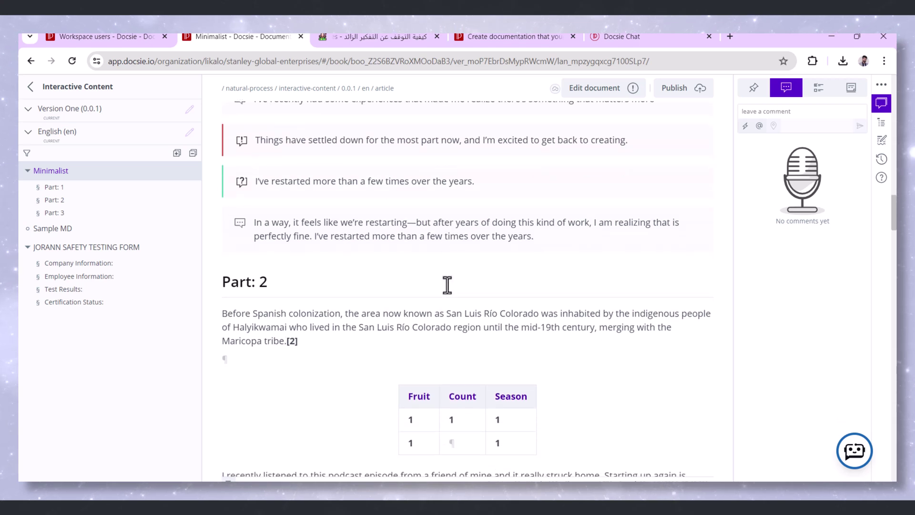
{"action": "scroll", "coordinate": [447, 284], "scroll_direction": "down", "scroll_amount": 1}
{"action": "scroll", "coordinate": [447, 284], "scroll_direction": "down", "scroll_amount": 1}
{"action": "scroll", "coordinate": [449, 288], "scroll_direction": "down", "scroll_amount": 1}
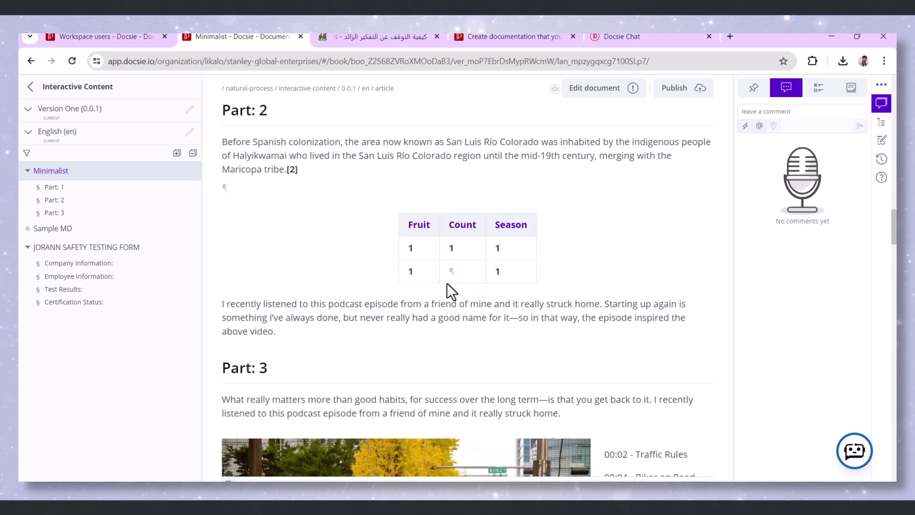
{"action": "scroll", "coordinate": [447, 283], "scroll_direction": "down", "scroll_amount": 1}
{"action": "scroll", "coordinate": [447, 282], "scroll_direction": "down", "scroll_amount": 1}
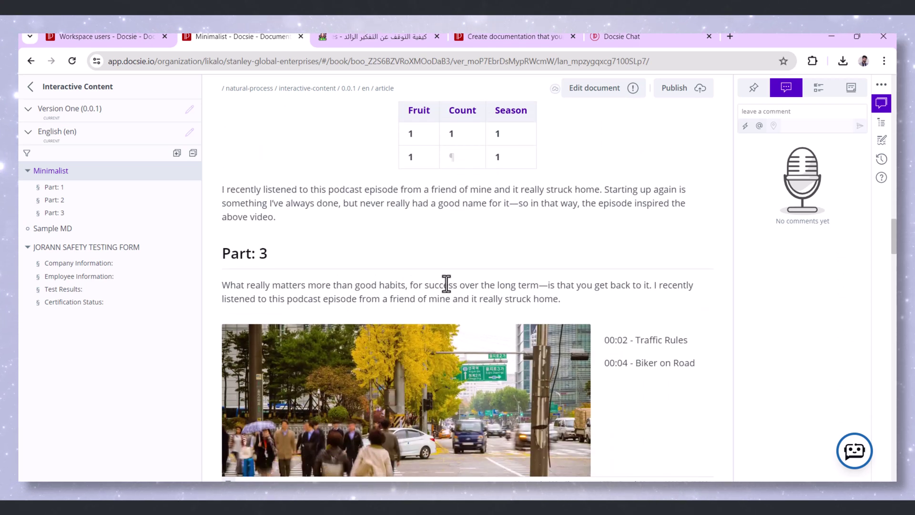
{"action": "scroll", "coordinate": [447, 283], "scroll_direction": "down", "scroll_amount": 2}
{"action": "scroll", "coordinate": [446, 282], "scroll_direction": "down", "scroll_amount": 1}
{"action": "scroll", "coordinate": [446, 281], "scroll_direction": "down", "scroll_amount": 1}
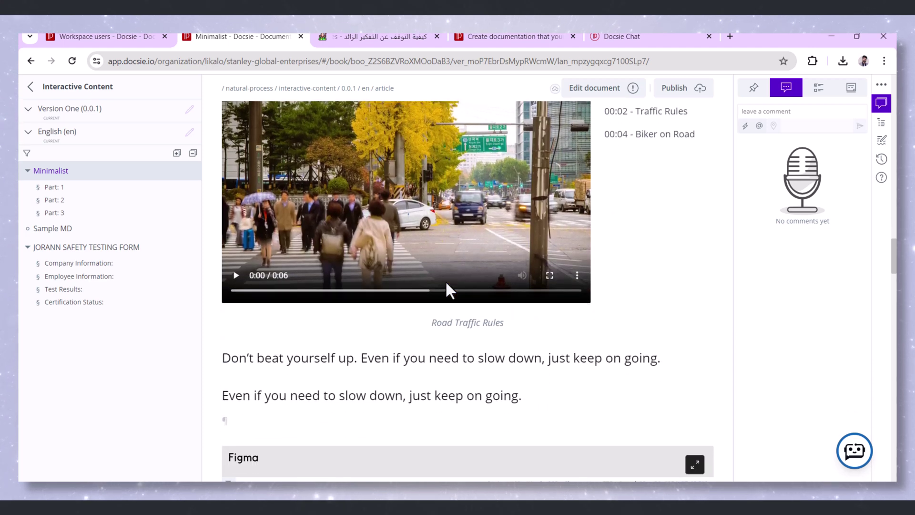
{"action": "scroll", "coordinate": [445, 283], "scroll_direction": "down", "scroll_amount": 1}
{"action": "scroll", "coordinate": [446, 282], "scroll_direction": "down", "scroll_amount": 1}
{"action": "scroll", "coordinate": [446, 283], "scroll_direction": "down", "scroll_amount": 1}
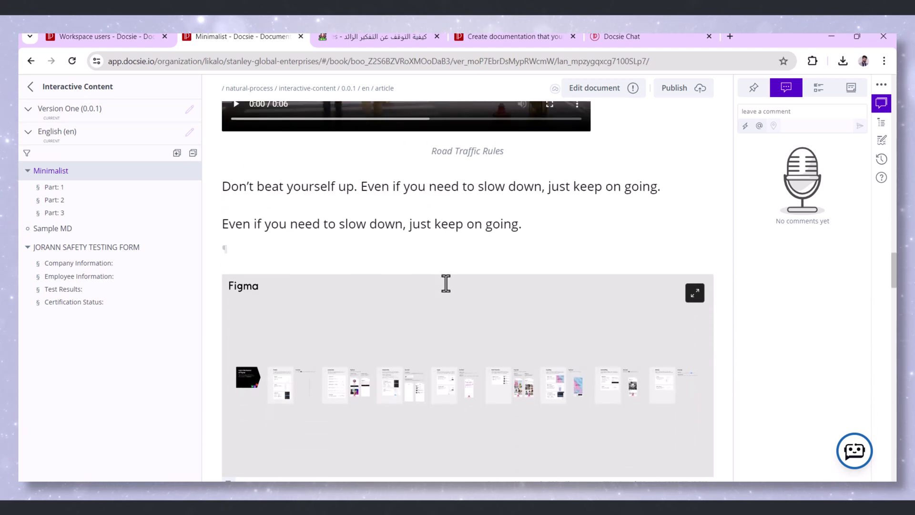
{"action": "scroll", "coordinate": [446, 282], "scroll_direction": "down", "scroll_amount": 1}
{"action": "scroll", "coordinate": [441, 283], "scroll_direction": "down", "scroll_amount": 1}
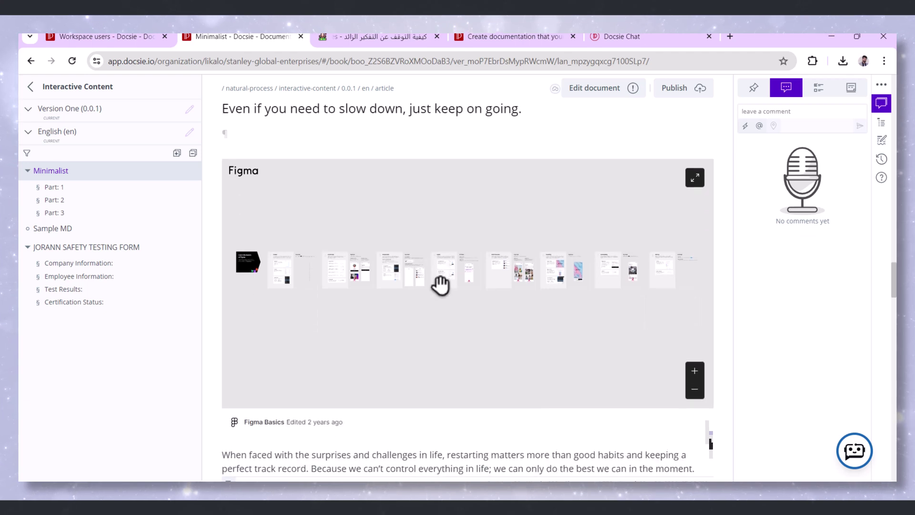
{"action": "scroll", "coordinate": [441, 283], "scroll_direction": "down", "scroll_amount": 1}
{"action": "scroll", "coordinate": [441, 283], "scroll_direction": "down", "scroll_amount": 1}
{"action": "scroll", "coordinate": [441, 284], "scroll_direction": "down", "scroll_amount": 1}
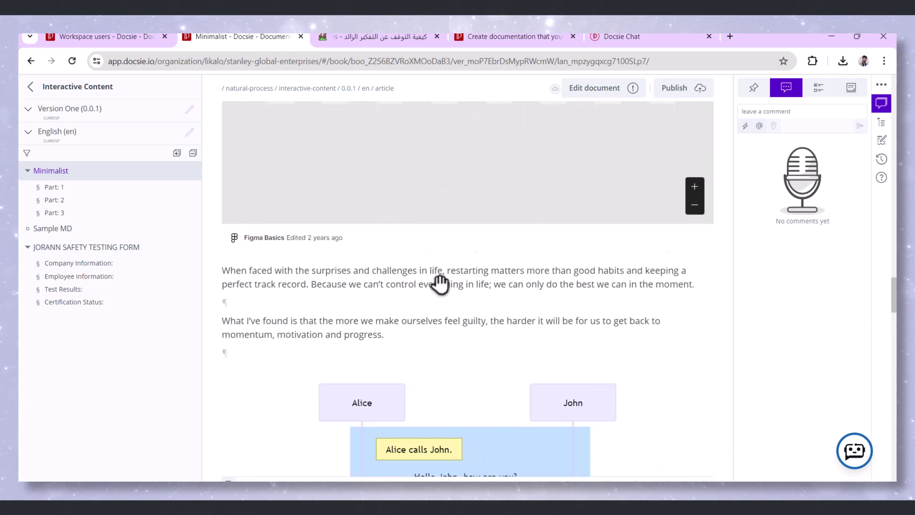
{"action": "scroll", "coordinate": [441, 283], "scroll_direction": "down", "scroll_amount": 1}
{"action": "scroll", "coordinate": [438, 283], "scroll_direction": "down", "scroll_amount": 1}
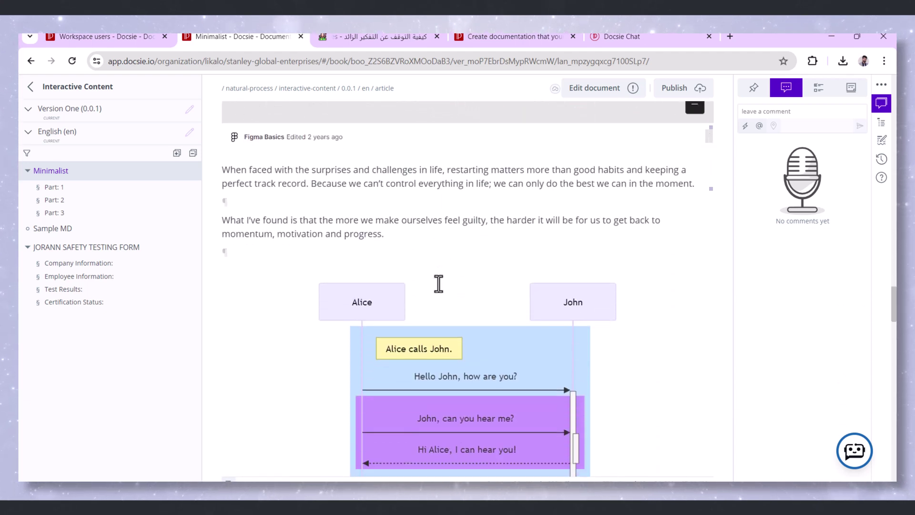
Confirm editing the published Minimalist article and show its revision history through revision 86
{"action": "left_click", "coordinate": [588, 90]}
{"action": "left_click", "coordinate": [405, 294]}
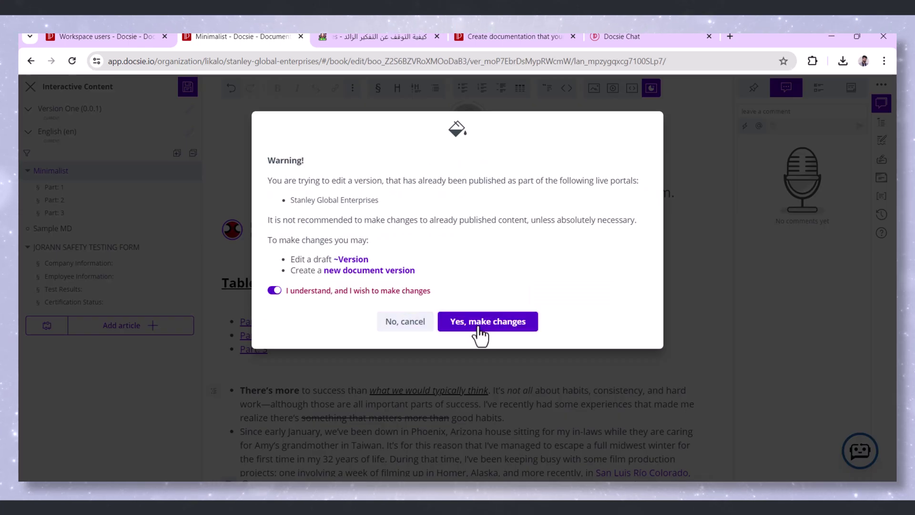
{"action": "left_click", "coordinate": [481, 326]}
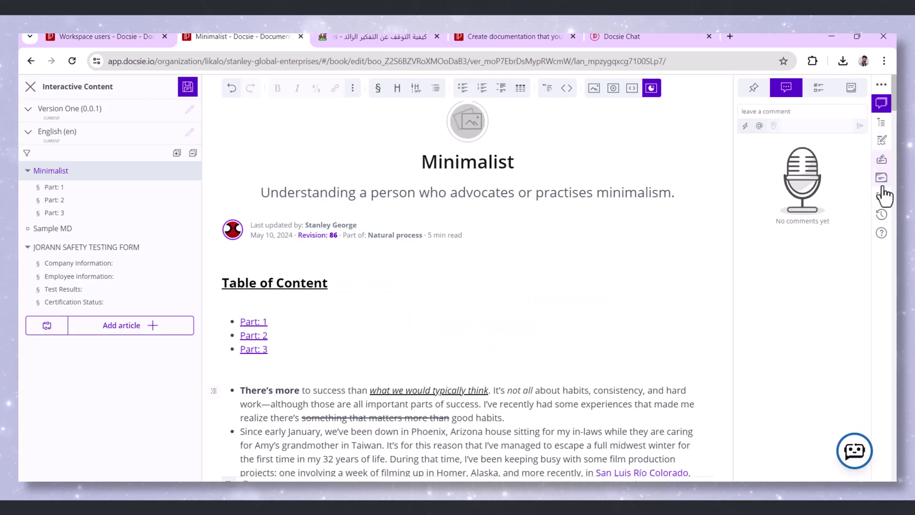
{"action": "left_click", "coordinate": [882, 214]}
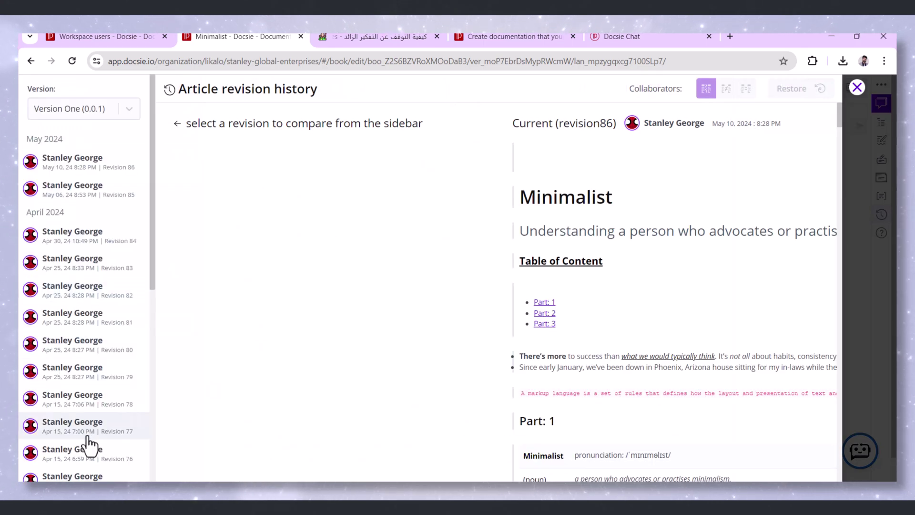
{"action": "scroll", "coordinate": [87, 444], "scroll_direction": "down", "scroll_amount": 3}
{"action": "scroll", "coordinate": [88, 442], "scroll_direction": "down", "scroll_amount": 2}
Compare Revision 63 with current revision 86, then close the history view
{"action": "left_click", "coordinate": [97, 422]}
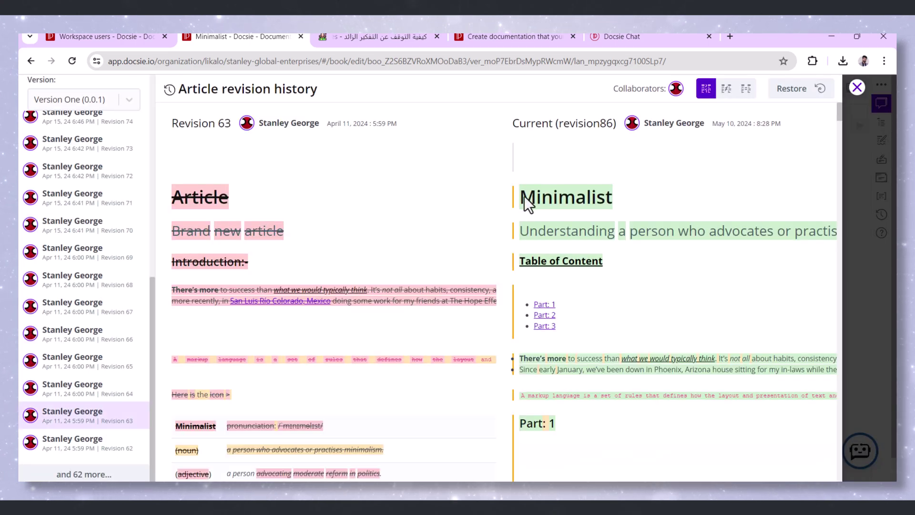
{"action": "left_click", "coordinate": [857, 87]}
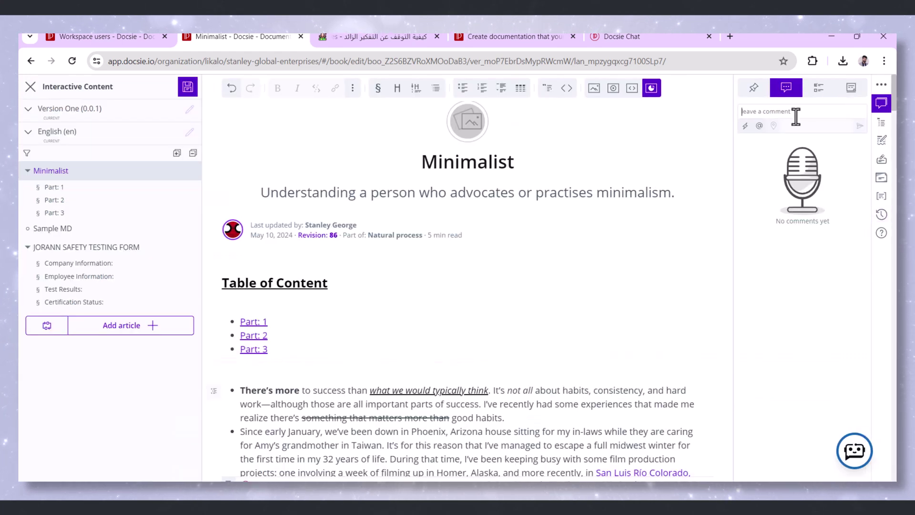
{"action": "left_click", "coordinate": [819, 88]}
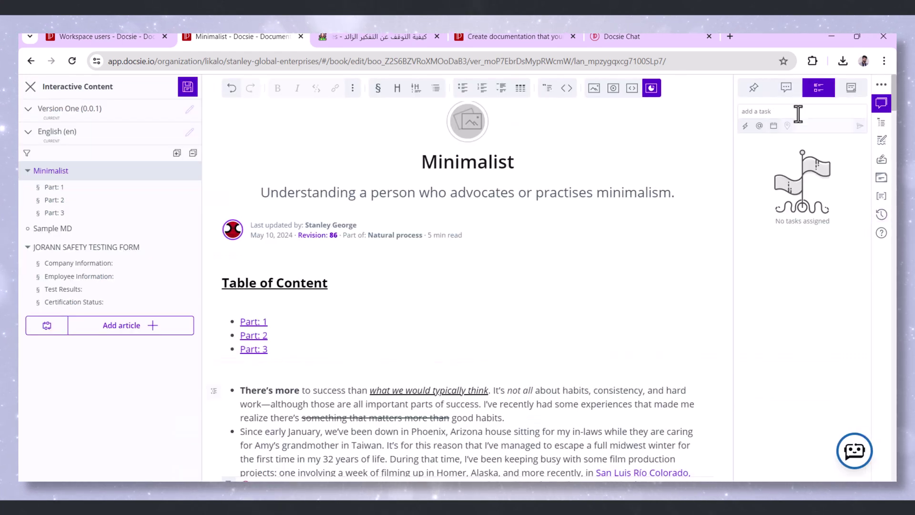
{"action": "left_click", "coordinate": [773, 126]}
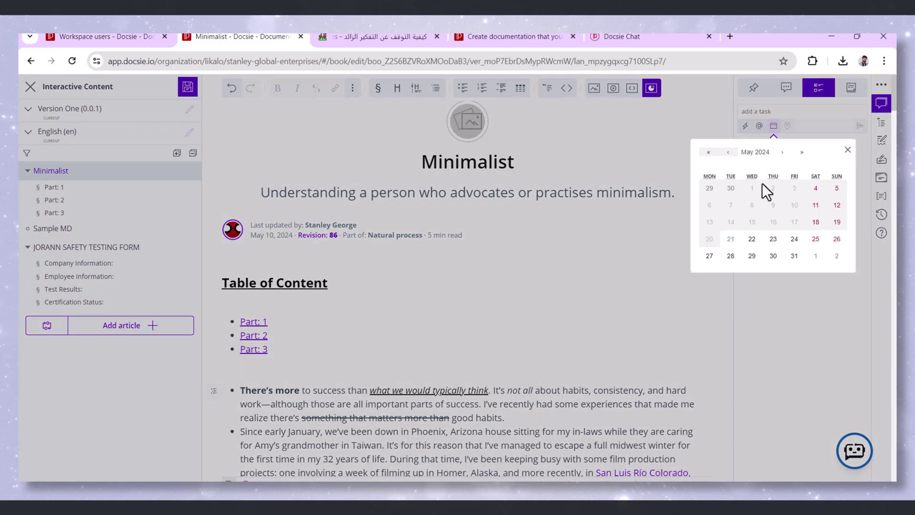
{"action": "left_click", "coordinate": [773, 255]}
{"action": "type", "text": "a"}
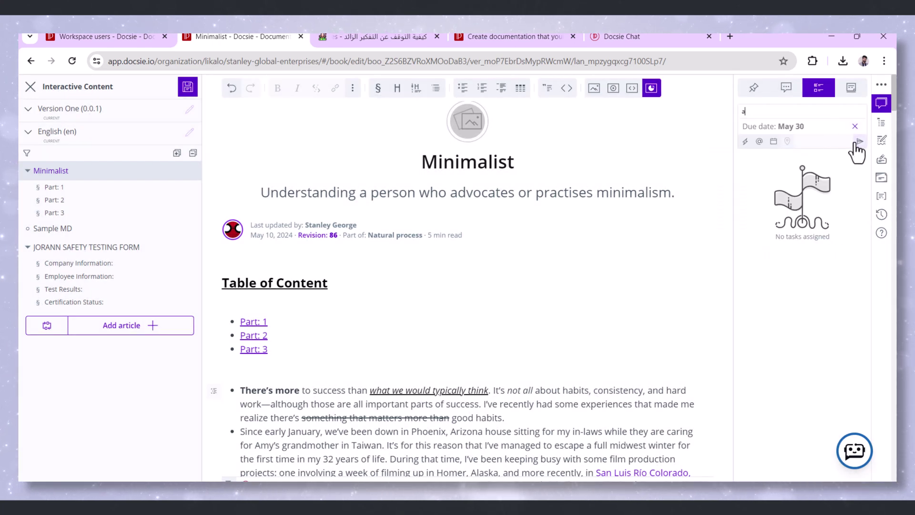
{"action": "left_click", "coordinate": [856, 144]}
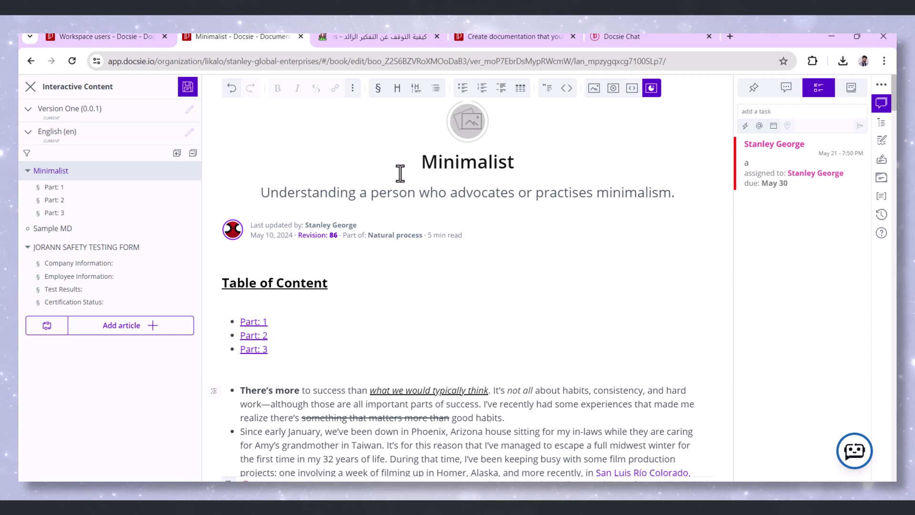
Discard the unsaved article edits and return to the Natural process shelf
{"action": "left_click", "coordinate": [30, 86]}
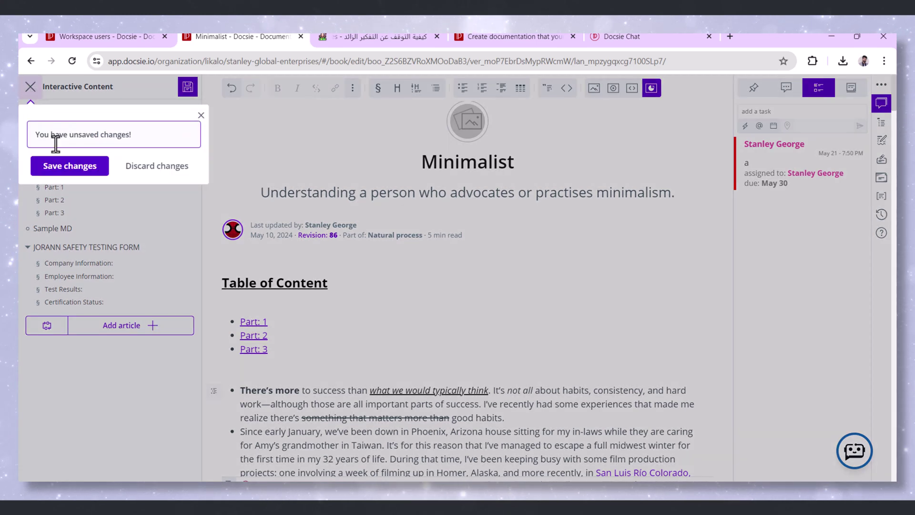
{"action": "left_click", "coordinate": [151, 170]}
{"action": "left_click", "coordinate": [26, 98]}
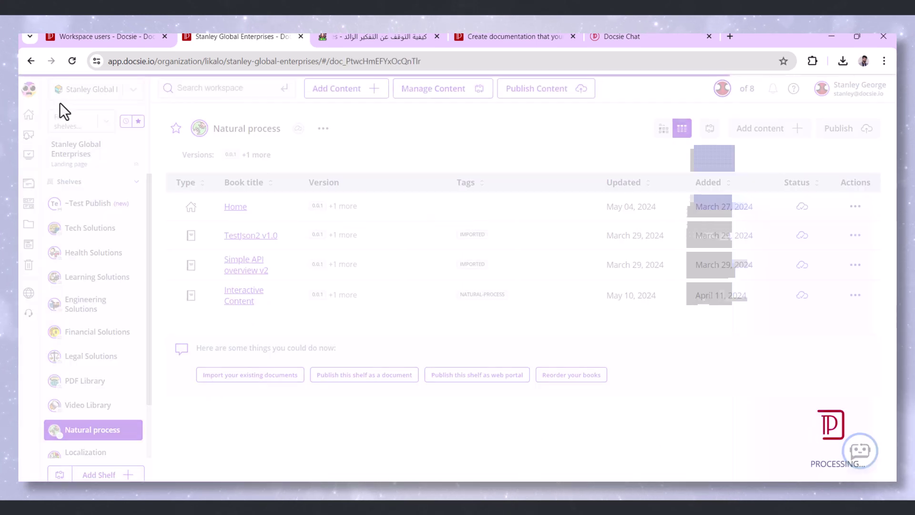
Open and cancel the Import Documents dialog, then open the Interactive Content book
{"action": "left_click", "coordinate": [759, 128]}
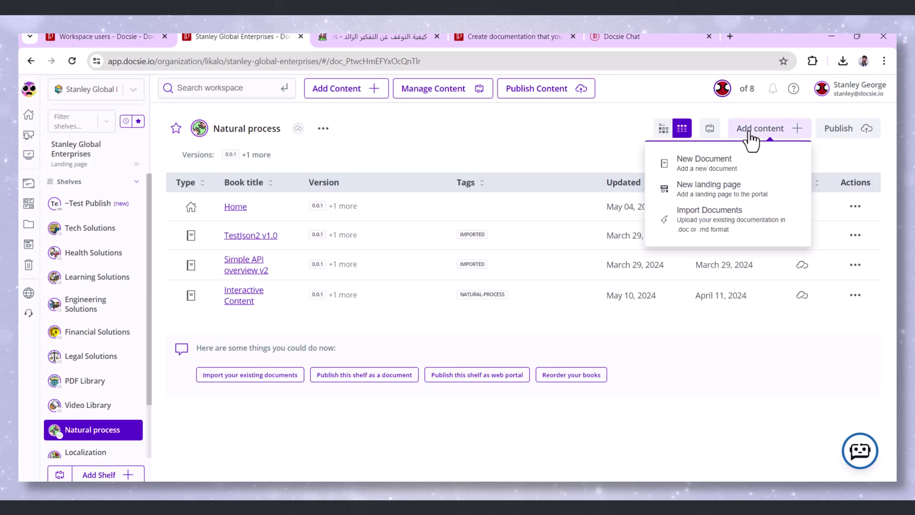
{"action": "left_click", "coordinate": [717, 215]}
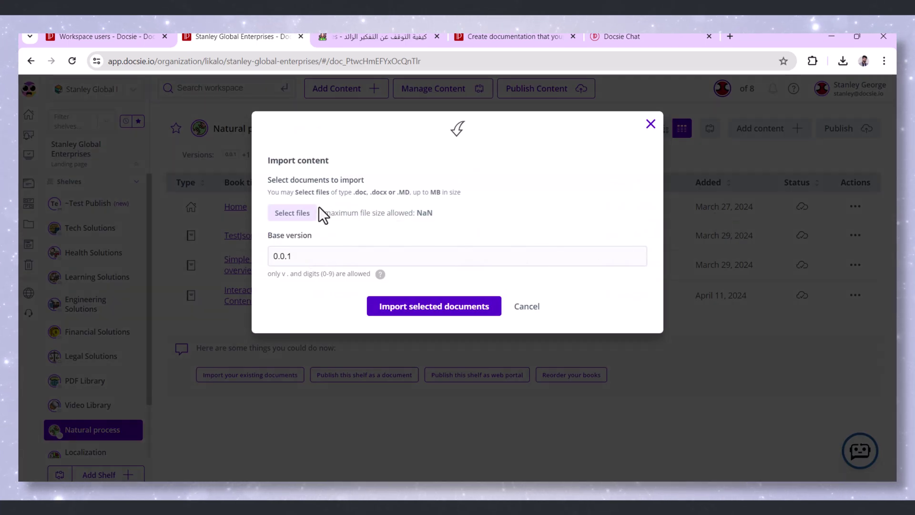
{"action": "left_click", "coordinate": [430, 392]}
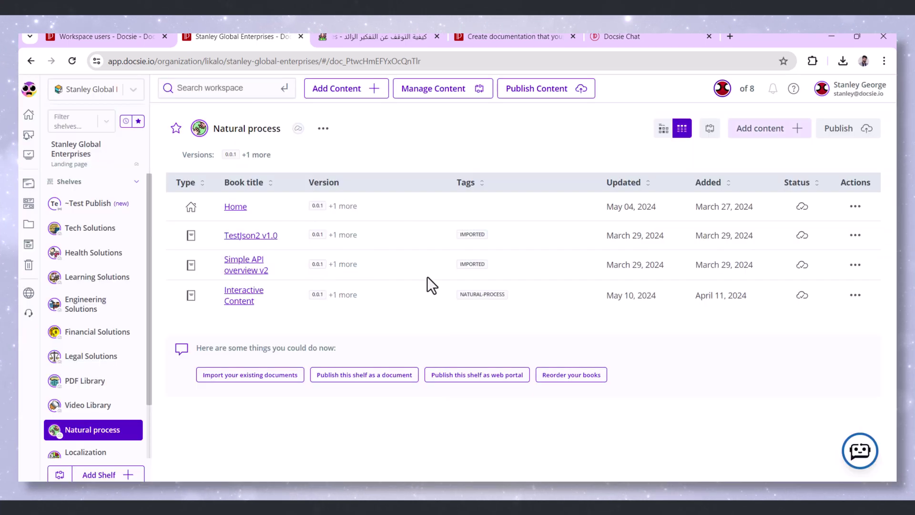
{"action": "left_click", "coordinate": [245, 299]}
{"action": "left_click", "coordinate": [883, 87]}
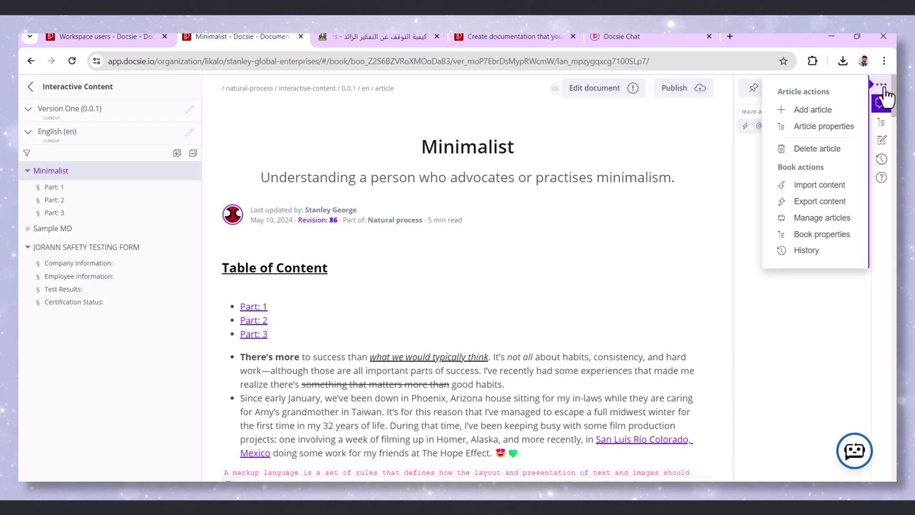
{"action": "left_click", "coordinate": [805, 202]}
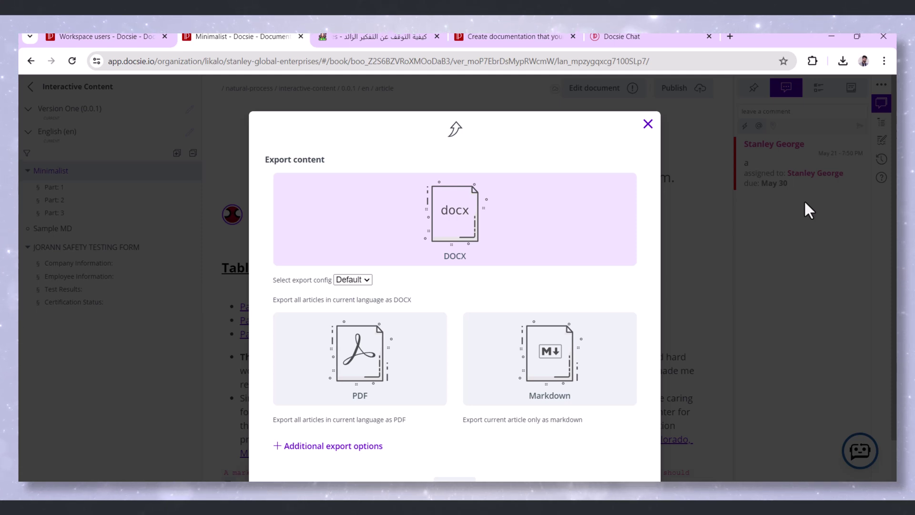
{"action": "scroll", "coordinate": [501, 322], "scroll_direction": "down", "scroll_amount": 1}
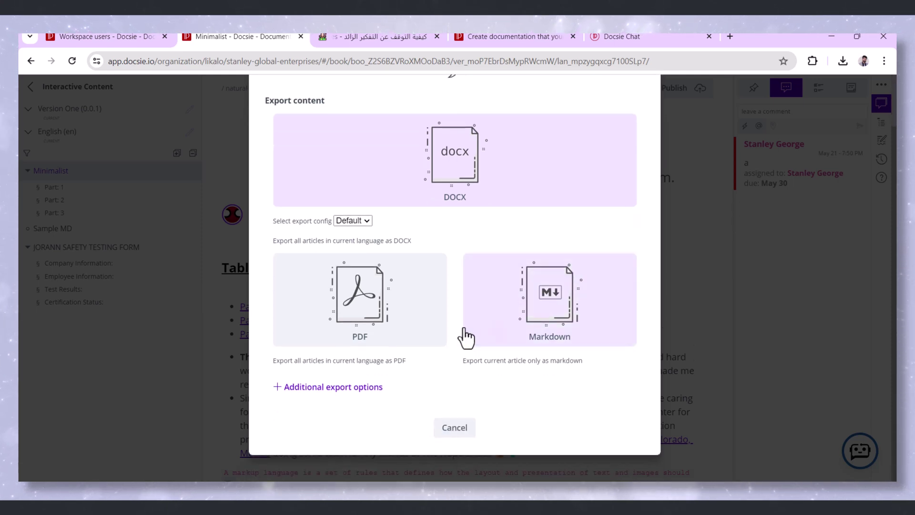
{"action": "left_click", "coordinate": [338, 388]}
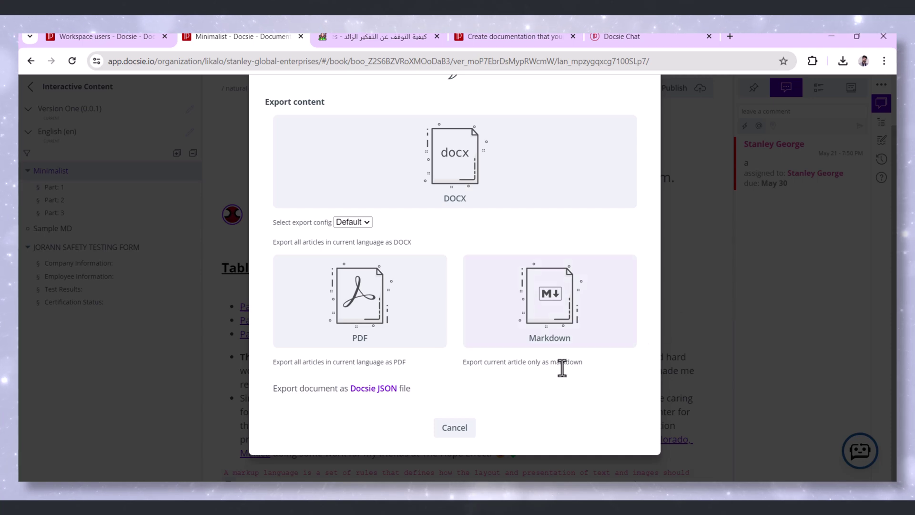
{"action": "left_click", "coordinate": [459, 429]}
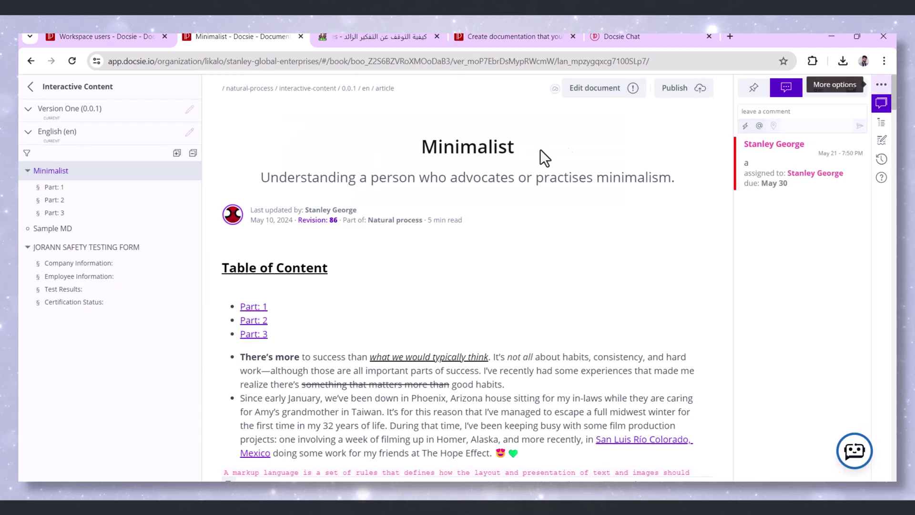
{"action": "scroll", "coordinate": [451, 226], "scroll_direction": "down", "scroll_amount": 2}
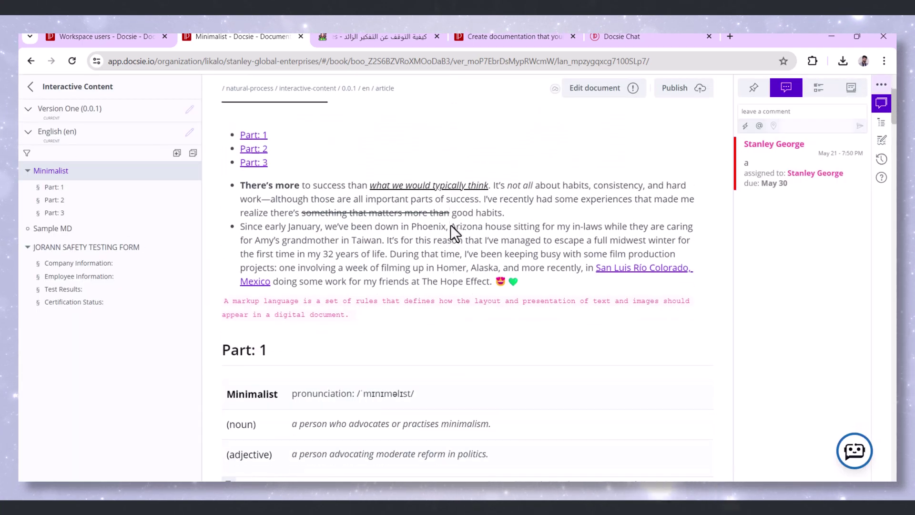
{"action": "scroll", "coordinate": [451, 227], "scroll_direction": "down", "scroll_amount": 2}
{"action": "scroll", "coordinate": [451, 227], "scroll_direction": "down", "scroll_amount": 2}
{"action": "scroll", "coordinate": [501, 201], "scroll_direction": "down", "scroll_amount": 3}
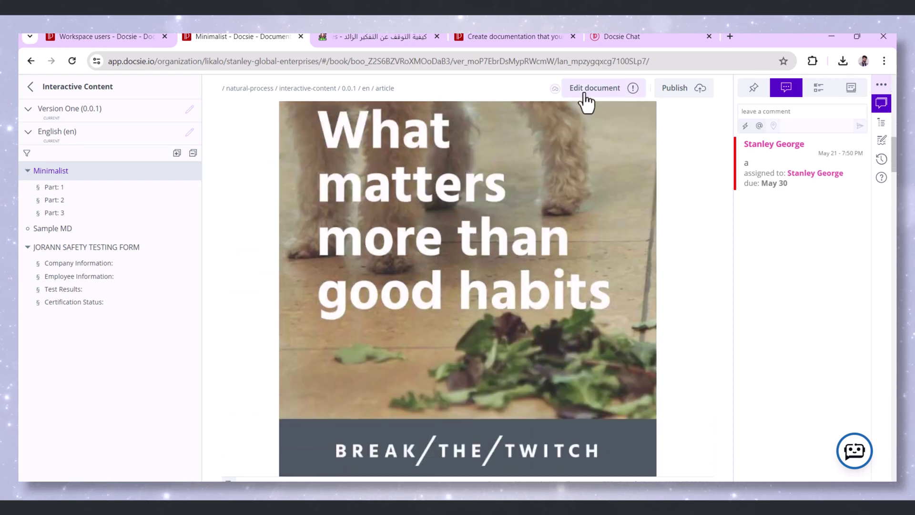
{"action": "scroll", "coordinate": [583, 122], "scroll_direction": "down", "scroll_amount": 3}
{"action": "scroll", "coordinate": [579, 172], "scroll_direction": "down", "scroll_amount": 3}
{"action": "scroll", "coordinate": [575, 218], "scroll_direction": "down", "scroll_amount": 3}
{"action": "scroll", "coordinate": [575, 220], "scroll_direction": "down", "scroll_amount": 3}
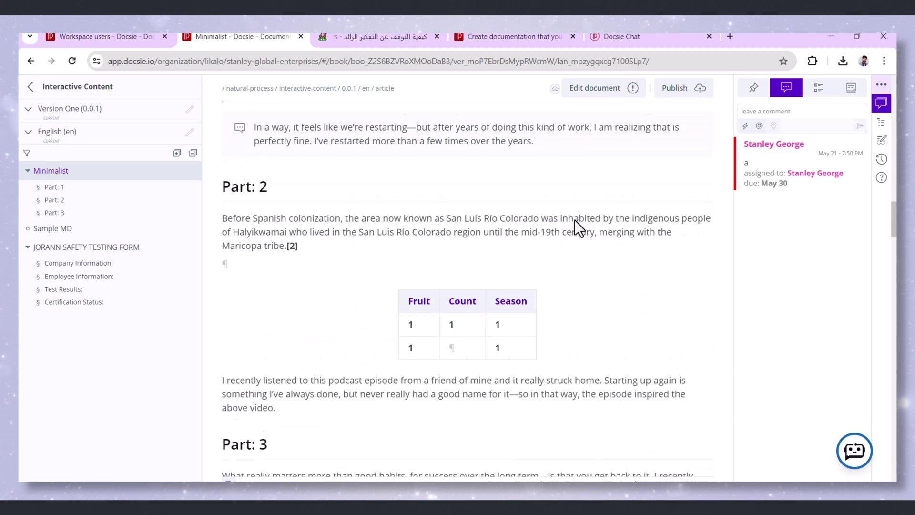
{"action": "scroll", "coordinate": [574, 219], "scroll_direction": "down", "scroll_amount": 3}
{"action": "scroll", "coordinate": [574, 220], "scroll_direction": "down", "scroll_amount": 3}
{"action": "scroll", "coordinate": [573, 226], "scroll_direction": "down", "scroll_amount": 3}
{"action": "scroll", "coordinate": [574, 227], "scroll_direction": "down", "scroll_amount": 3}
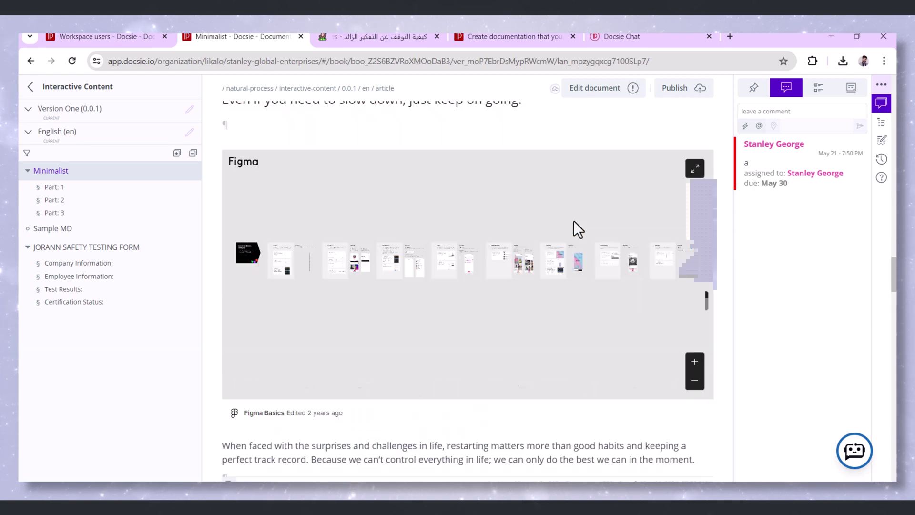
{"action": "scroll", "coordinate": [574, 227], "scroll_direction": "down", "scroll_amount": 3}
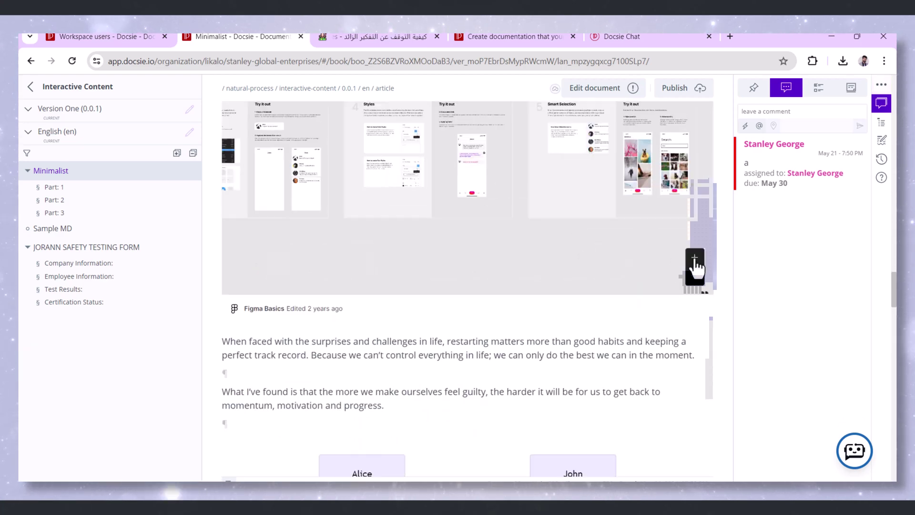
{"action": "scroll", "coordinate": [581, 335], "scroll_direction": "up", "scroll_amount": 2}
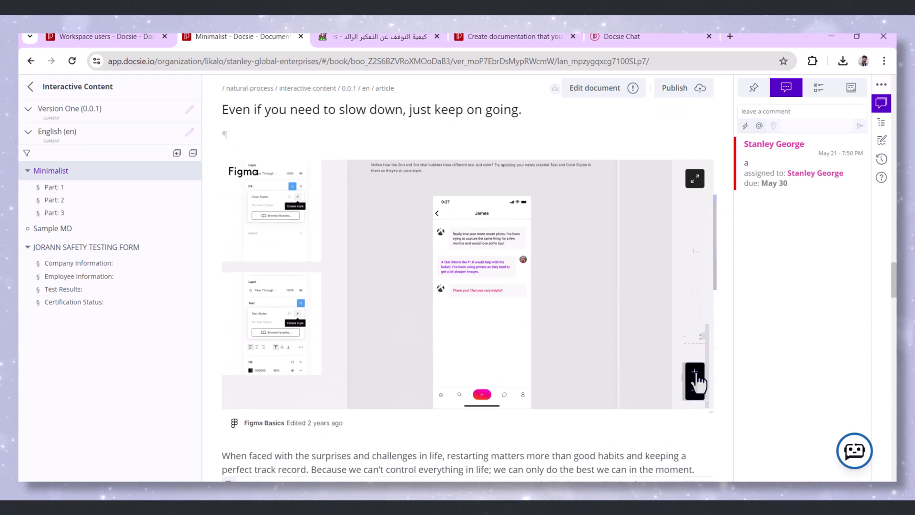
{"action": "left_click", "coordinate": [694, 376]}
{"action": "scroll", "coordinate": [630, 468], "scroll_direction": "down", "scroll_amount": 4}
{"action": "scroll", "coordinate": [629, 459], "scroll_direction": "down", "scroll_amount": 2}
{"action": "scroll", "coordinate": [629, 442], "scroll_direction": "down", "scroll_amount": 1}
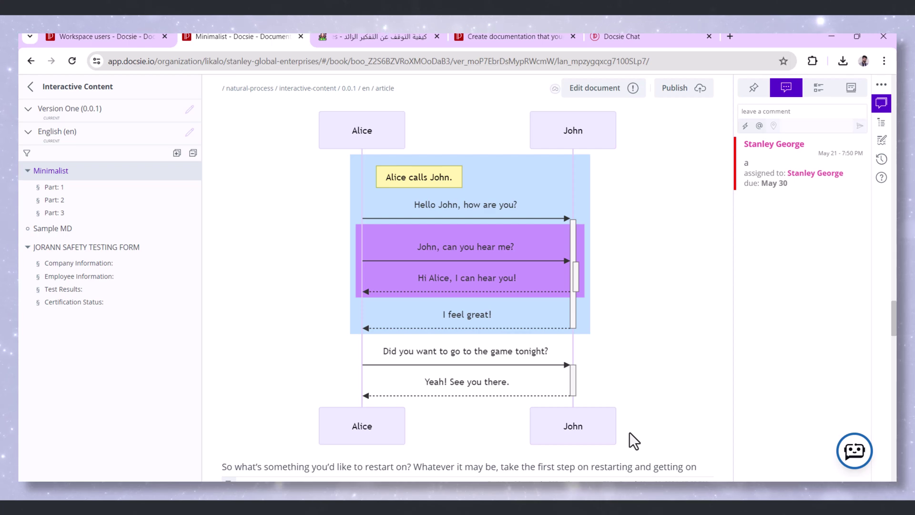
{"action": "scroll", "coordinate": [630, 433], "scroll_direction": "down", "scroll_amount": 1}
{"action": "scroll", "coordinate": [630, 433], "scroll_direction": "down", "scroll_amount": 4}
{"action": "scroll", "coordinate": [630, 433], "scroll_direction": "down", "scroll_amount": 3}
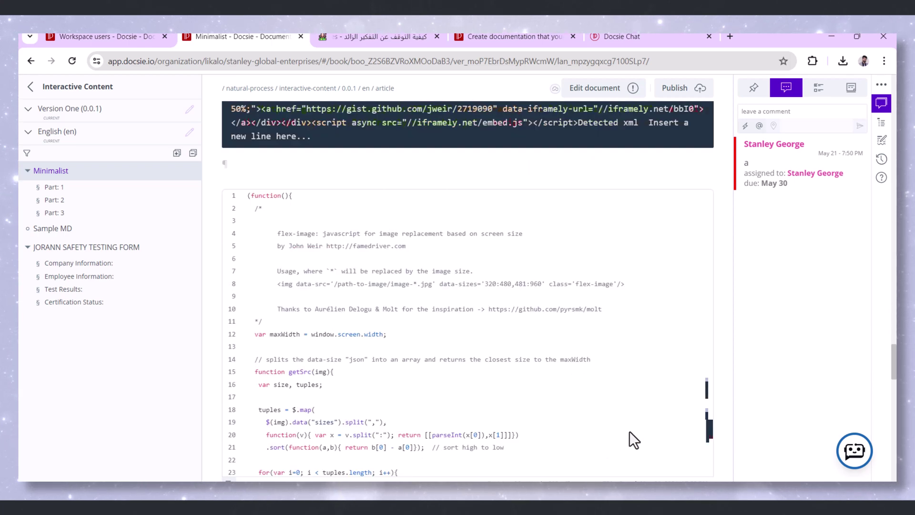
{"action": "scroll", "coordinate": [629, 433], "scroll_direction": "down", "scroll_amount": 3}
{"action": "scroll", "coordinate": [630, 433], "scroll_direction": "down", "scroll_amount": 3}
{"action": "scroll", "coordinate": [630, 433], "scroll_direction": "down", "scroll_amount": 3}
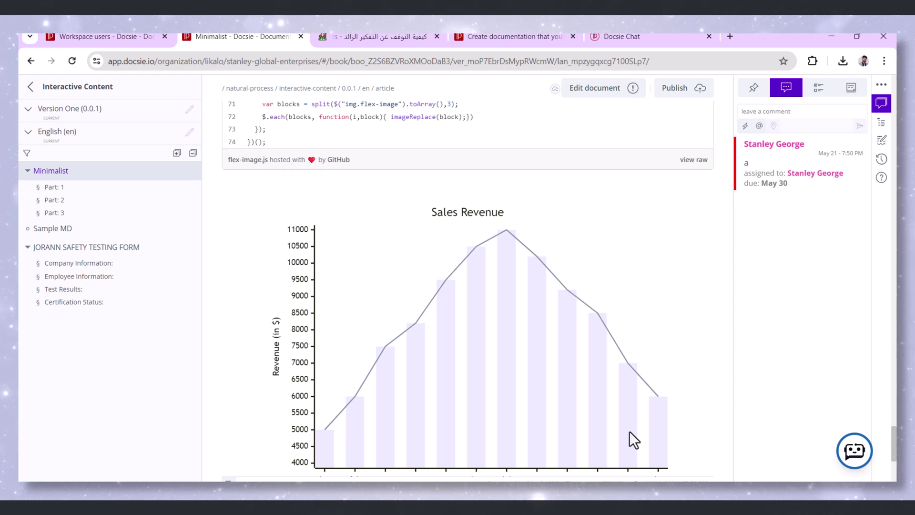
{"action": "scroll", "coordinate": [629, 433], "scroll_direction": "down", "scroll_amount": 1}
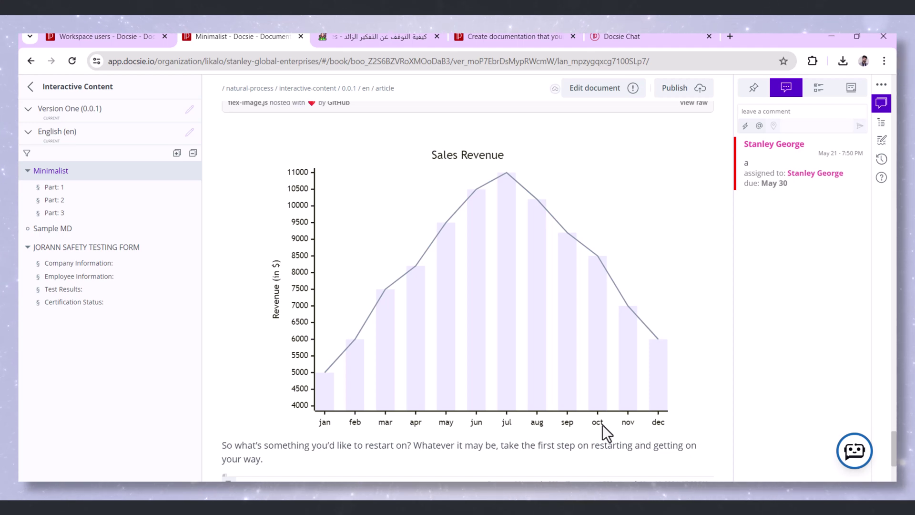
{"action": "scroll", "coordinate": [603, 424], "scroll_direction": "up", "scroll_amount": 5}
{"action": "scroll", "coordinate": [603, 425], "scroll_direction": "up", "scroll_amount": 5}
{"action": "scroll", "coordinate": [603, 425], "scroll_direction": "up", "scroll_amount": 4}
{"action": "scroll", "coordinate": [604, 425], "scroll_direction": "up", "scroll_amount": 5}
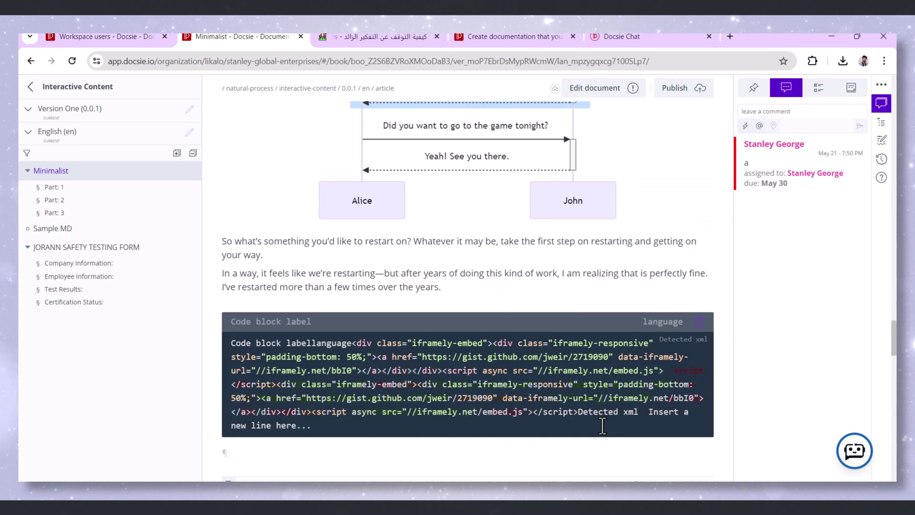
{"action": "scroll", "coordinate": [602, 425], "scroll_direction": "up", "scroll_amount": 3}
{"action": "scroll", "coordinate": [604, 426], "scroll_direction": "up", "scroll_amount": 5}
{"action": "scroll", "coordinate": [603, 424], "scroll_direction": "up", "scroll_amount": 3}
{"action": "scroll", "coordinate": [603, 425], "scroll_direction": "up", "scroll_amount": 4}
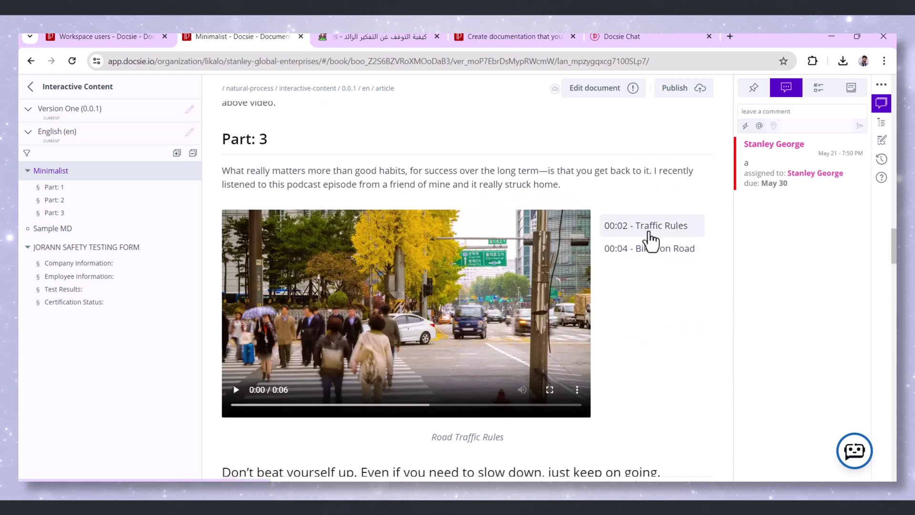
Jump the Road Traffic Rules video between its 00:02 and 00:04 chapters, then play it
{"action": "left_click", "coordinate": [648, 227]}
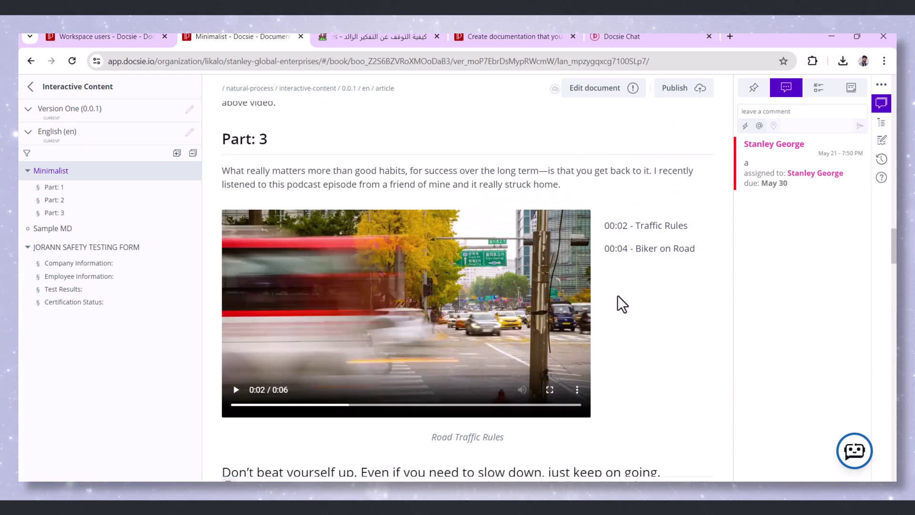
{"action": "left_click", "coordinate": [625, 259]}
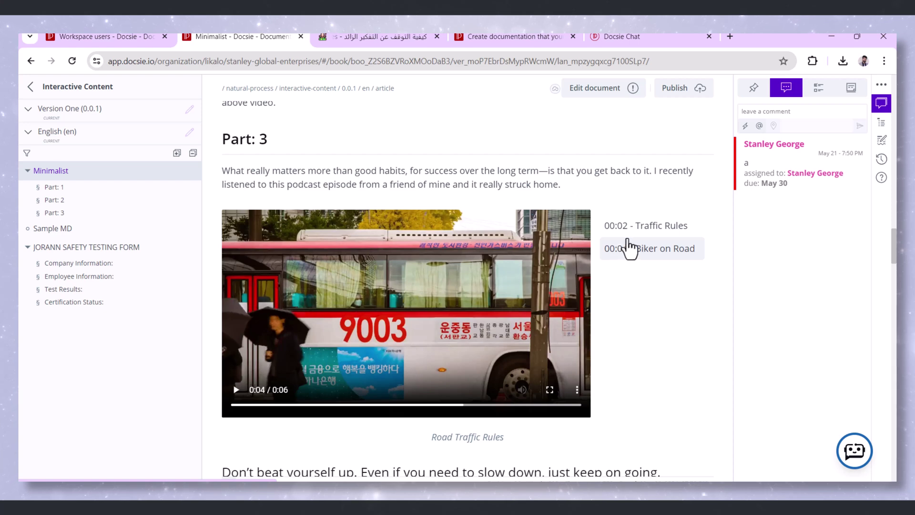
{"action": "left_click", "coordinate": [632, 236]}
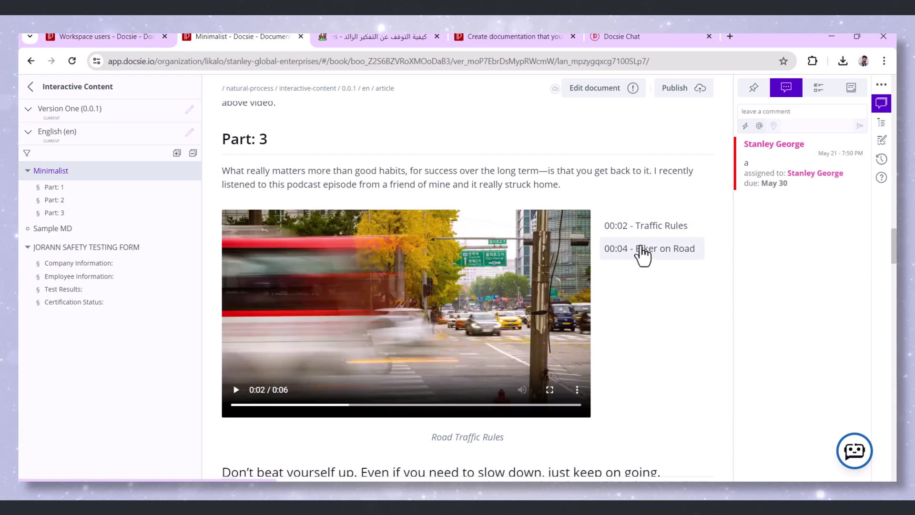
{"action": "left_click", "coordinate": [636, 248]}
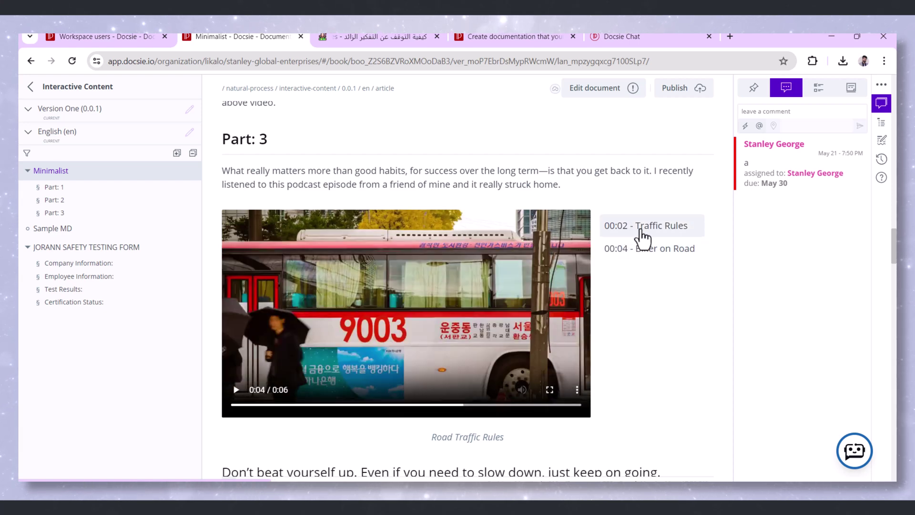
{"action": "left_click", "coordinate": [635, 230]}
{"action": "left_click", "coordinate": [237, 390]}
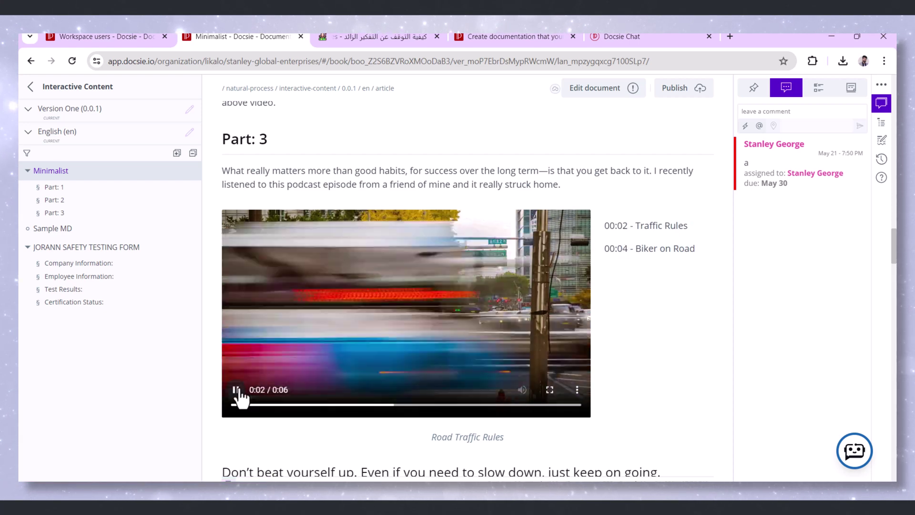
{"action": "scroll", "coordinate": [407, 393], "scroll_direction": "up", "scroll_amount": 4}
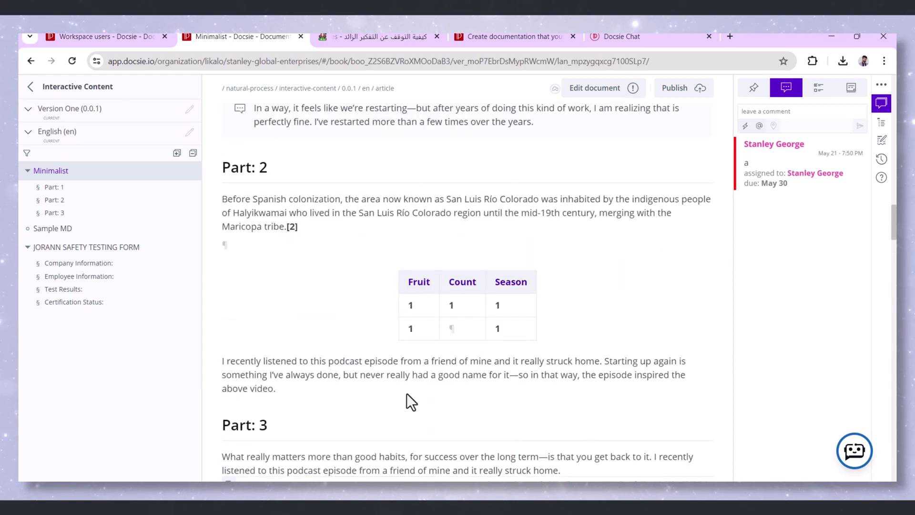
{"action": "scroll", "coordinate": [407, 393], "scroll_direction": "up", "scroll_amount": 5}
{"action": "scroll", "coordinate": [407, 393], "scroll_direction": "up", "scroll_amount": 4}
{"action": "scroll", "coordinate": [407, 393], "scroll_direction": "up", "scroll_amount": 5}
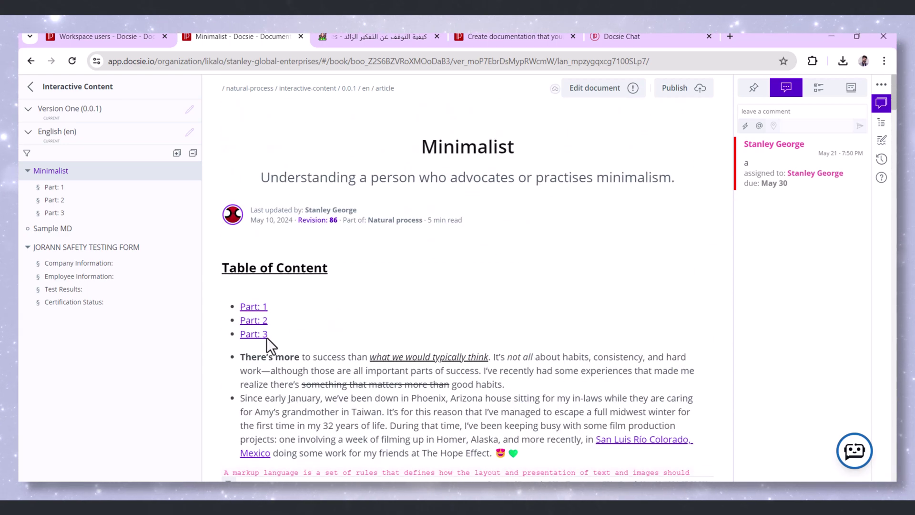
Jump to Part 2, edit the article despite the published-version warning, and check its Table of Content settings
{"action": "left_click", "coordinate": [252, 320]}
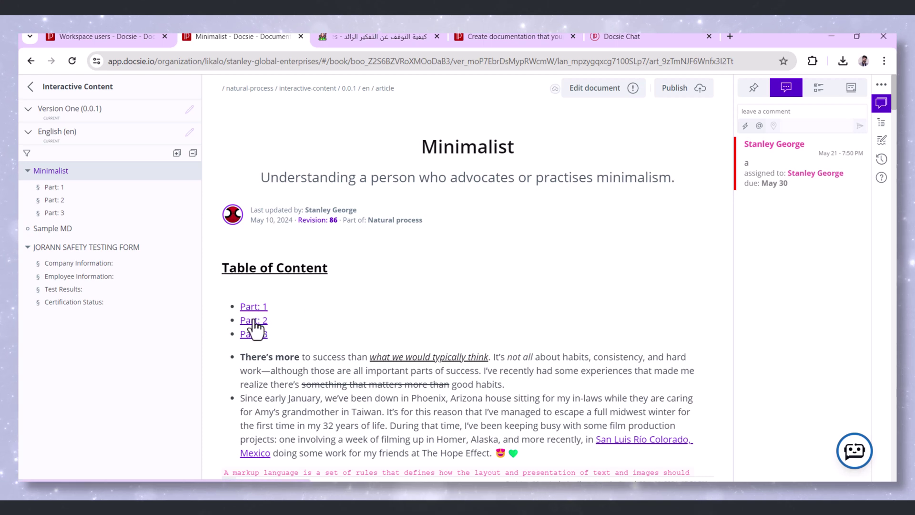
{"action": "left_click", "coordinate": [597, 92]}
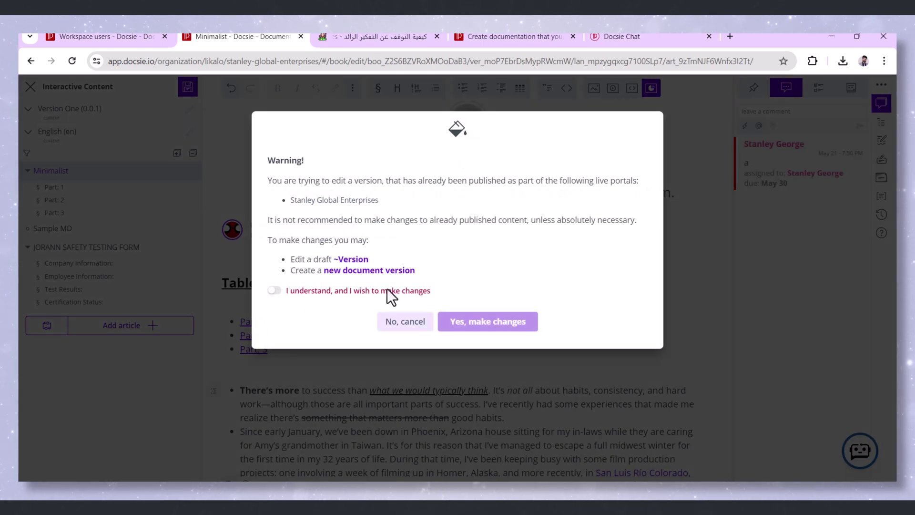
{"action": "left_click", "coordinate": [390, 290]}
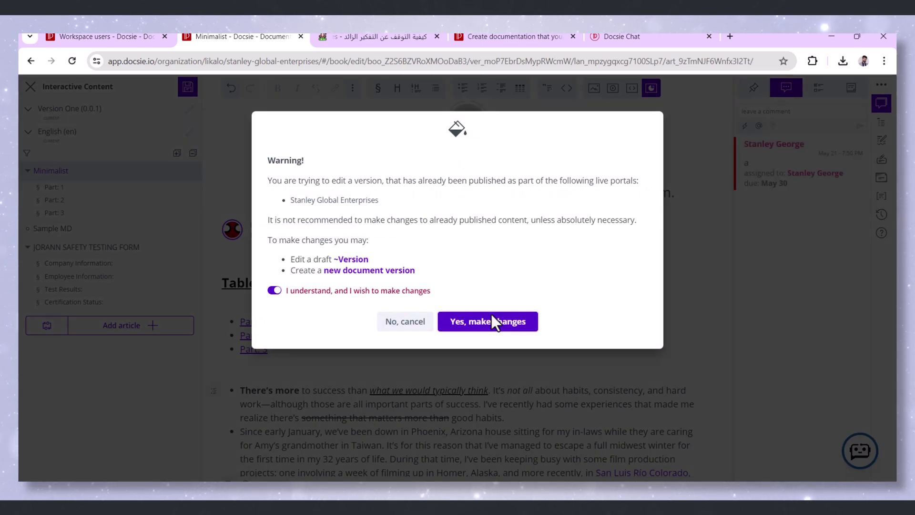
{"action": "left_click", "coordinate": [488, 321]}
{"action": "left_click", "coordinate": [261, 331]}
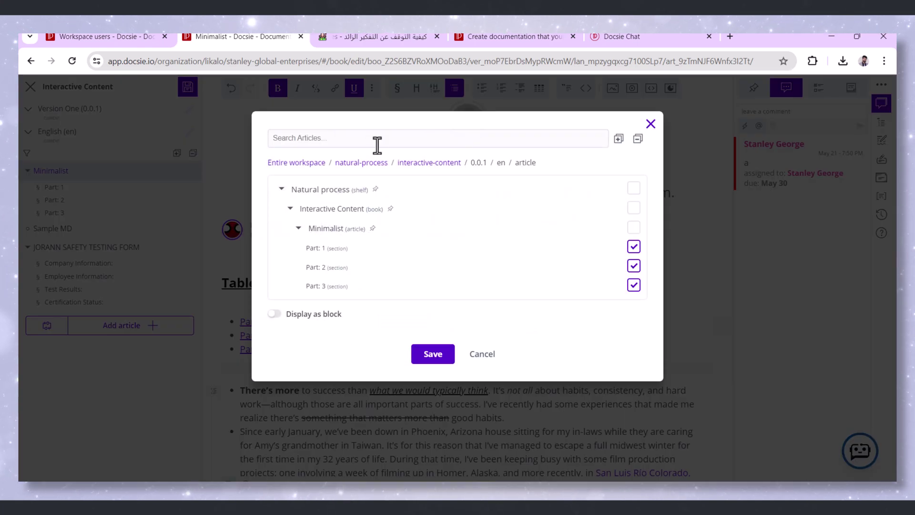
{"action": "left_click", "coordinate": [213, 277]}
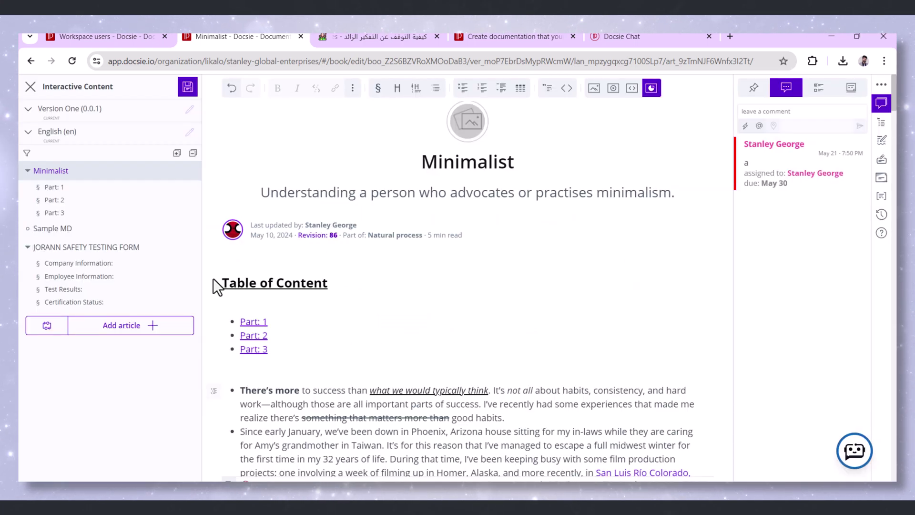
Show the readability and corrections metrics, then close the editor without saving changes
{"action": "left_click", "coordinate": [884, 144]}
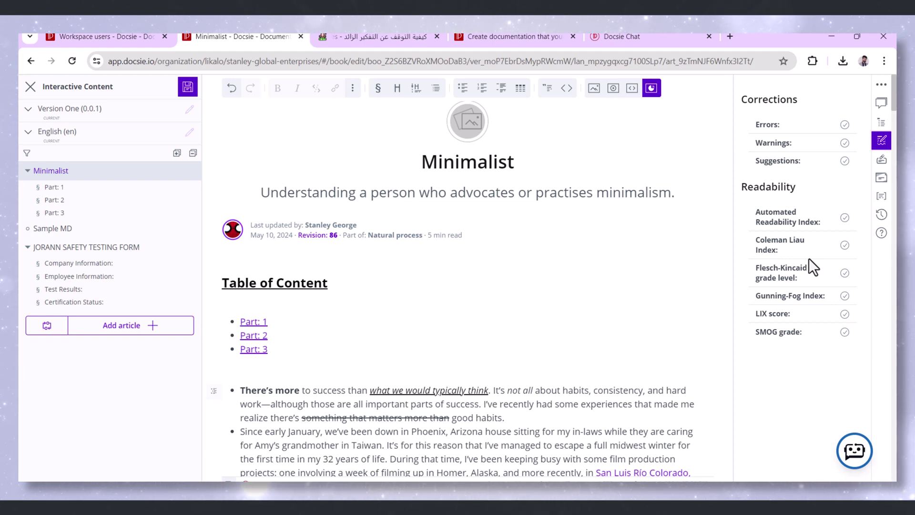
{"action": "left_click", "coordinate": [31, 86]}
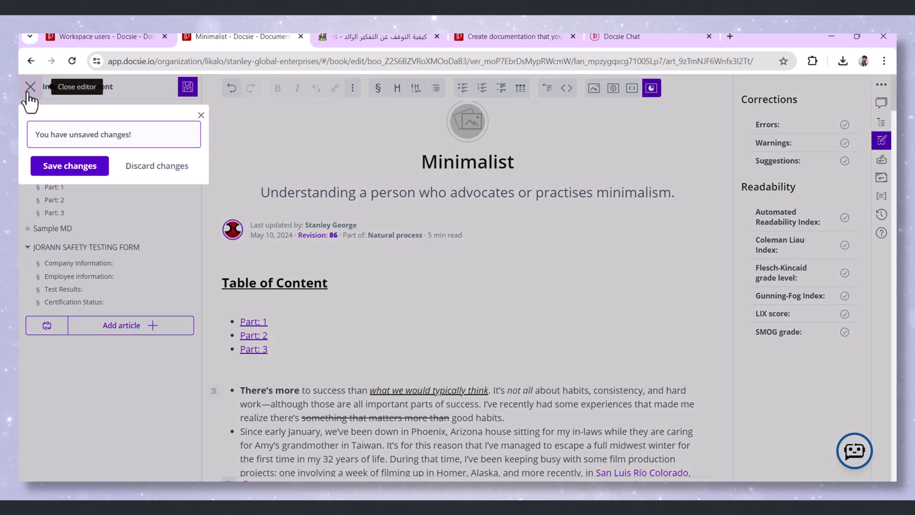
{"action": "left_click", "coordinate": [129, 167]}
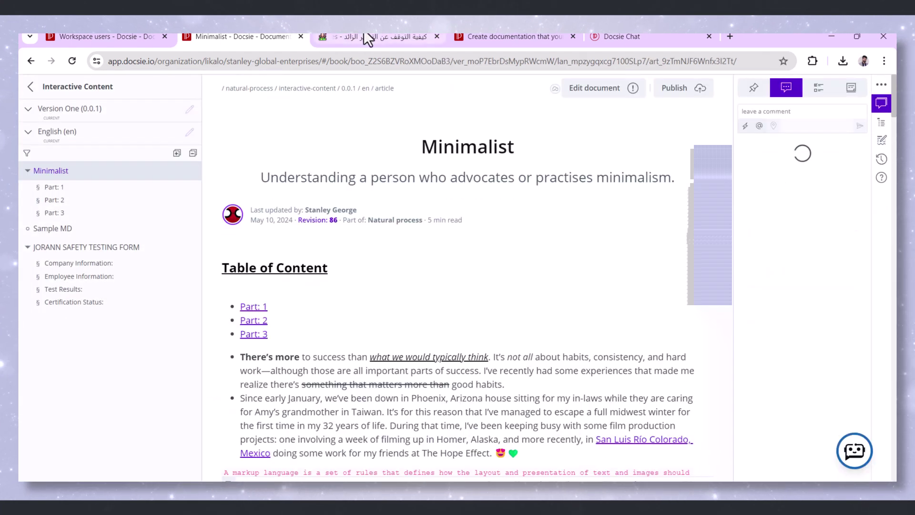
Switch the portal article from Arabic to English, go to the portal home, then the docsie.io tab
{"action": "left_click", "coordinate": [363, 38]}
{"action": "left_click", "coordinate": [126, 456]}
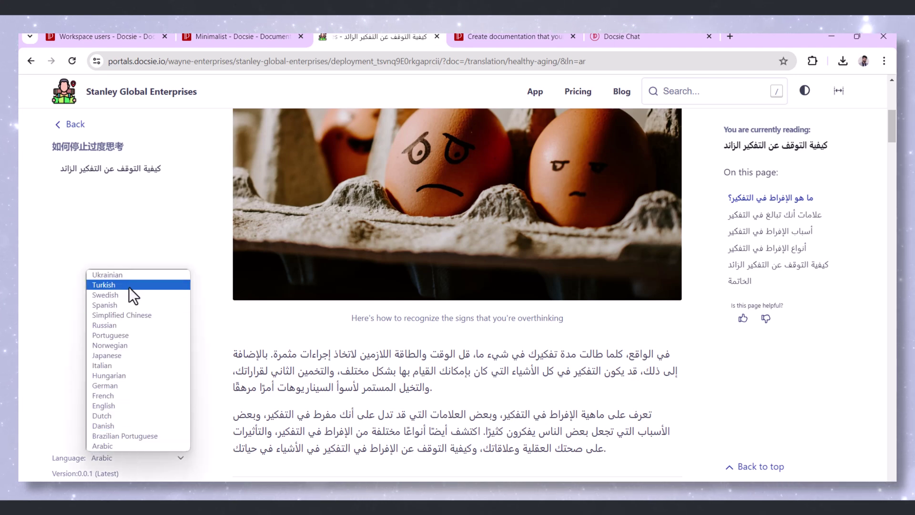
{"action": "left_click", "coordinate": [107, 405]}
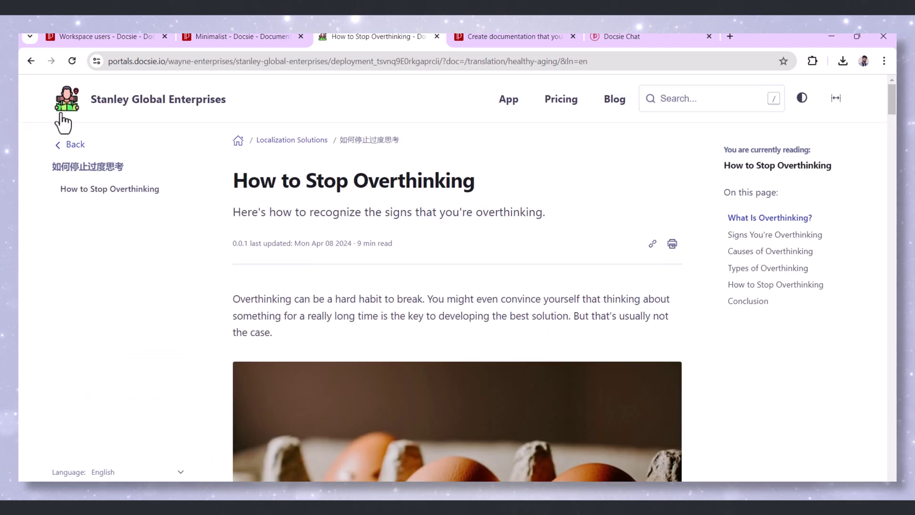
{"action": "left_click", "coordinate": [62, 115]}
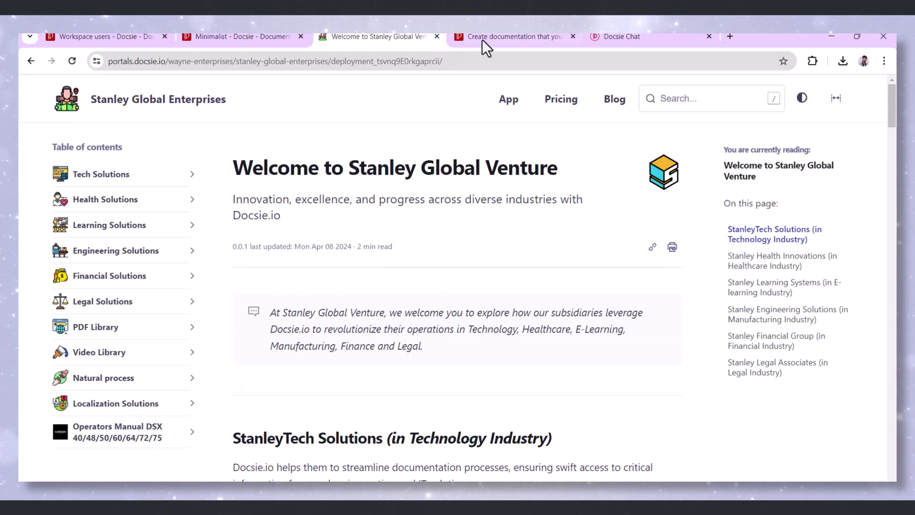
{"action": "left_click", "coordinate": [483, 38]}
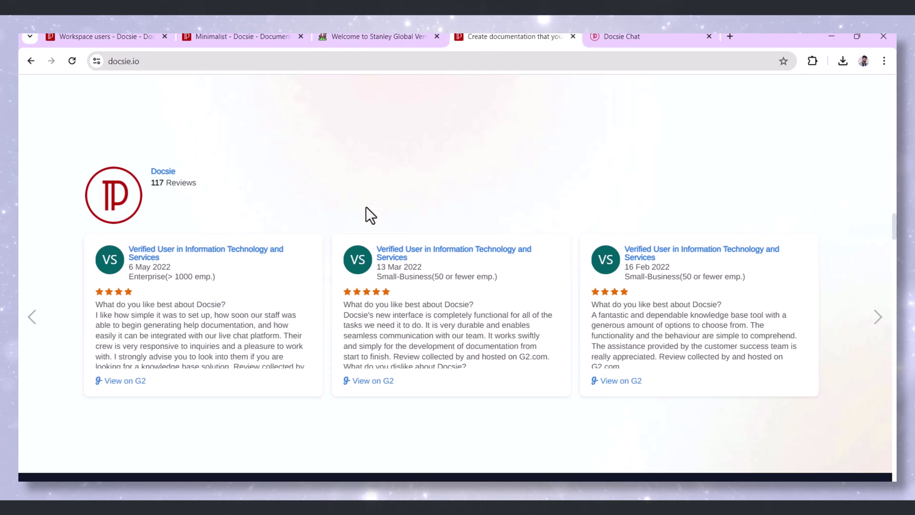